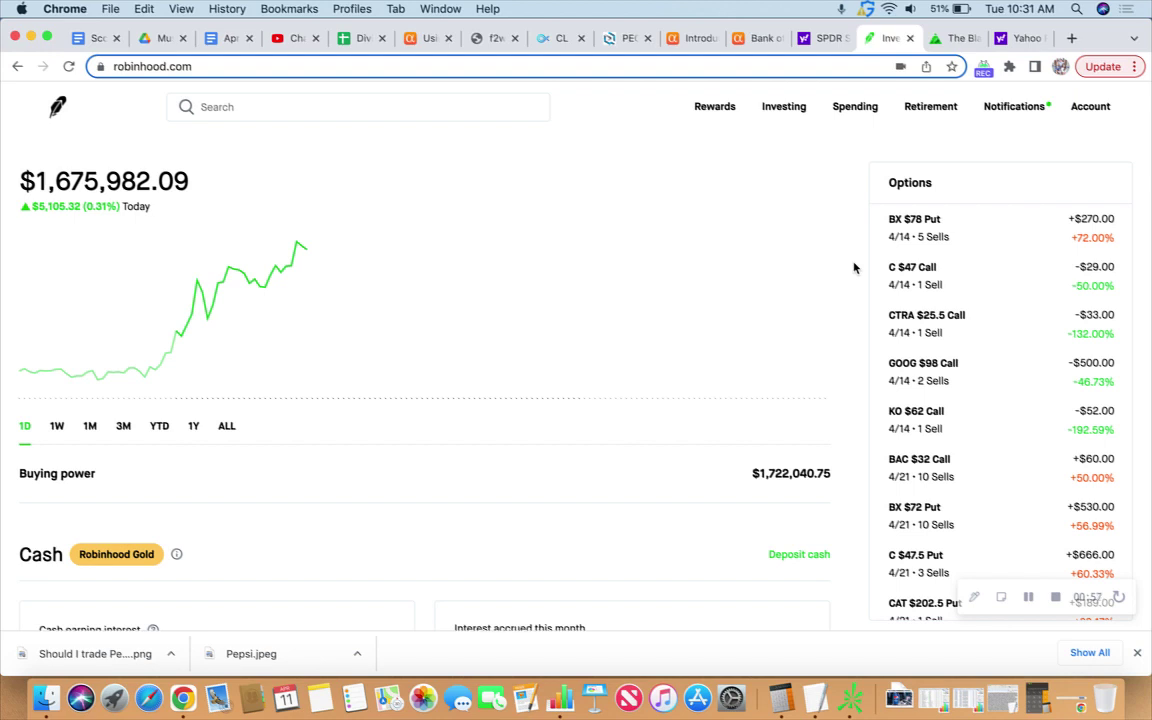
Step: Open the BX $78 Put position expiring 4/14 and examine its position details and trade history
click(968, 237)
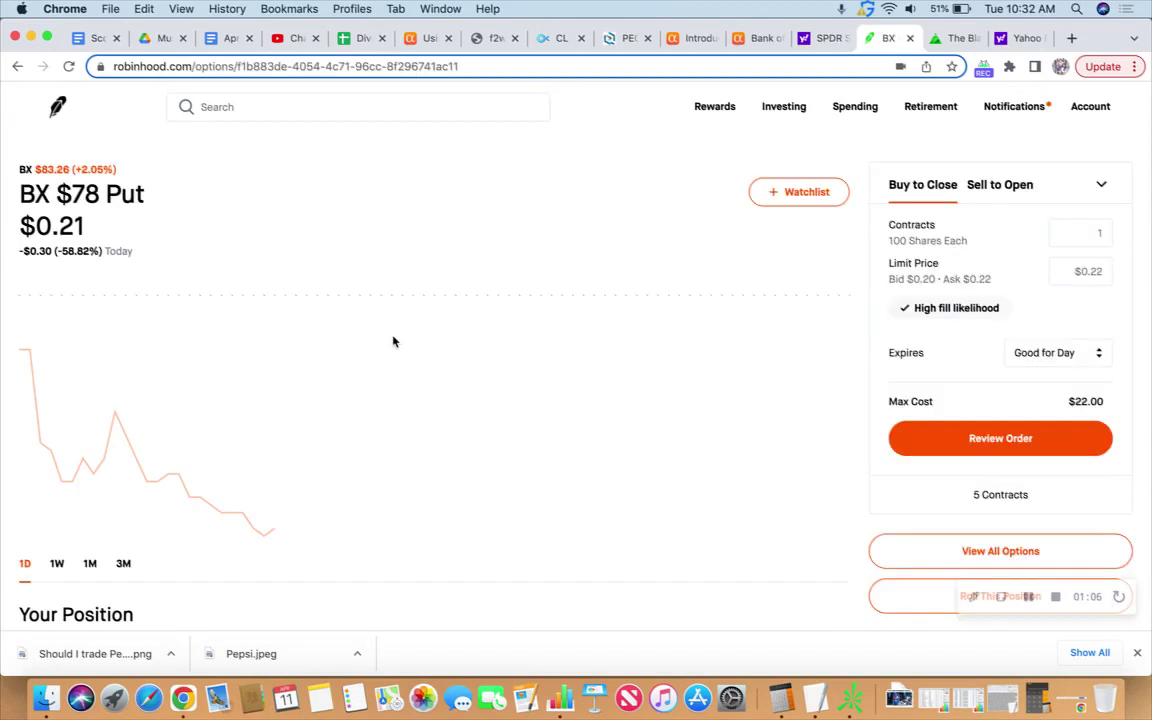
scroll(436, 348, down, 5)
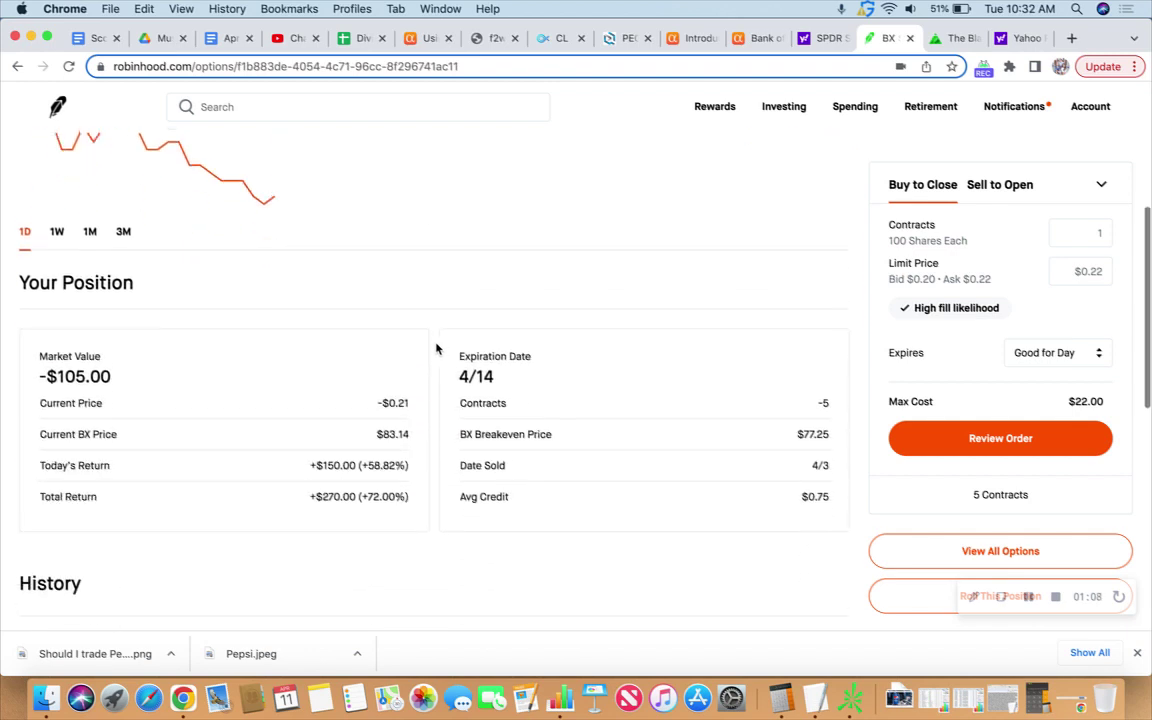
scroll(436, 348, down, 1)
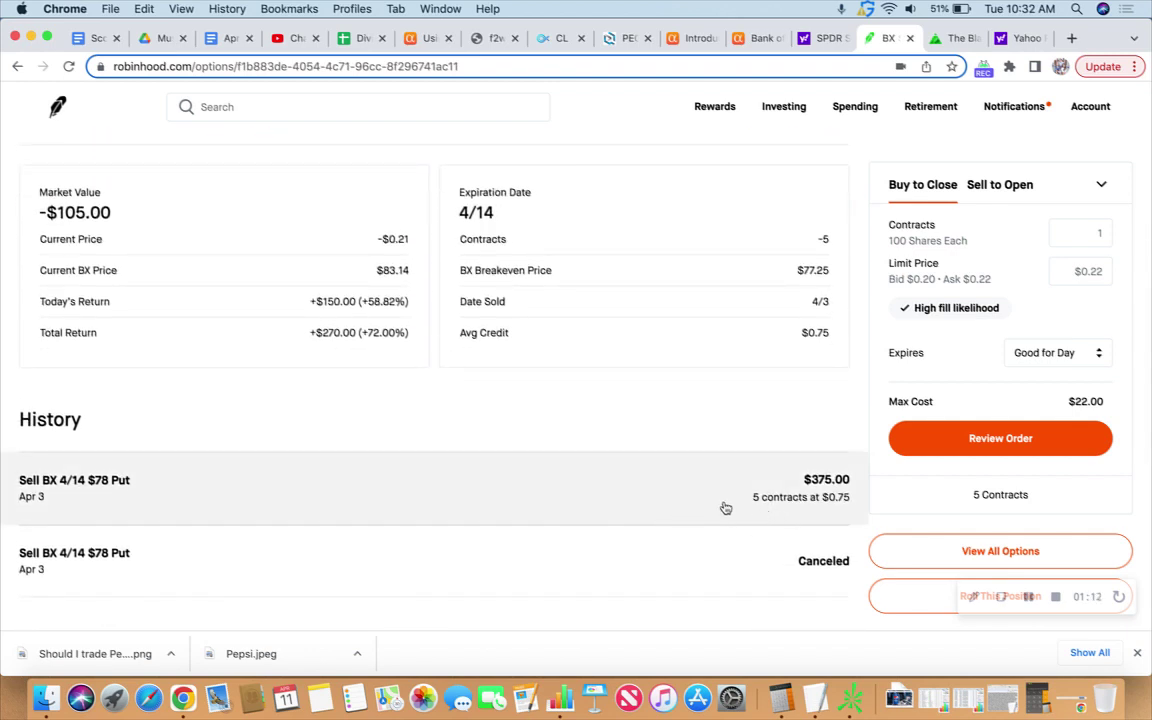
scroll(437, 396, up, 2)
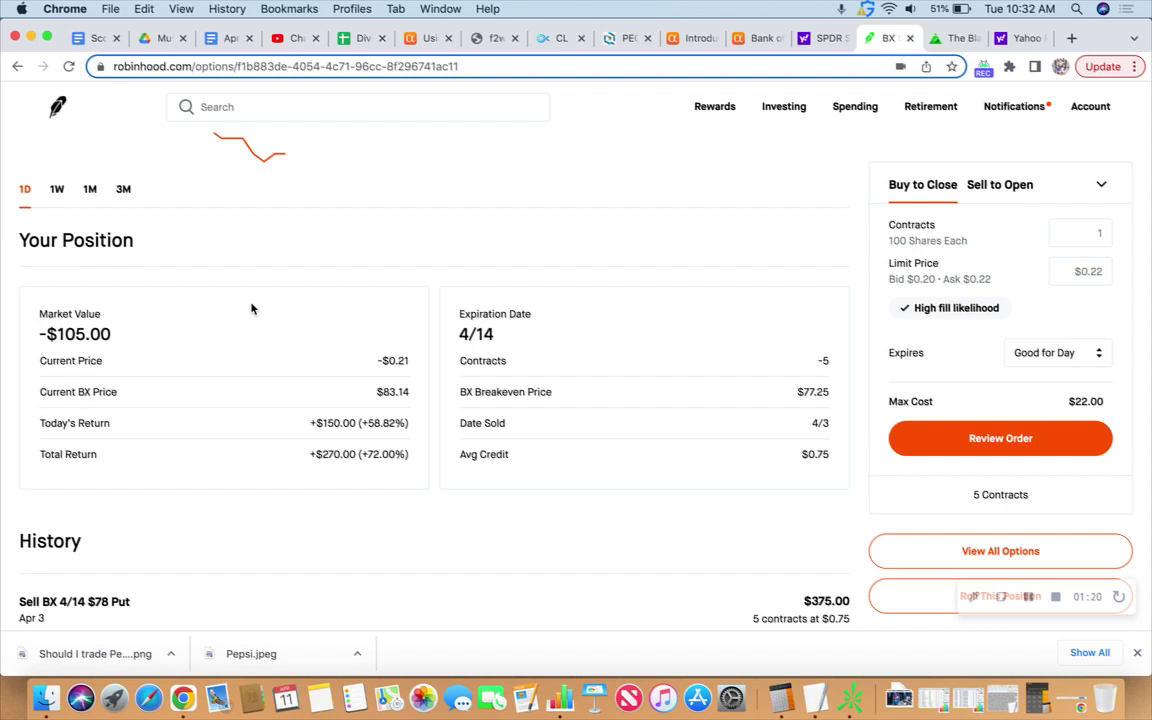
Step: Switch to Calculator and work out the collateral for the BX puts as 7800 × 5
click(781, 697)
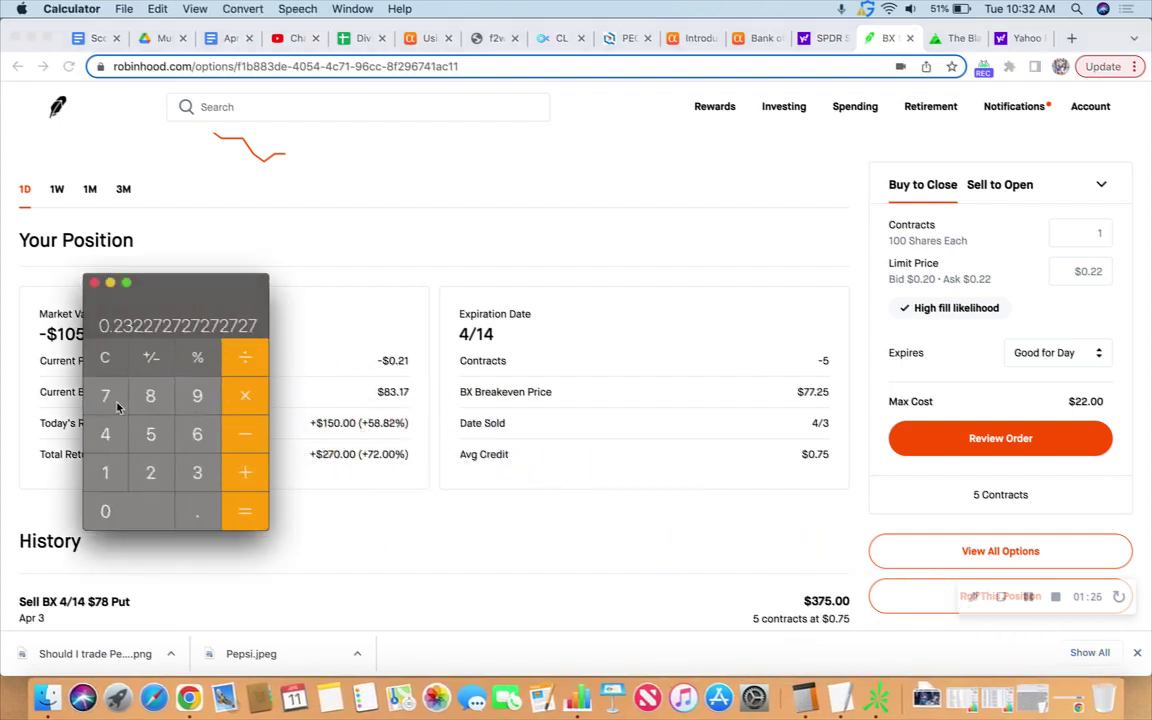
click(117, 407)
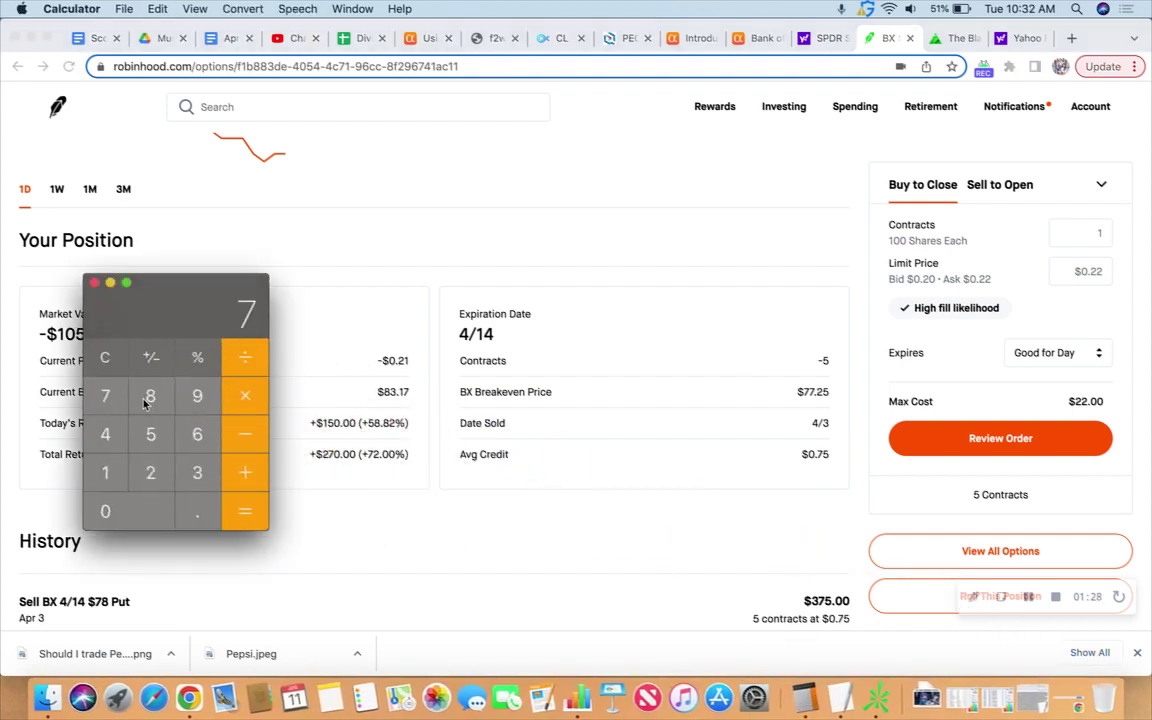
click(148, 401)
double_click(107, 509)
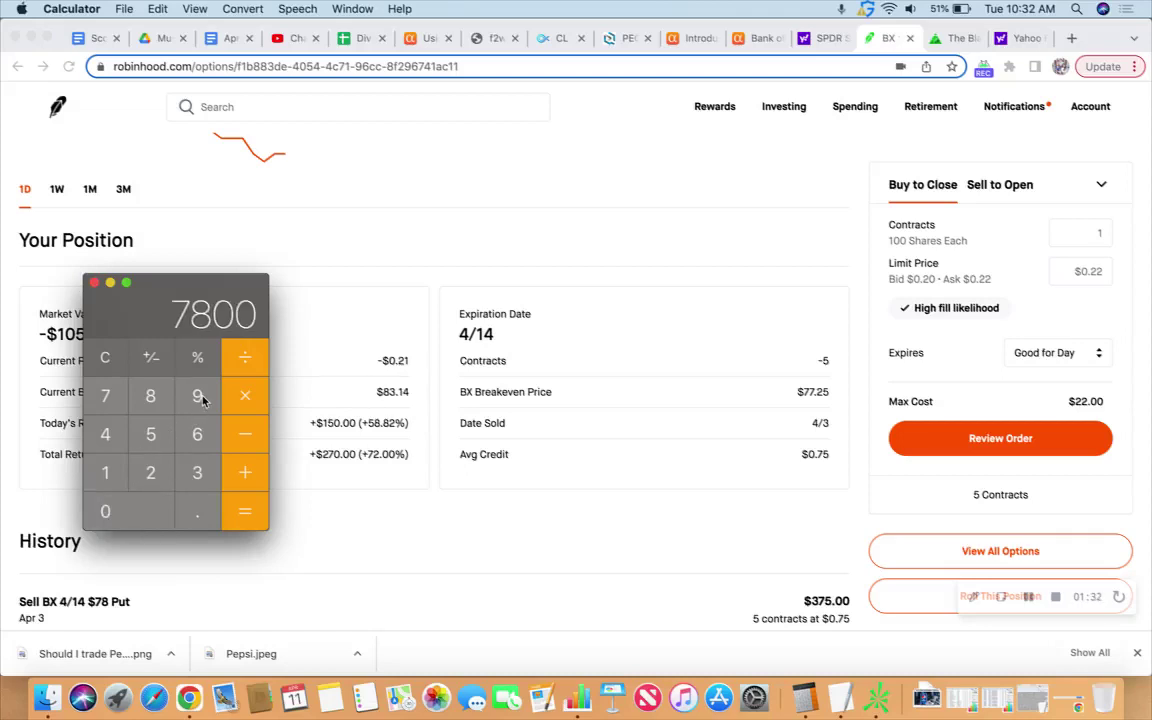
click(236, 395)
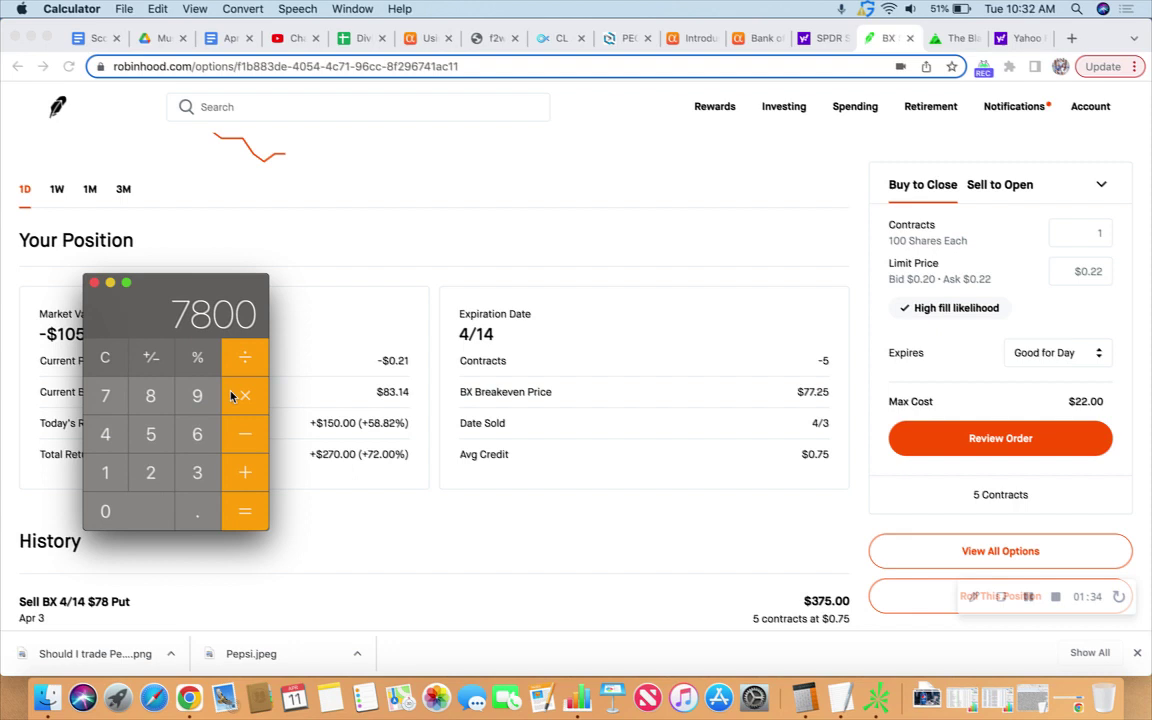
click(154, 432)
click(241, 501)
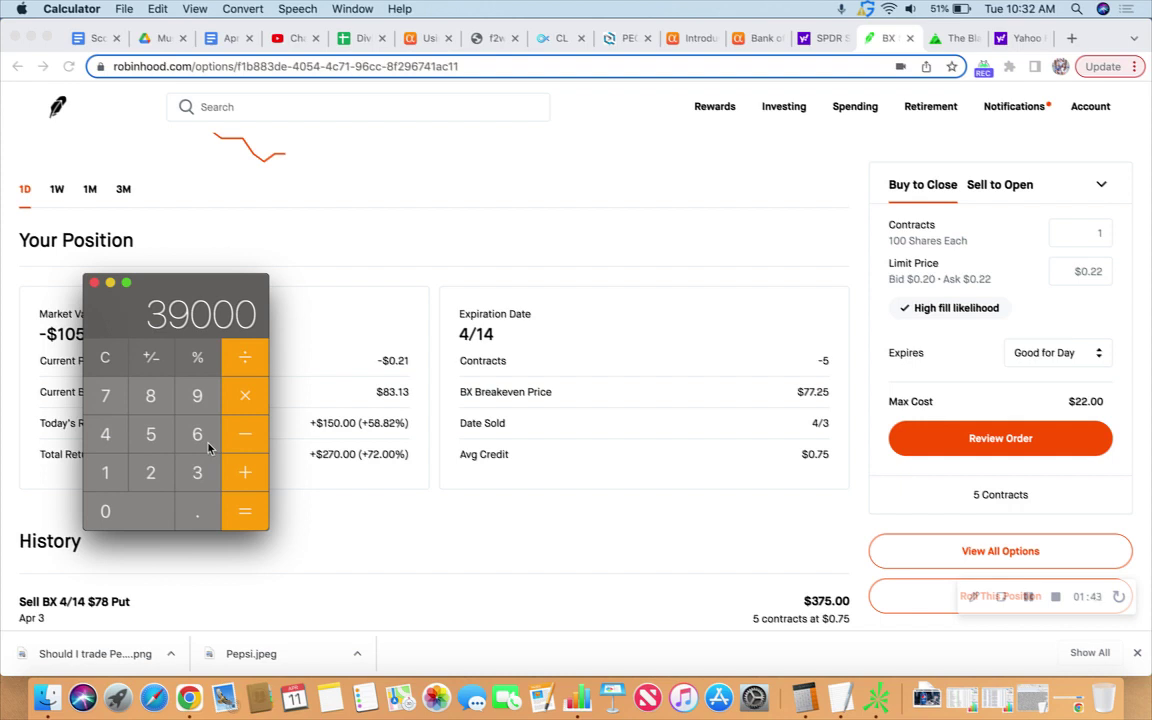
Step: Move the calculator clear of the market value, then subtract 105 from 375 and divide the difference by 39000
drag(126, 316, 317, 218)
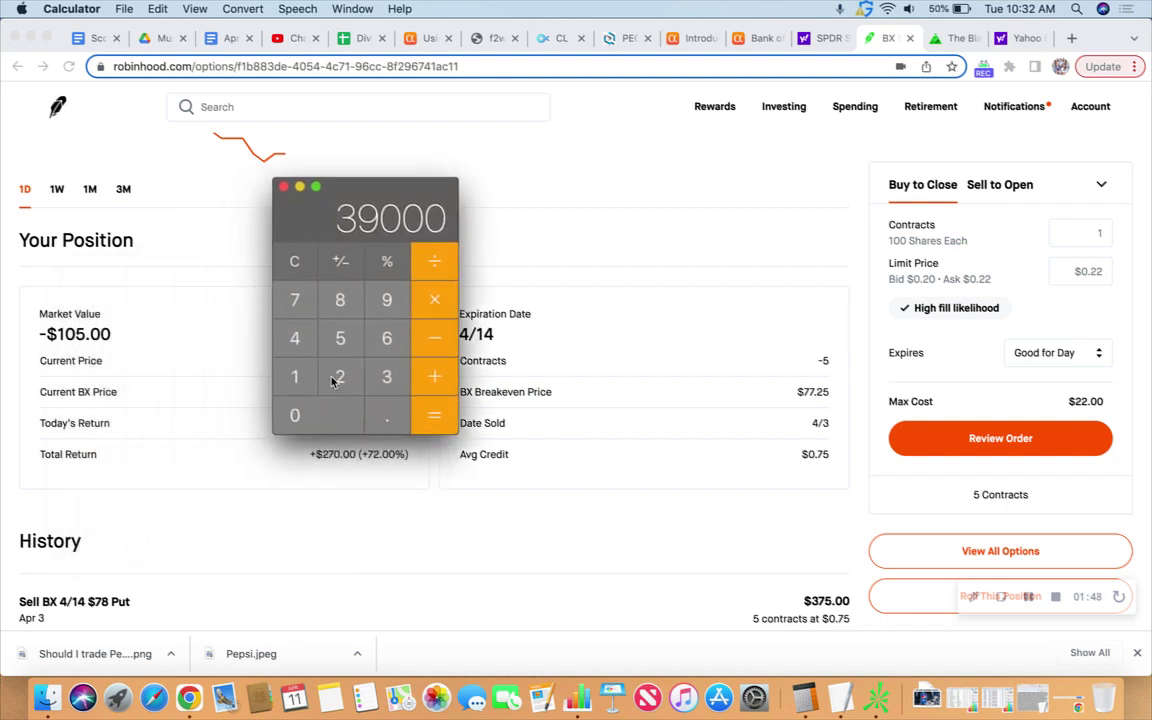
text(375)
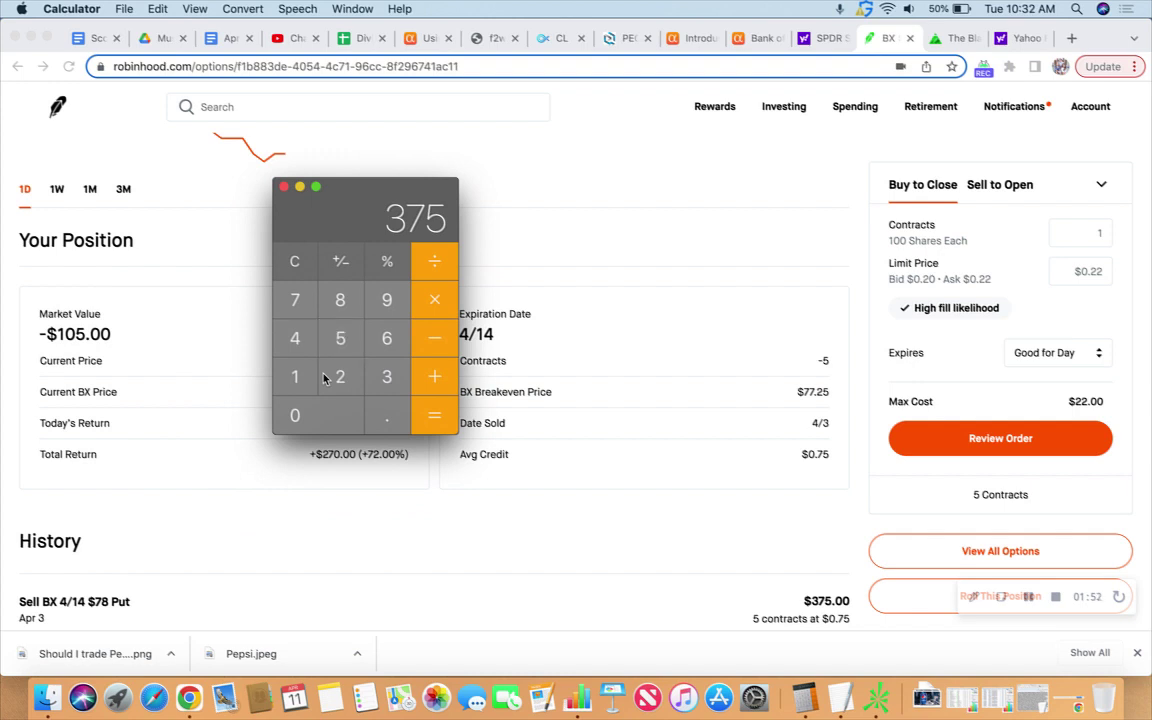
text(10)
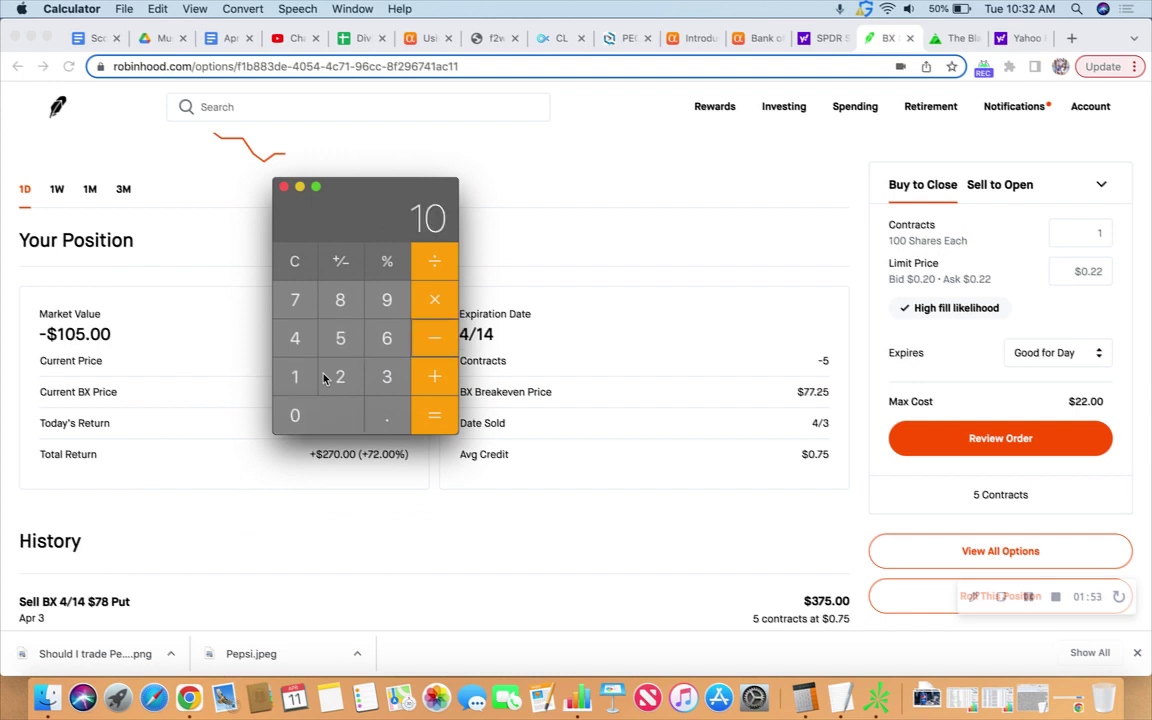
text(5)
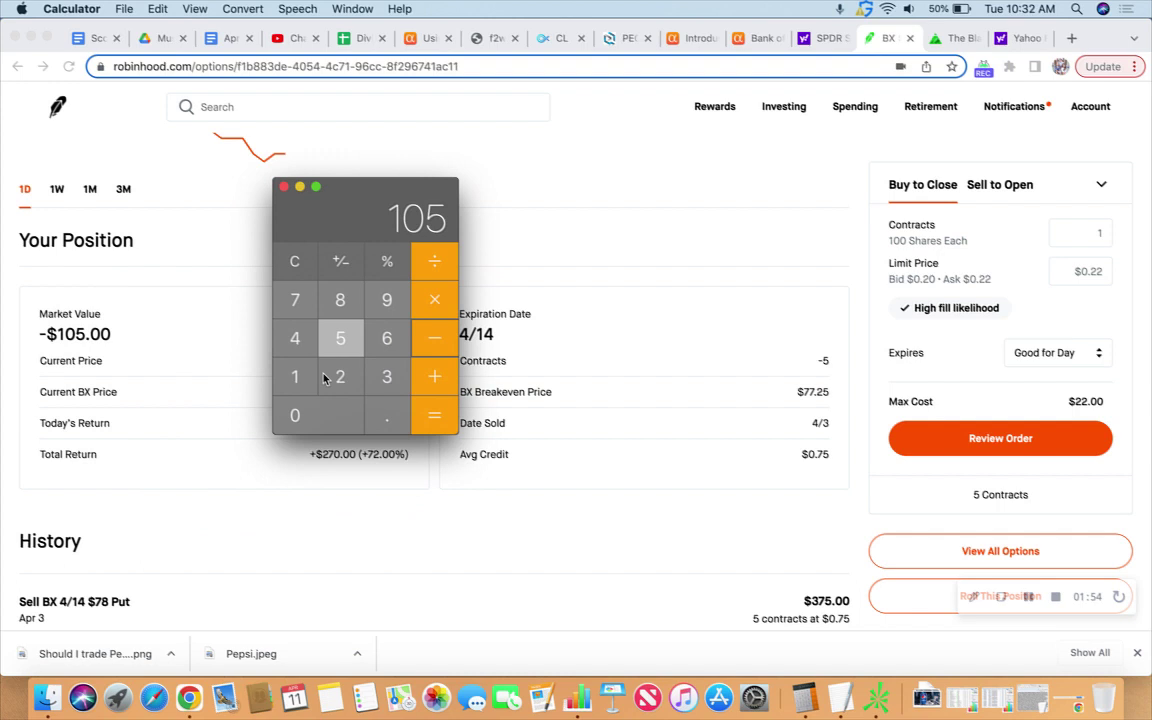
key(Return)
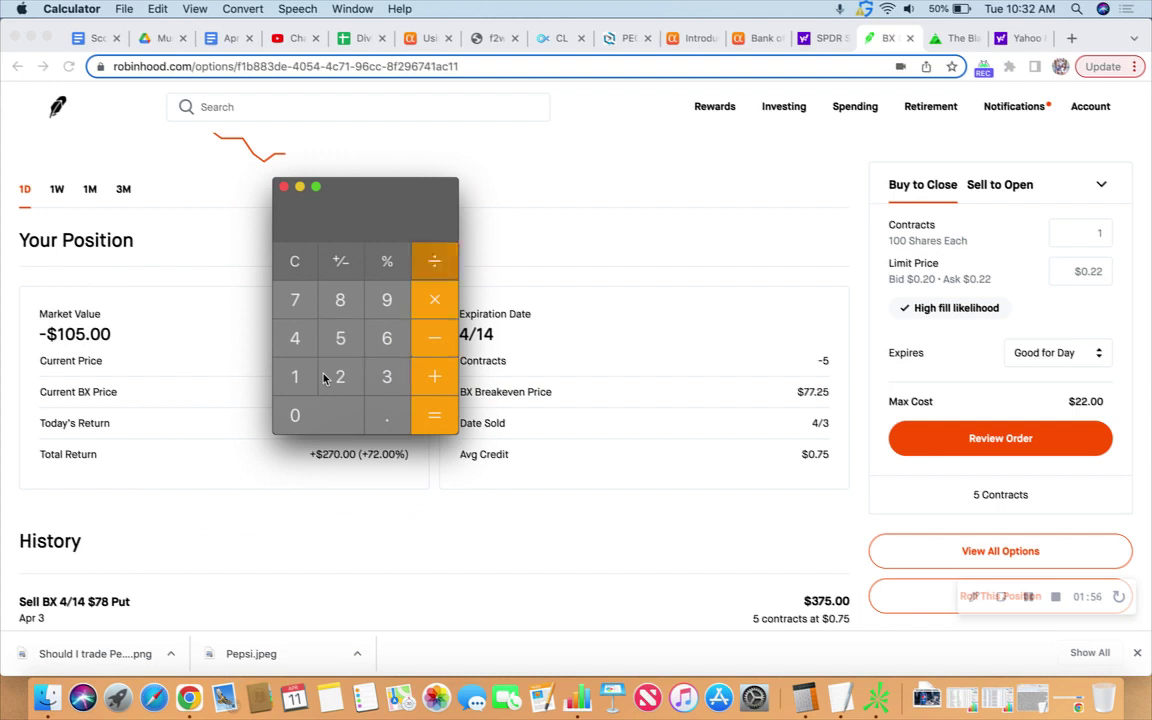
text(39000)
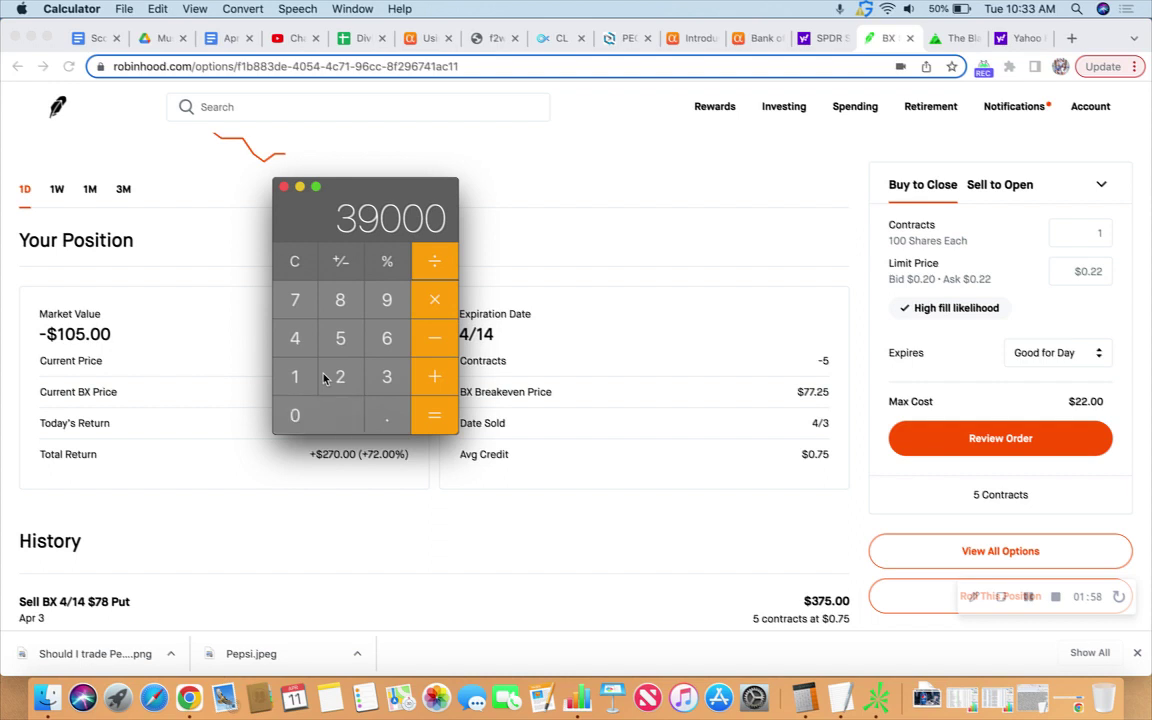
key(Return)
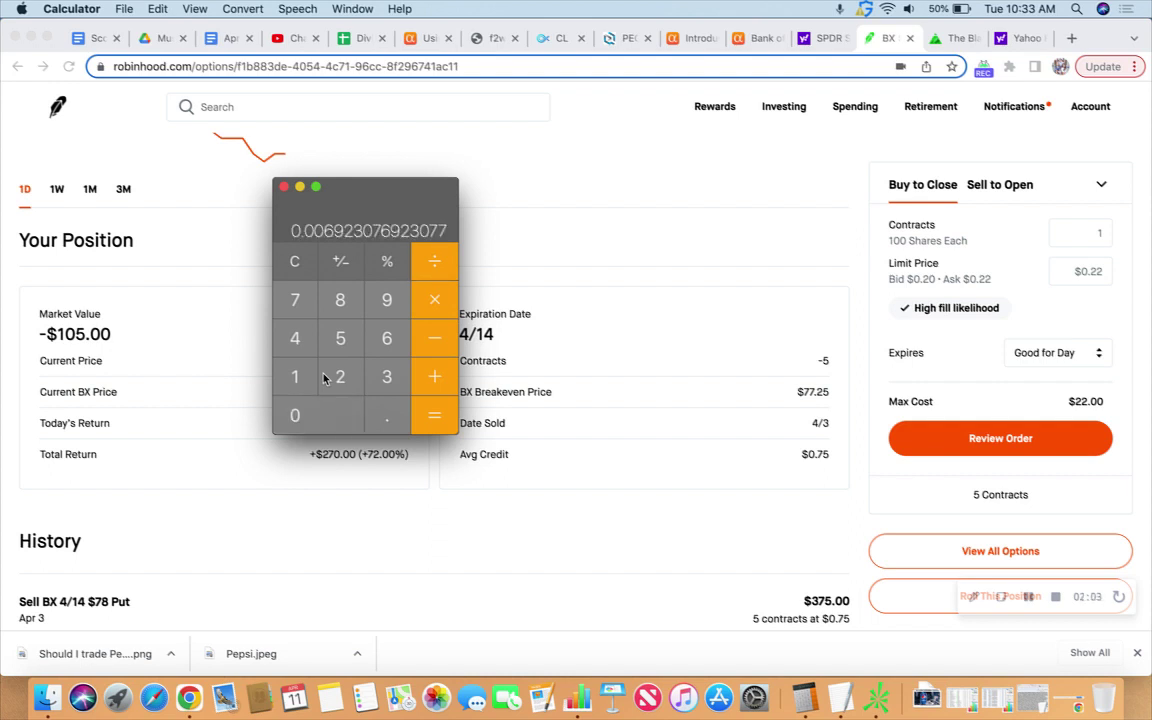
Step: Annualize the calculated return by dividing it by 8 and multiplying by 365
text(8)
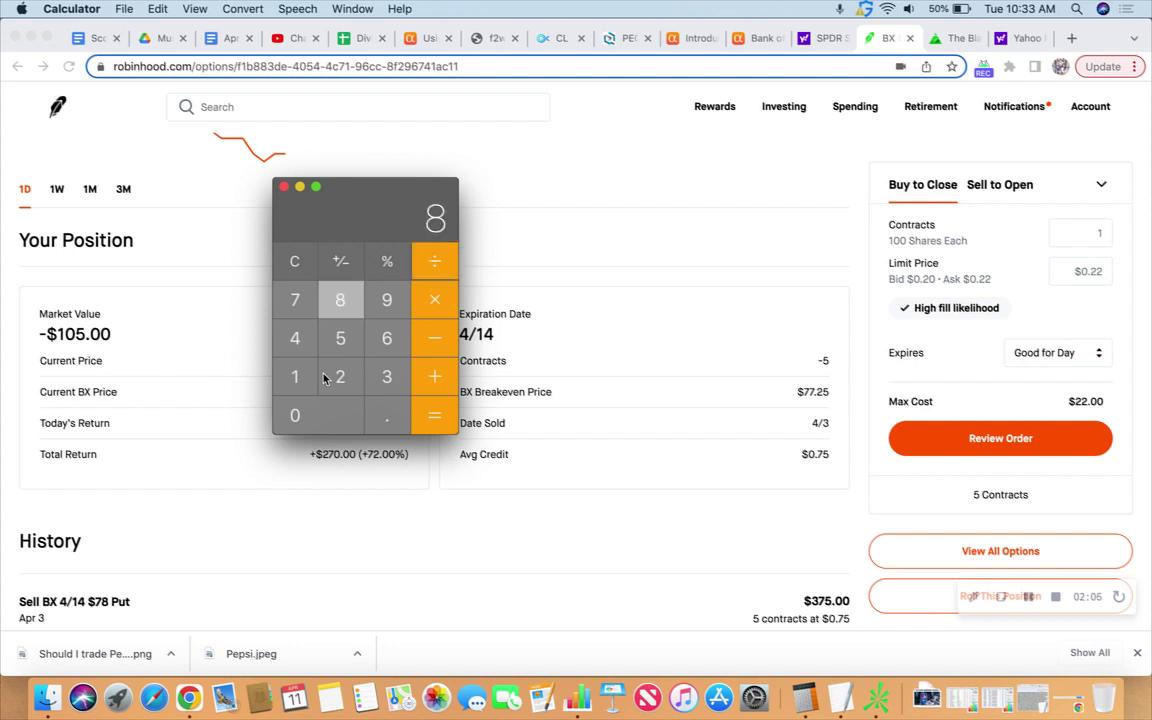
key(Return)
key(asterisk)
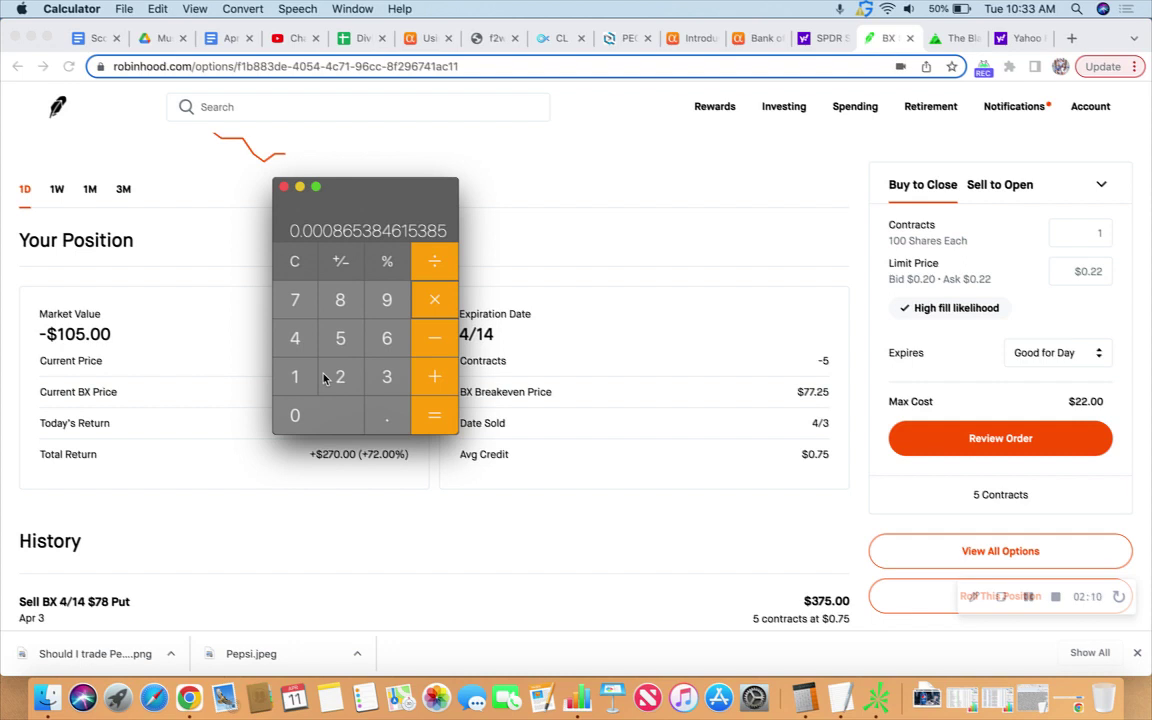
text(365)
key(Return)
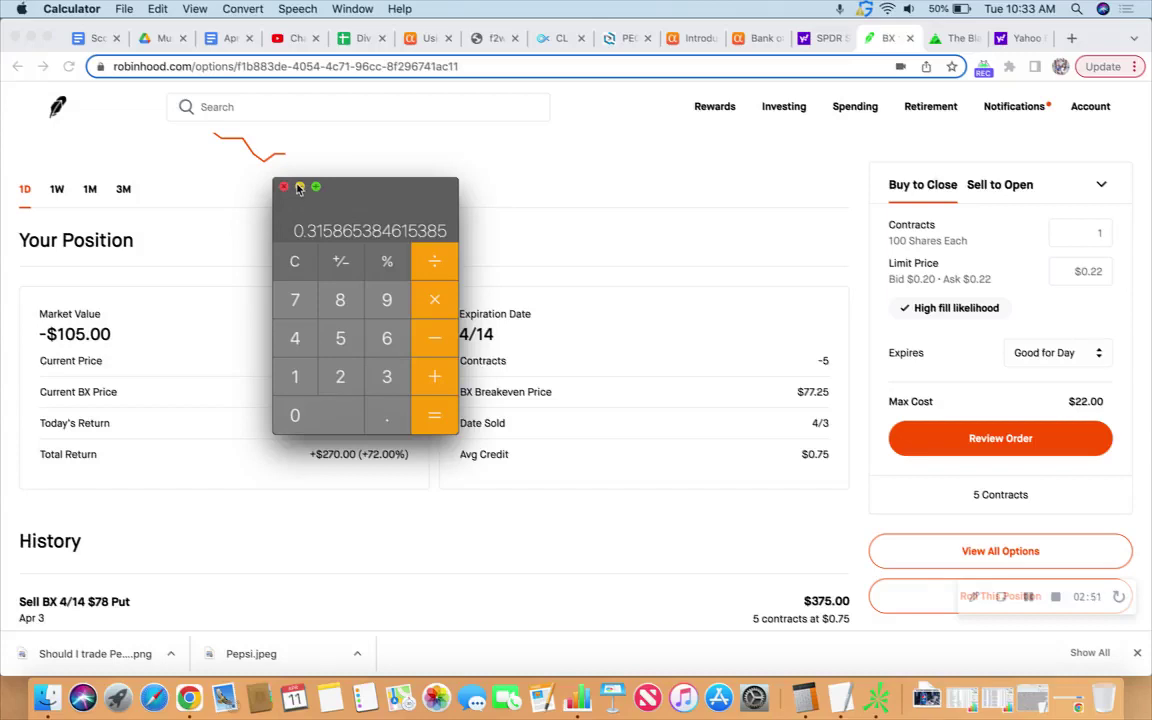
Step: Put the calculator away and set the BX buy-to-close order to 5 contracts at a $0.21 limit price
click(284, 187)
click(1089, 232)
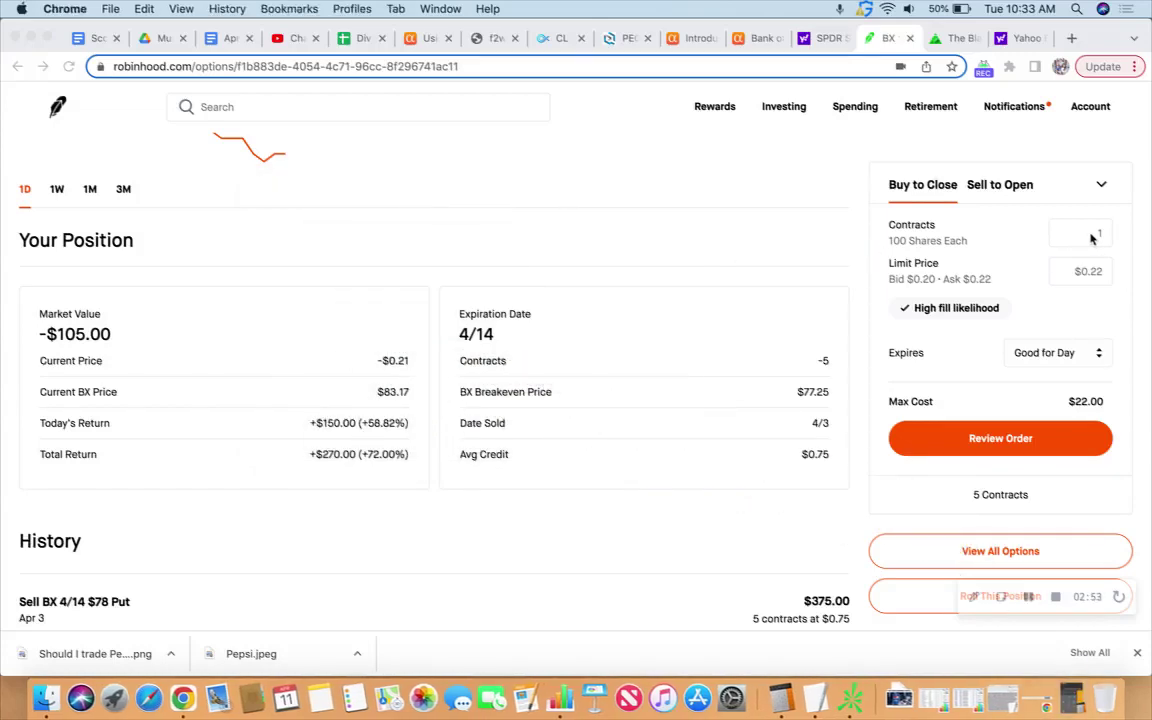
key(BackSpace)
text(5)
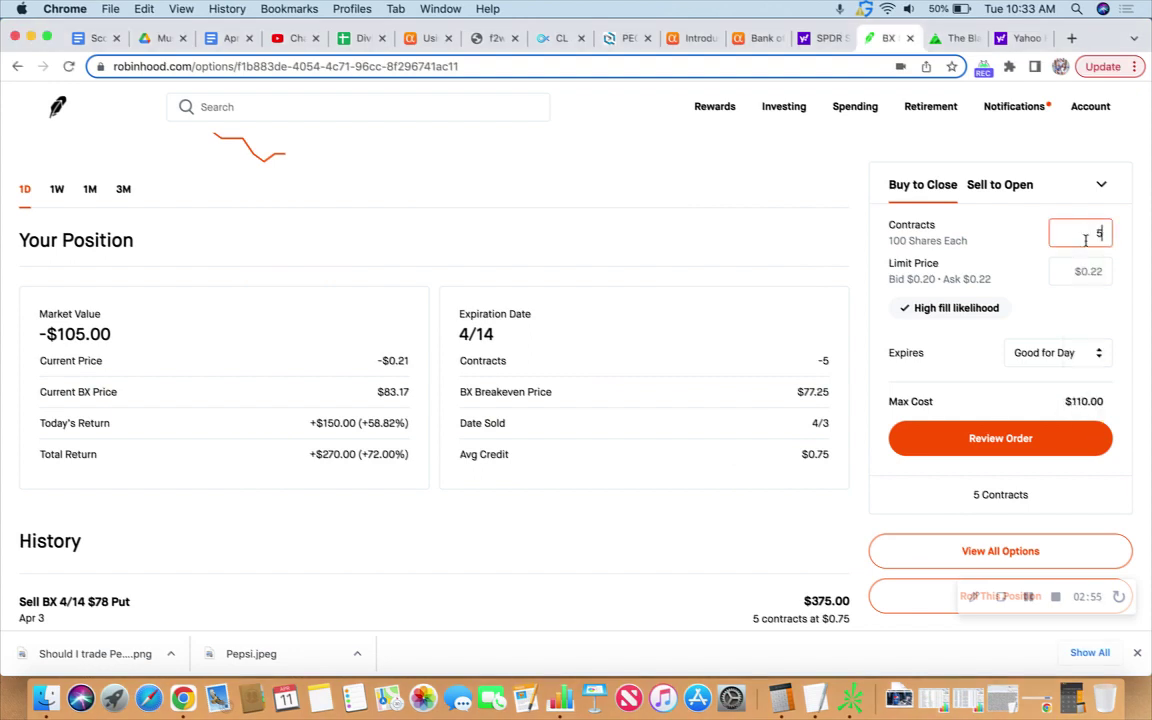
click(1082, 272)
text(0.21)
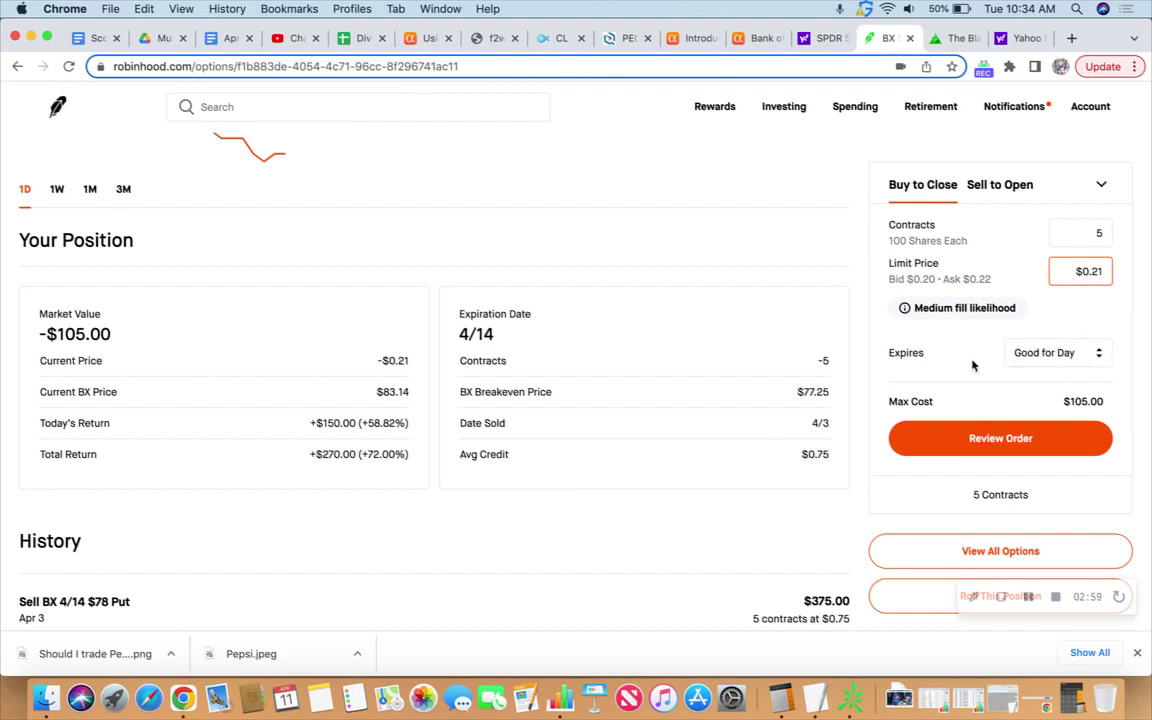
Step: Review and submit the BX buy-to-close order, then dismiss the filled-order summary
click(976, 444)
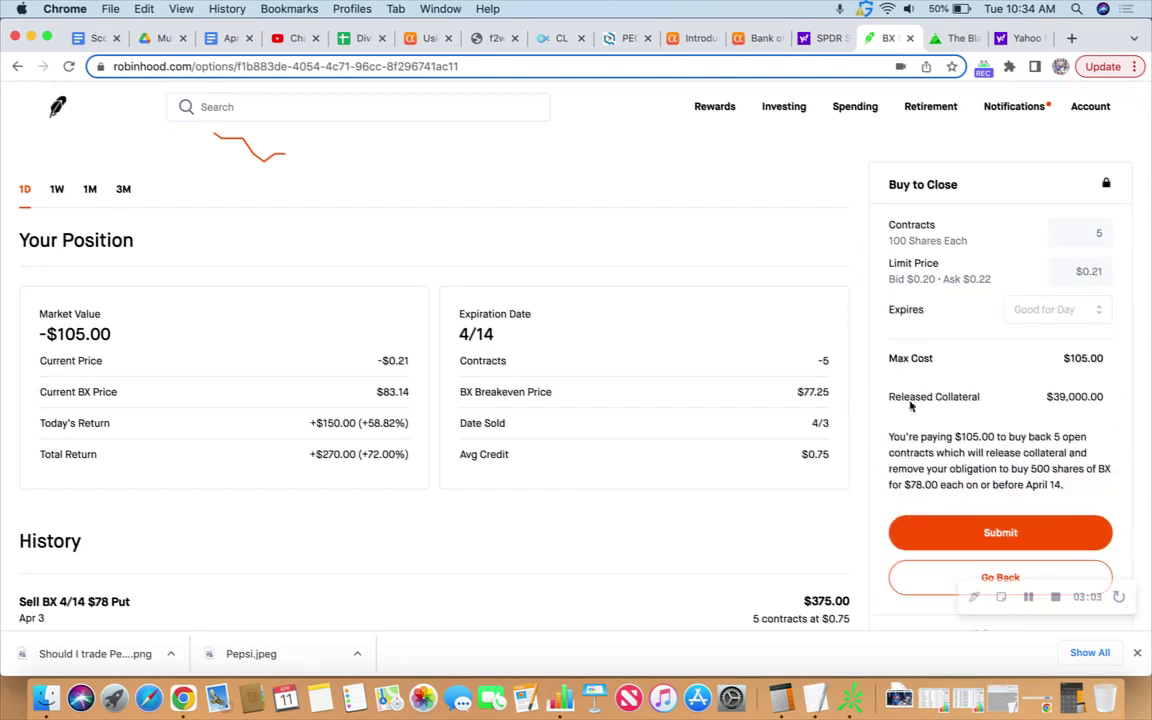
click(987, 533)
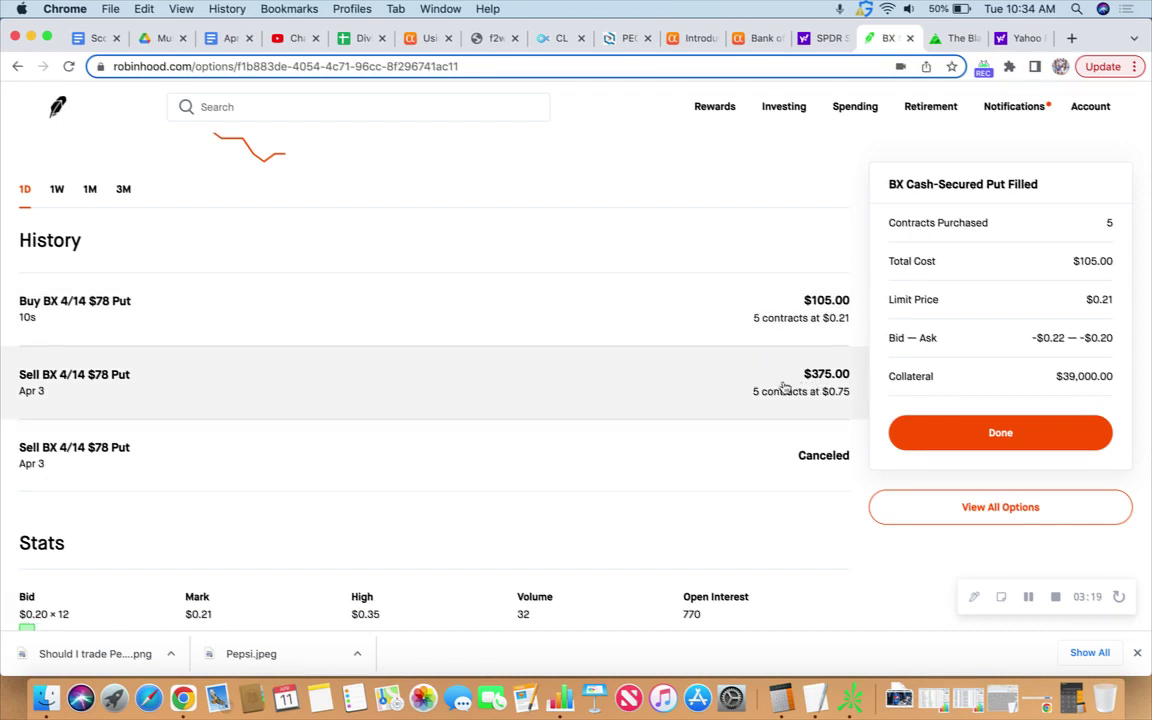
click(781, 697)
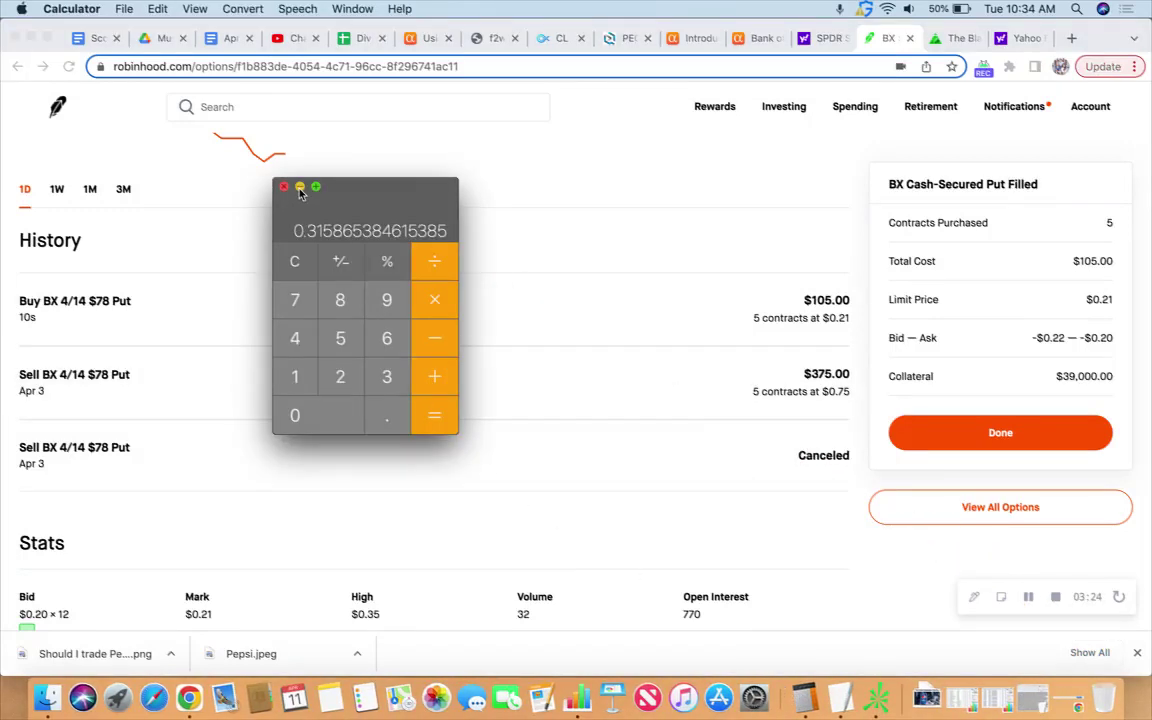
click(299, 188)
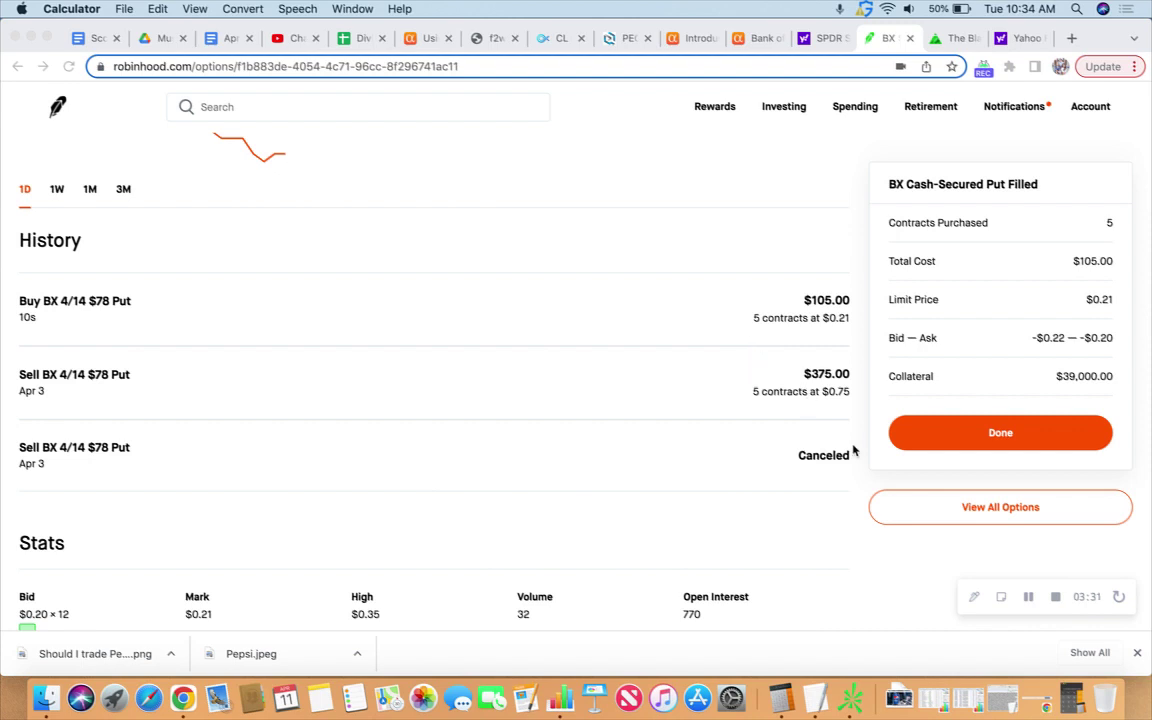
click(997, 434)
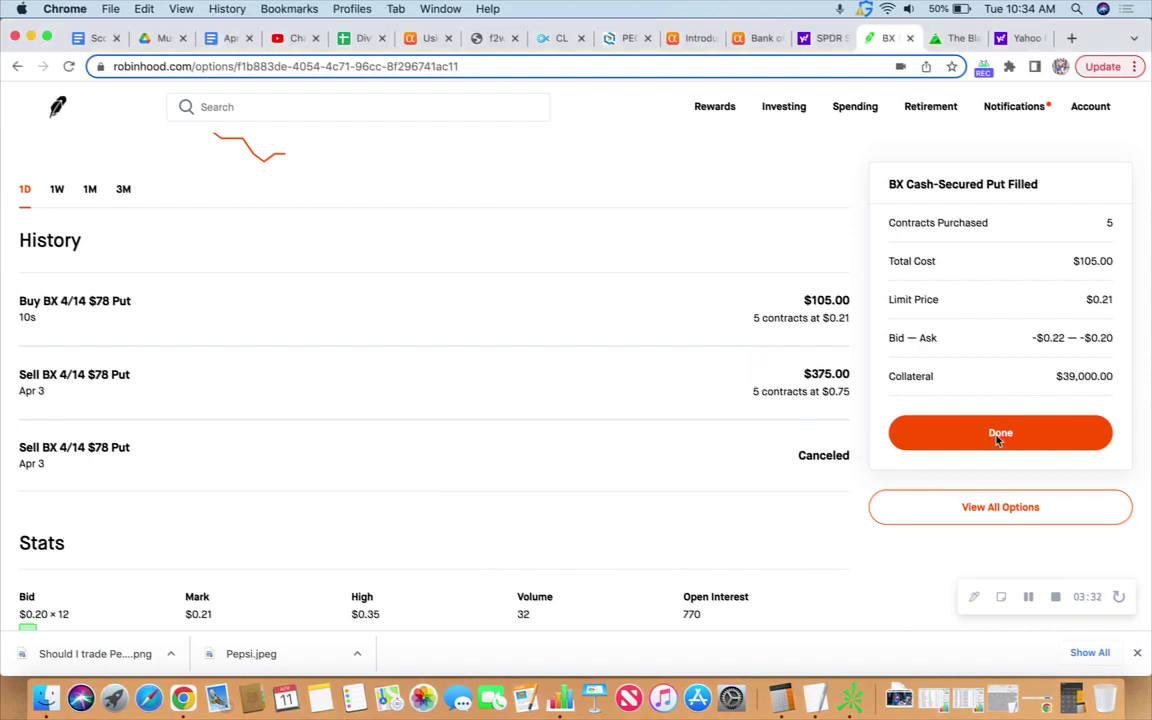
Step: Open the Citigroup stock page from the C $47 call and review the share position, company overview and key statistics
click(57, 106)
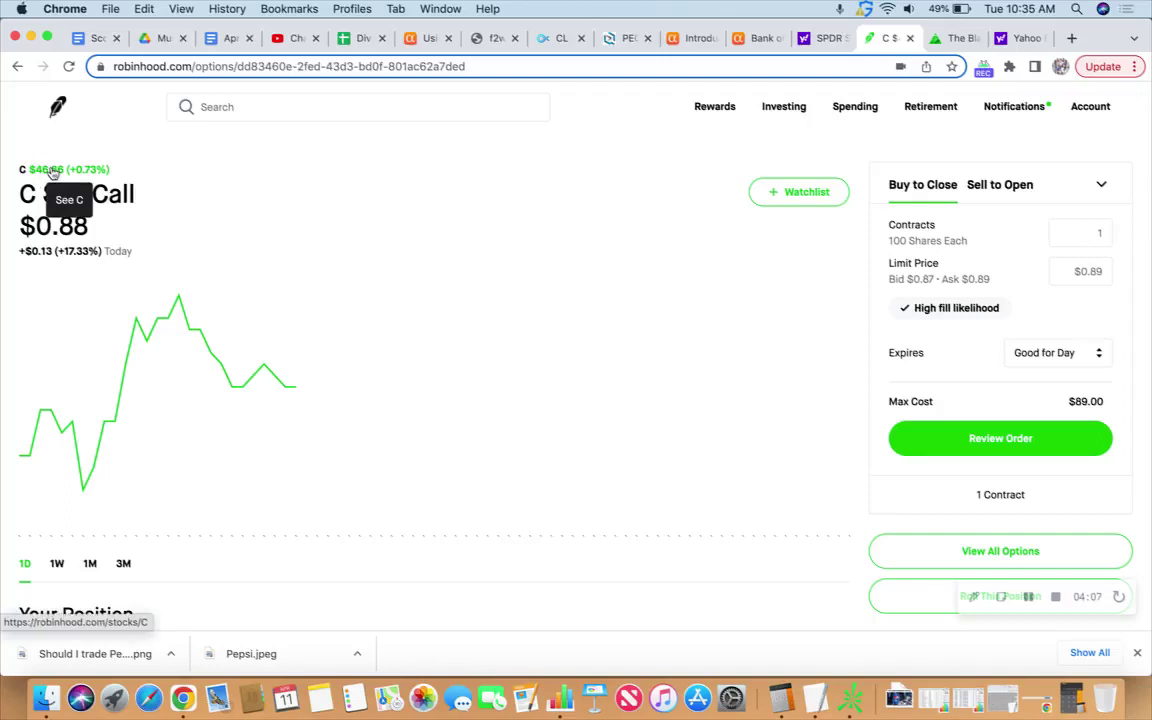
click(52, 172)
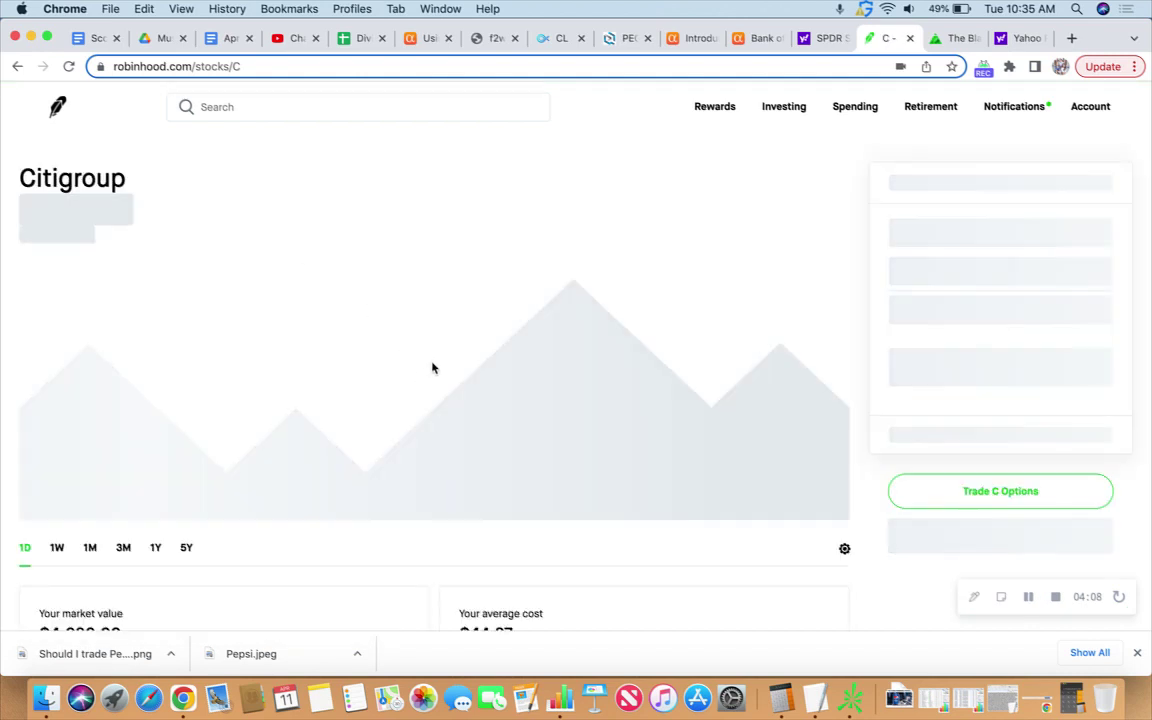
scroll(432, 368, down, 2)
scroll(432, 368, down, 1)
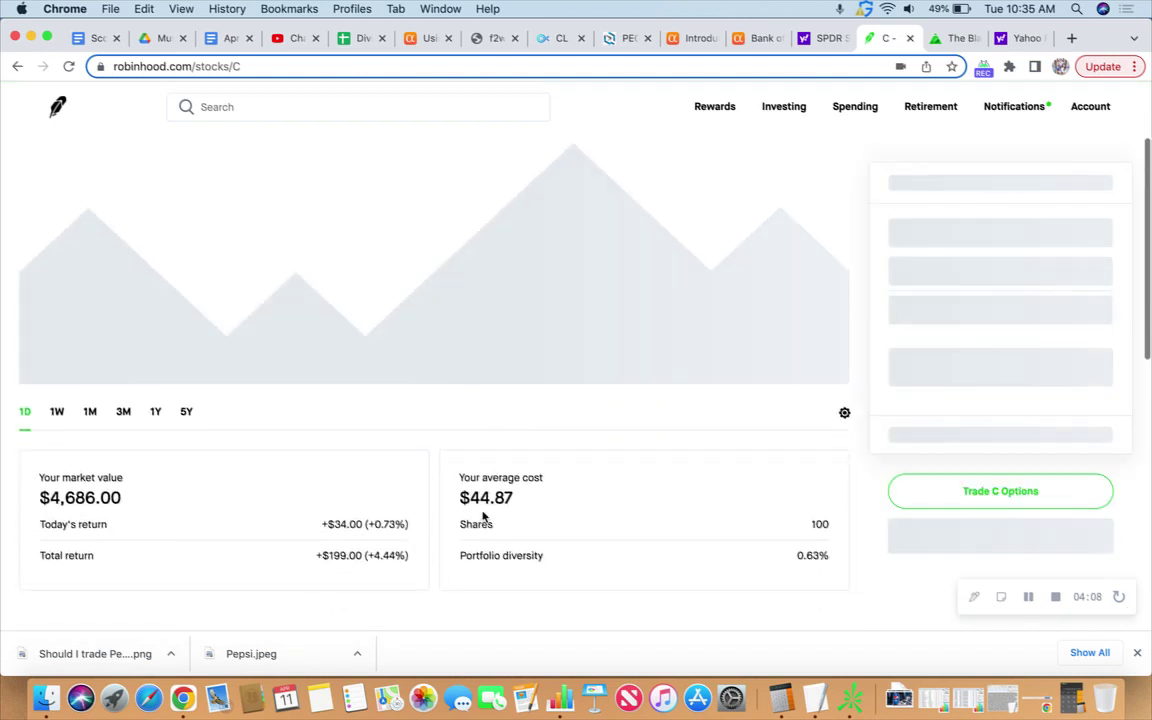
scroll(433, 505, down, 6)
scroll(433, 505, down, 10)
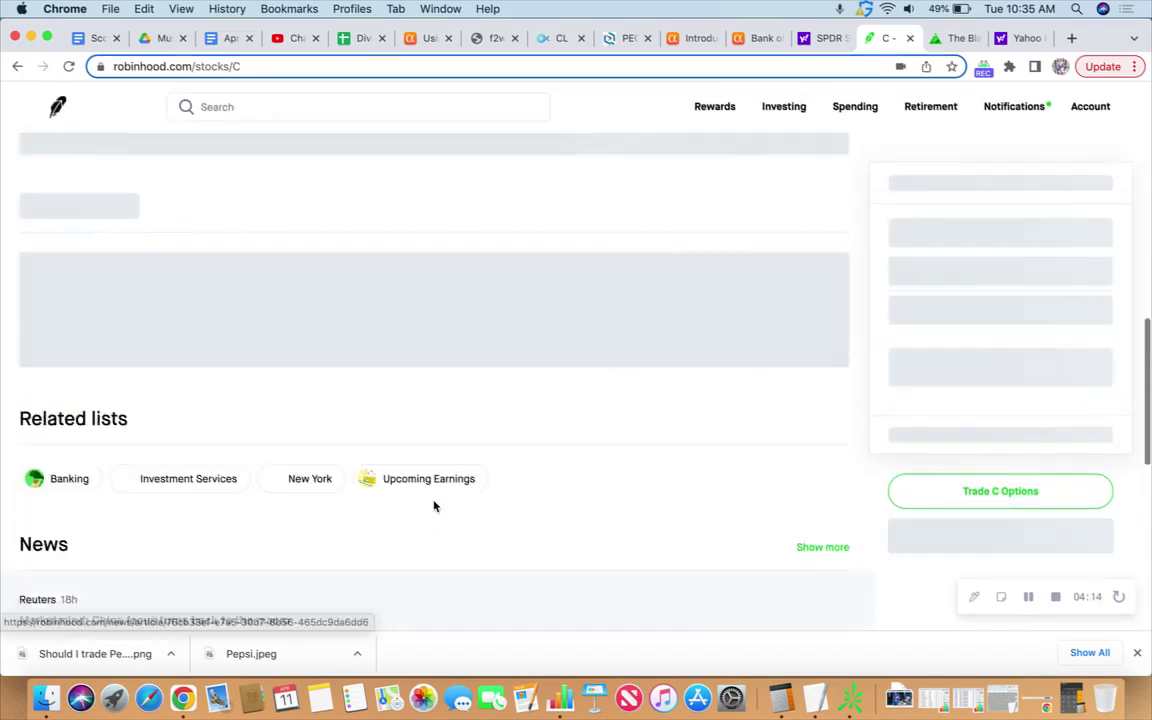
scroll(435, 507, up, 8)
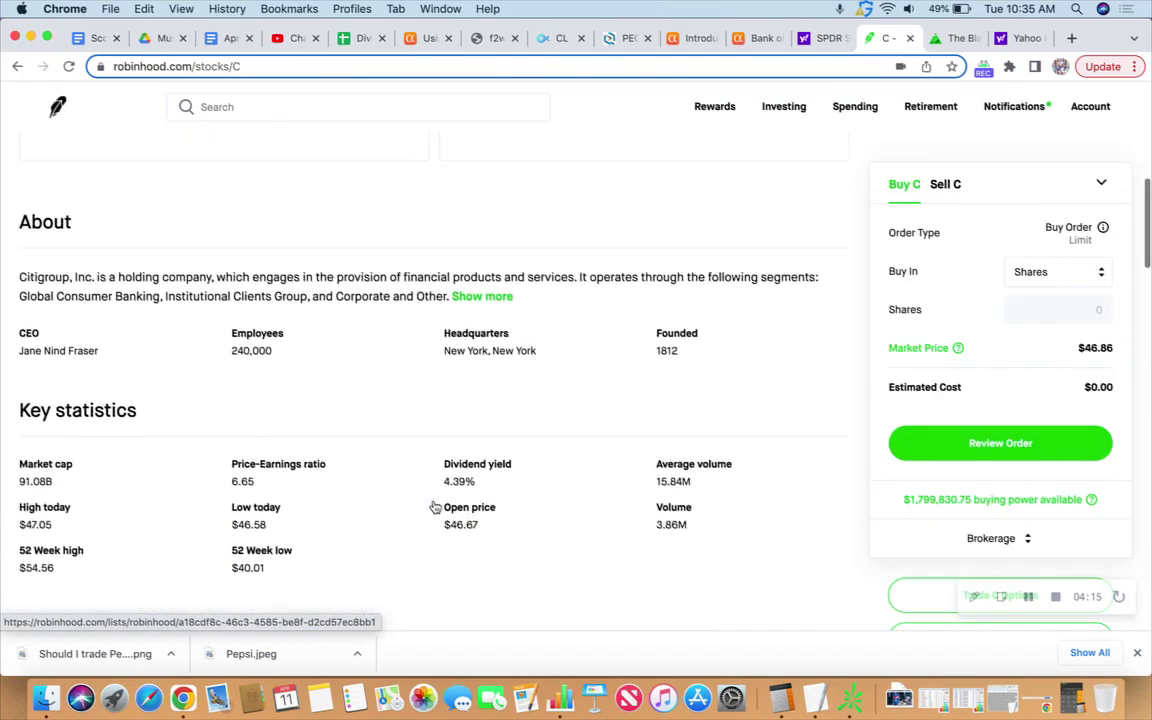
scroll(435, 507, up, 3)
Step: Examine Citigroup's news, analyst ratings, research report and trade history, and return to the C $47 call position
scroll(435, 507, down, 12)
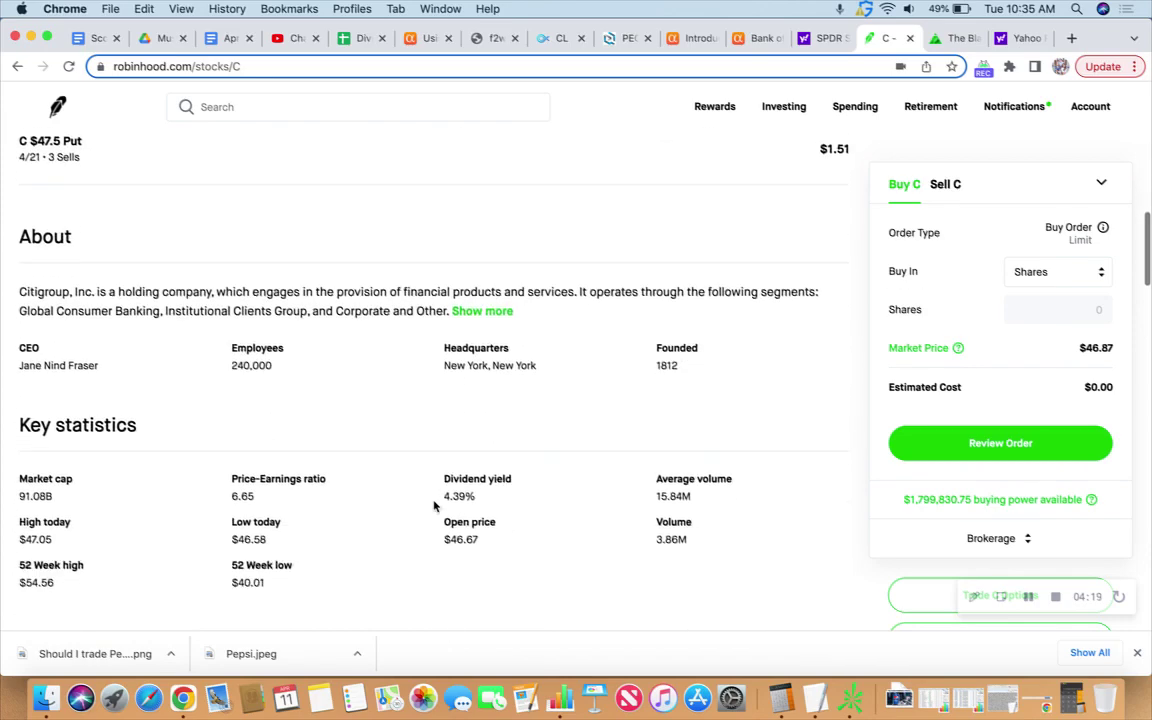
scroll(433, 505, down, 7)
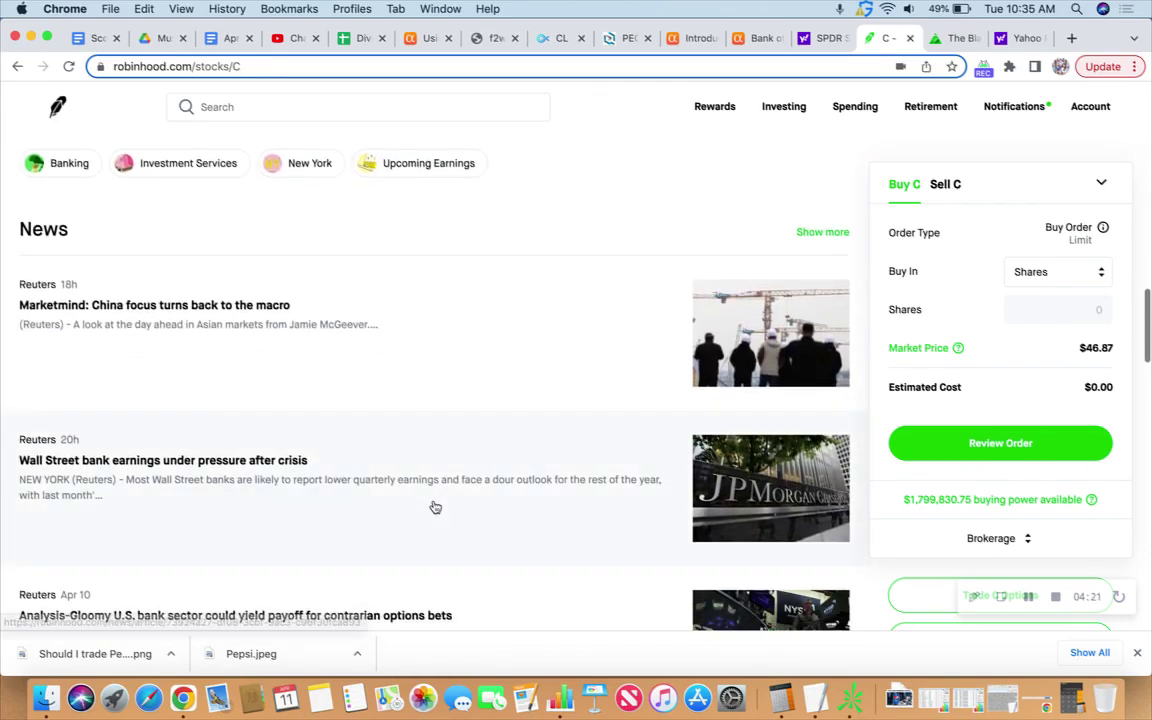
scroll(435, 507, down, 10)
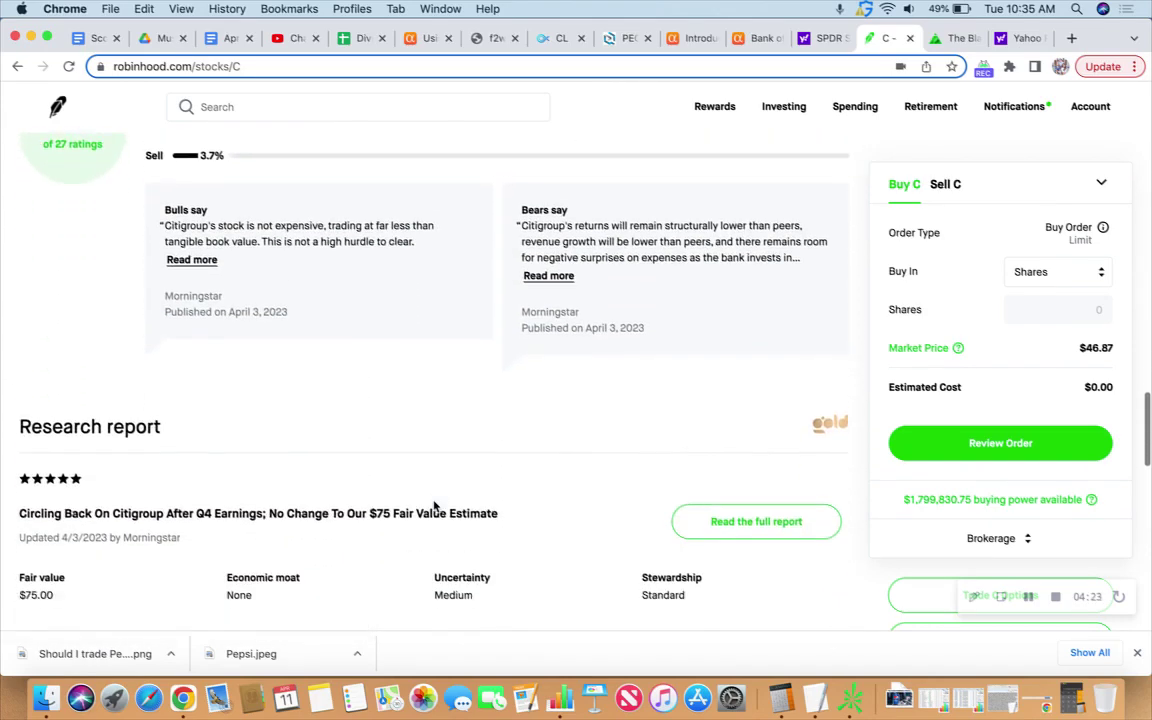
scroll(433, 500, down, 10)
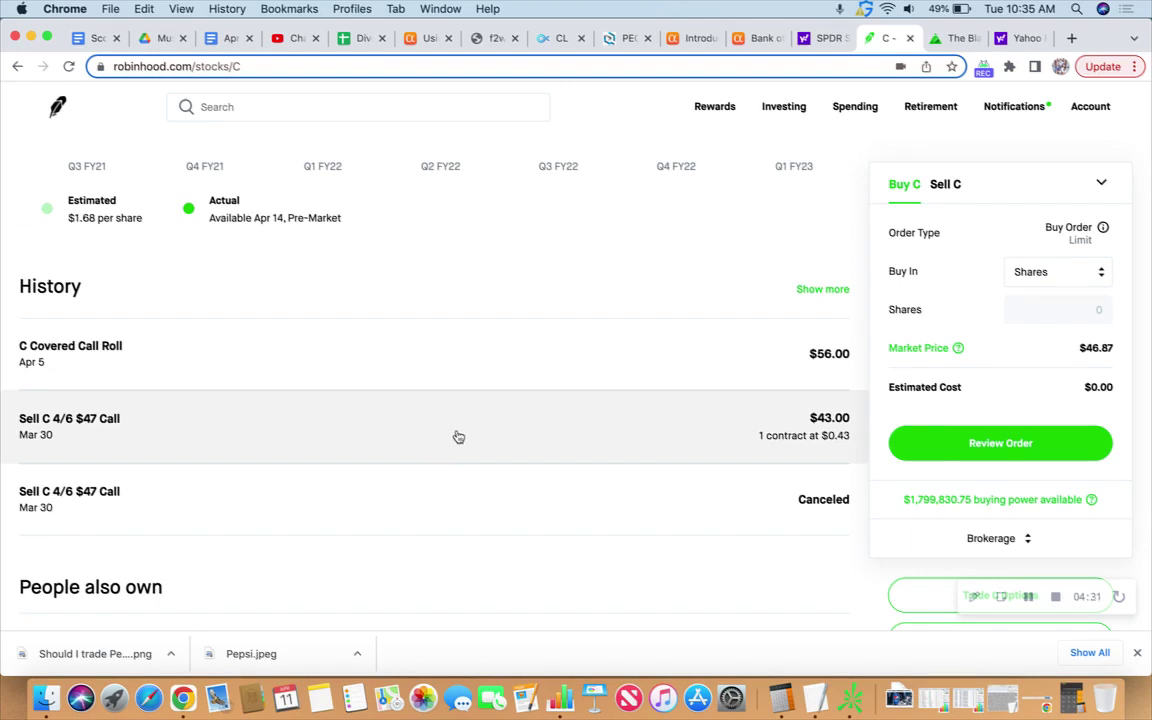
scroll(455, 440, up, 1)
scroll(459, 436, up, 15)
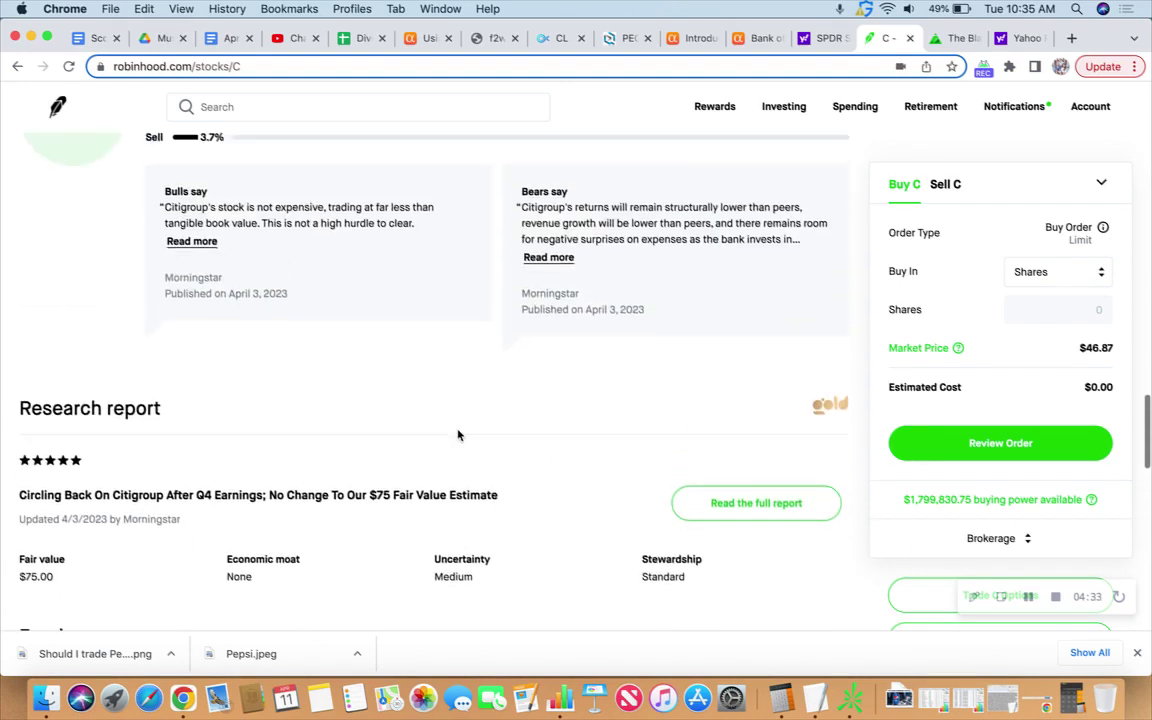
scroll(459, 436, up, 10)
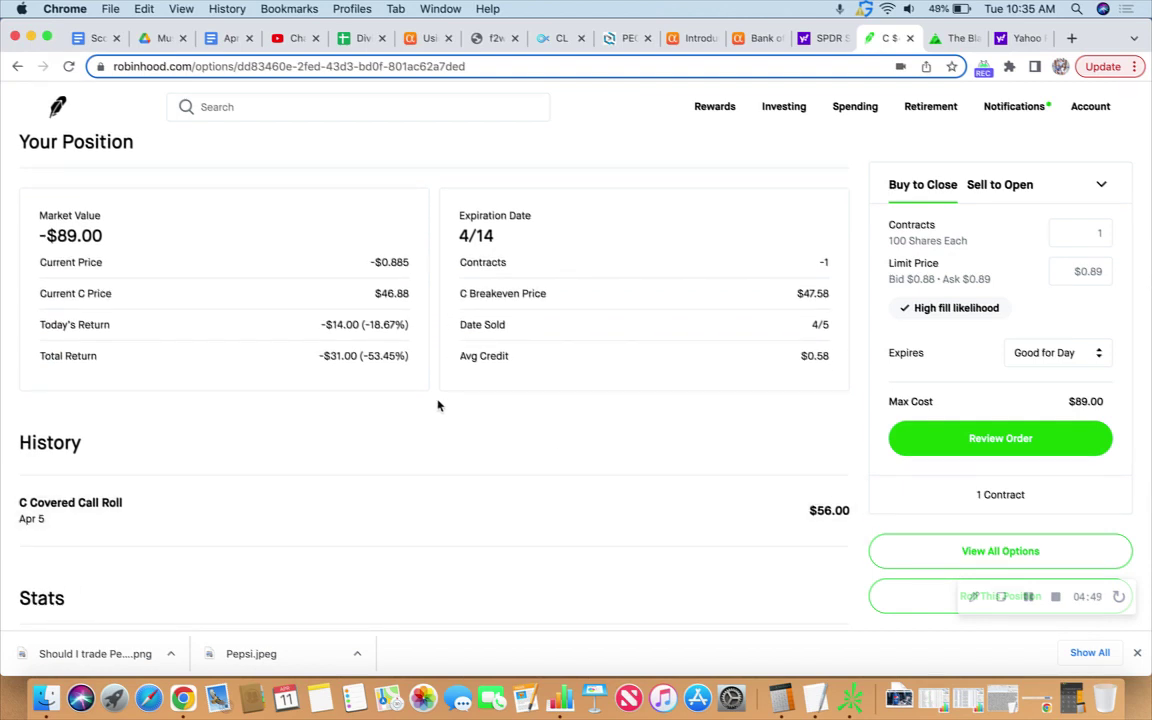
scroll(436, 405, up, 5)
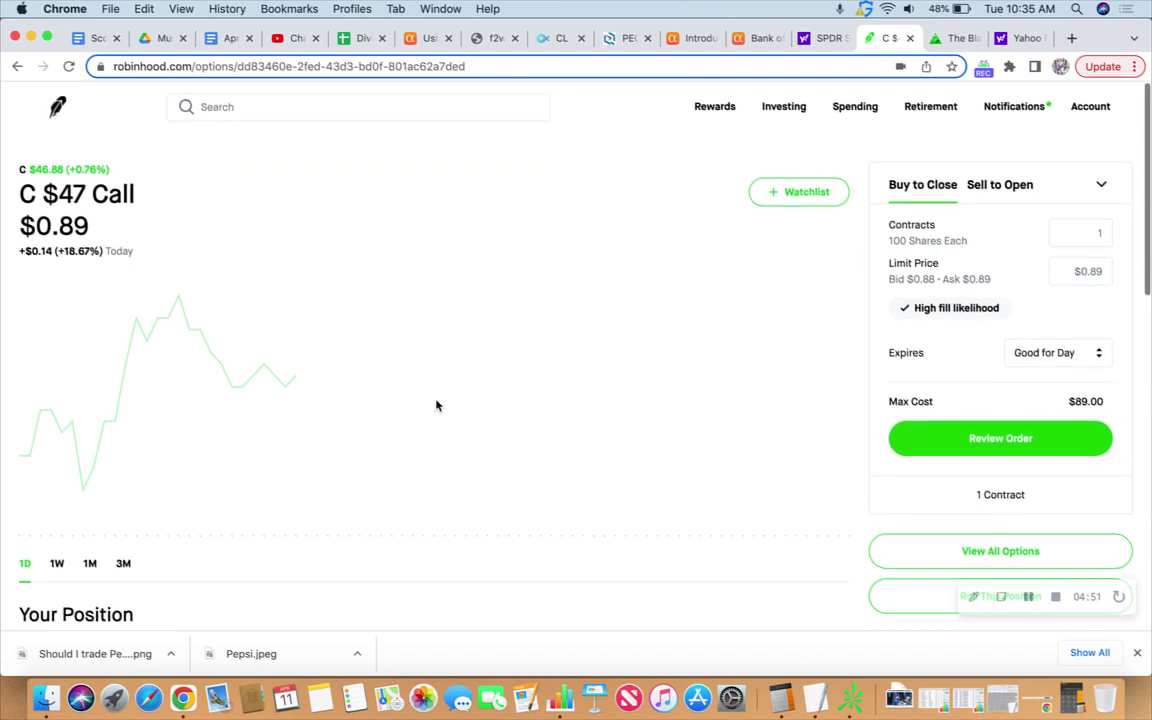
Step: Leave the Citigroup call, open the GOOG $98 call position, and check its strike and current option price
click(55, 108)
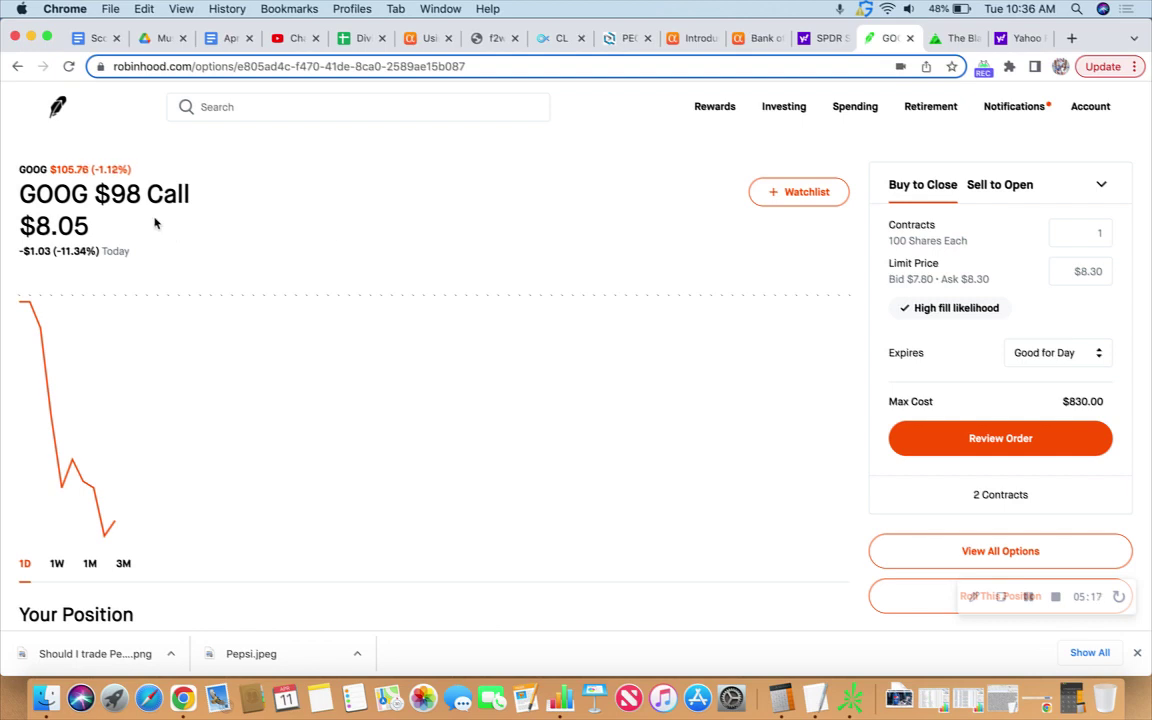
drag(110, 198, 136, 198)
click(137, 219)
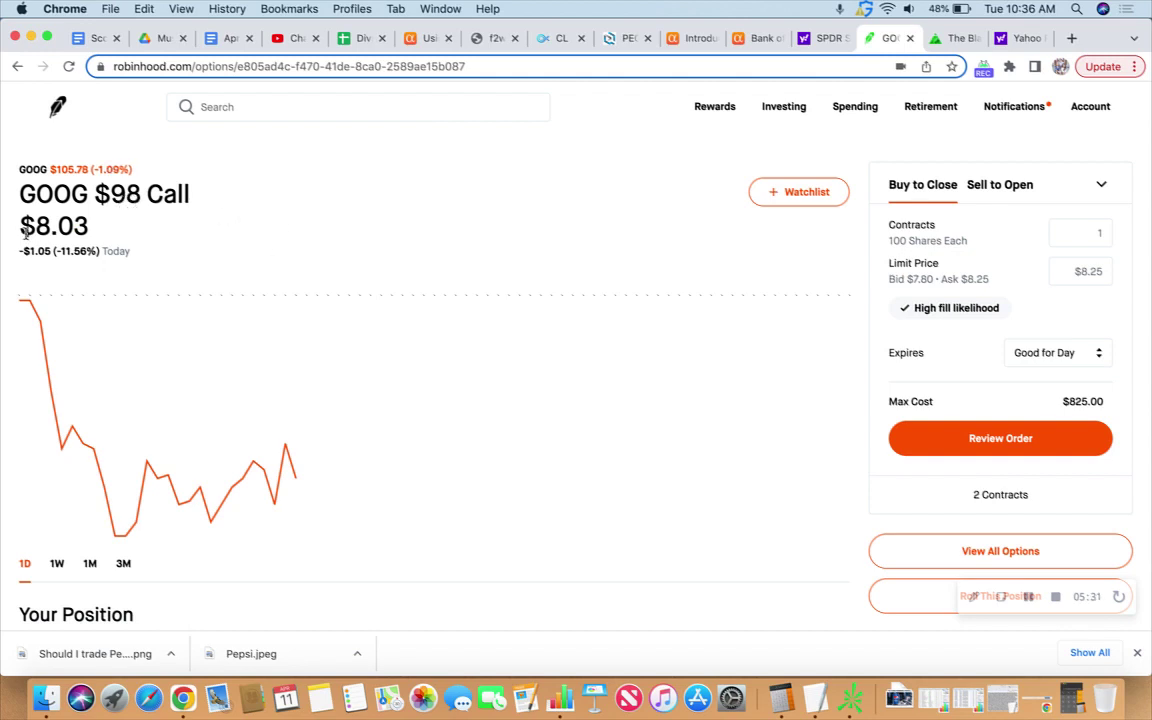
drag(35, 228, 83, 227)
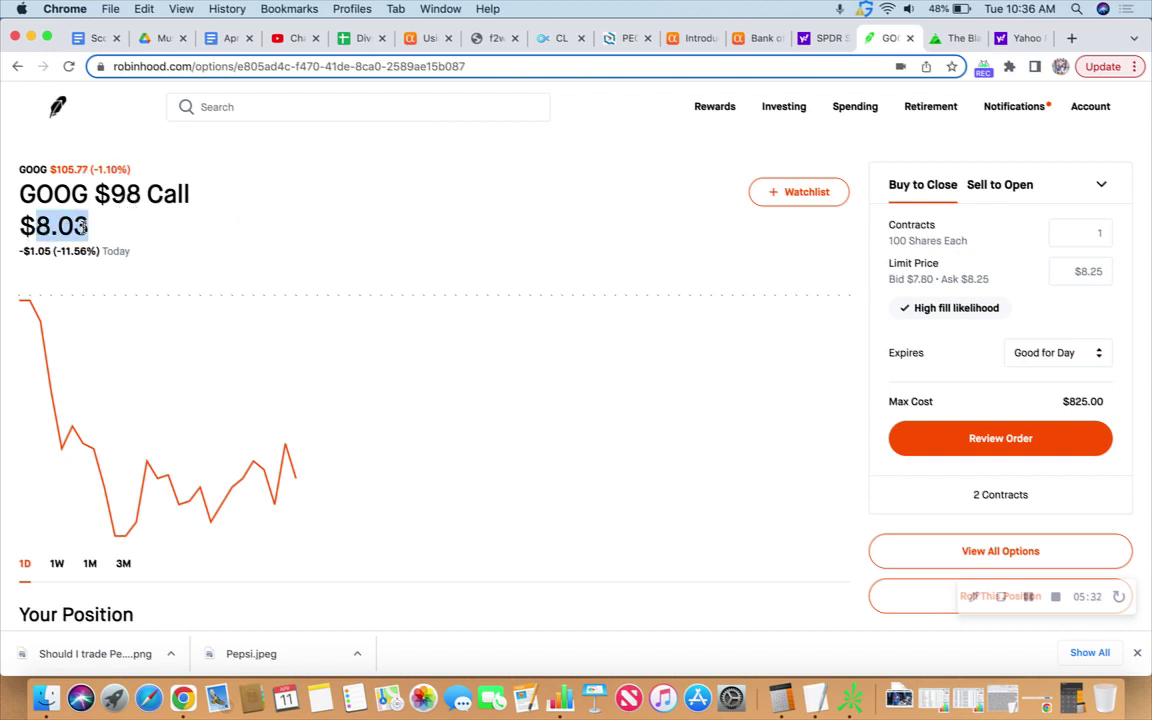
click(290, 214)
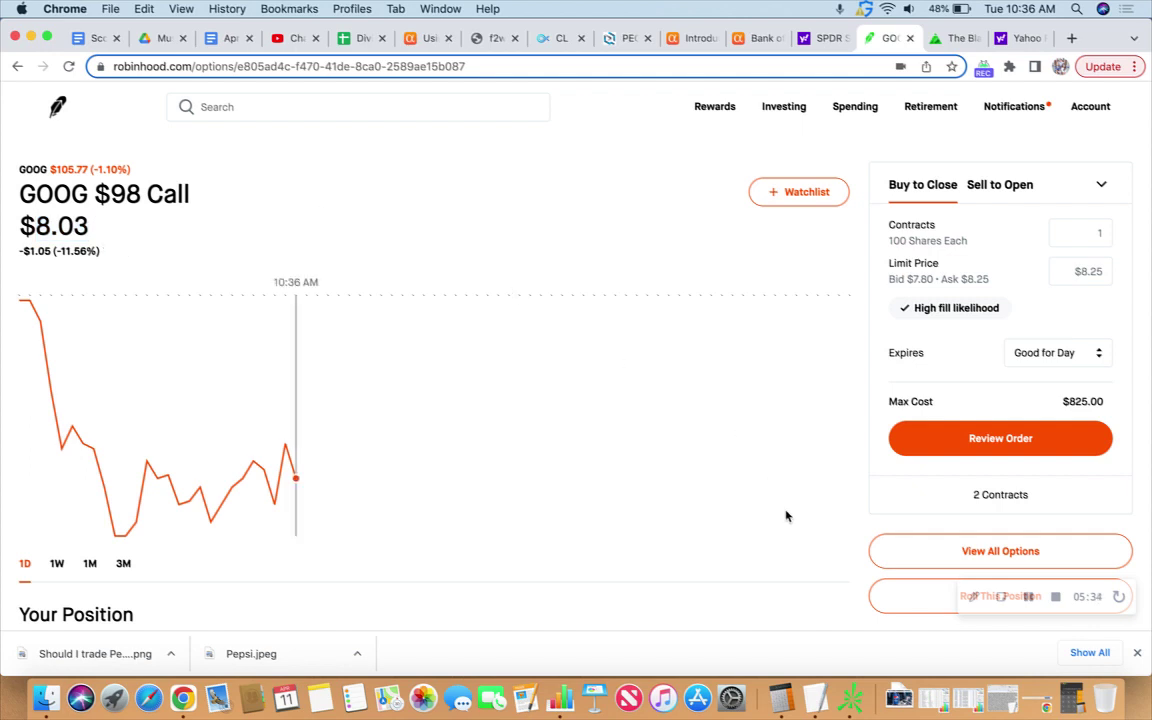
Step: Start rolling the GOOG $98 covered call and set the new expiration to May 5
scroll(812, 501, down, 2)
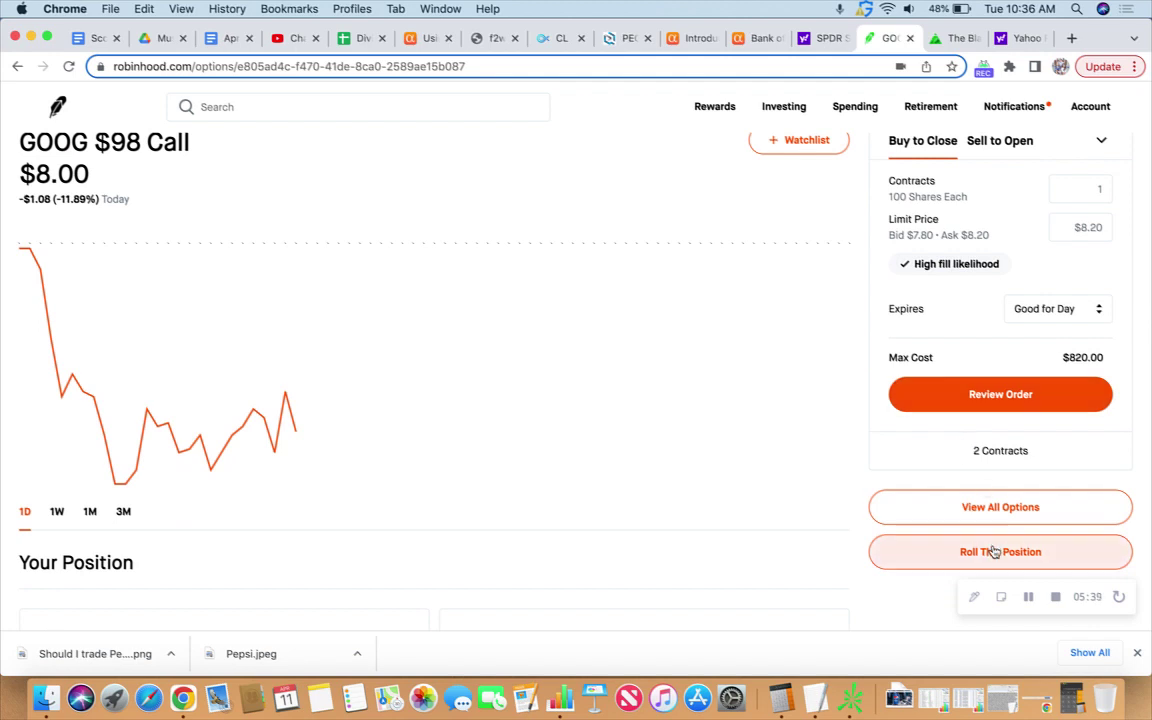
click(995, 552)
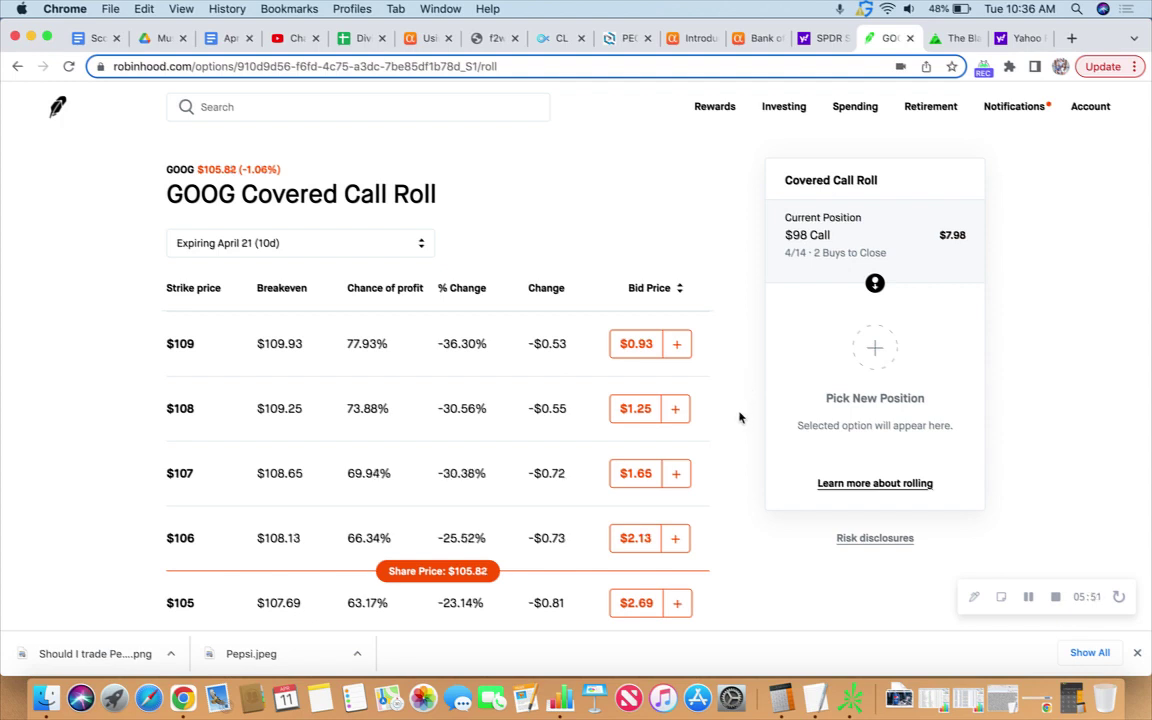
click(296, 244)
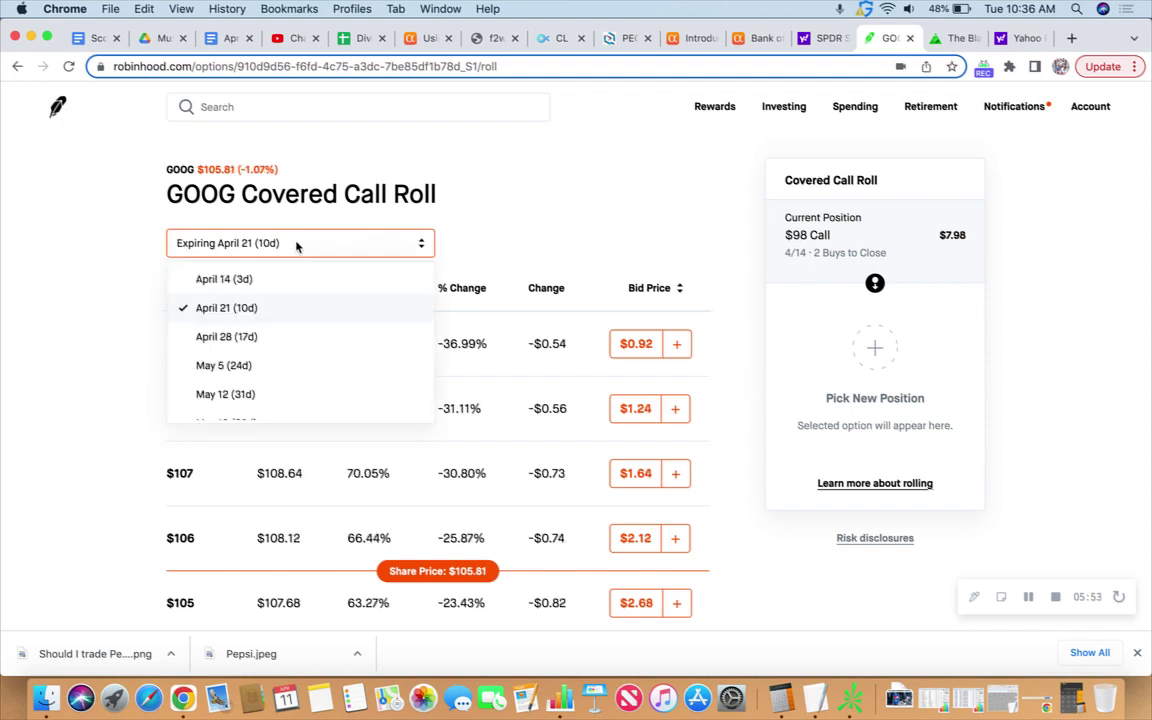
click(306, 366)
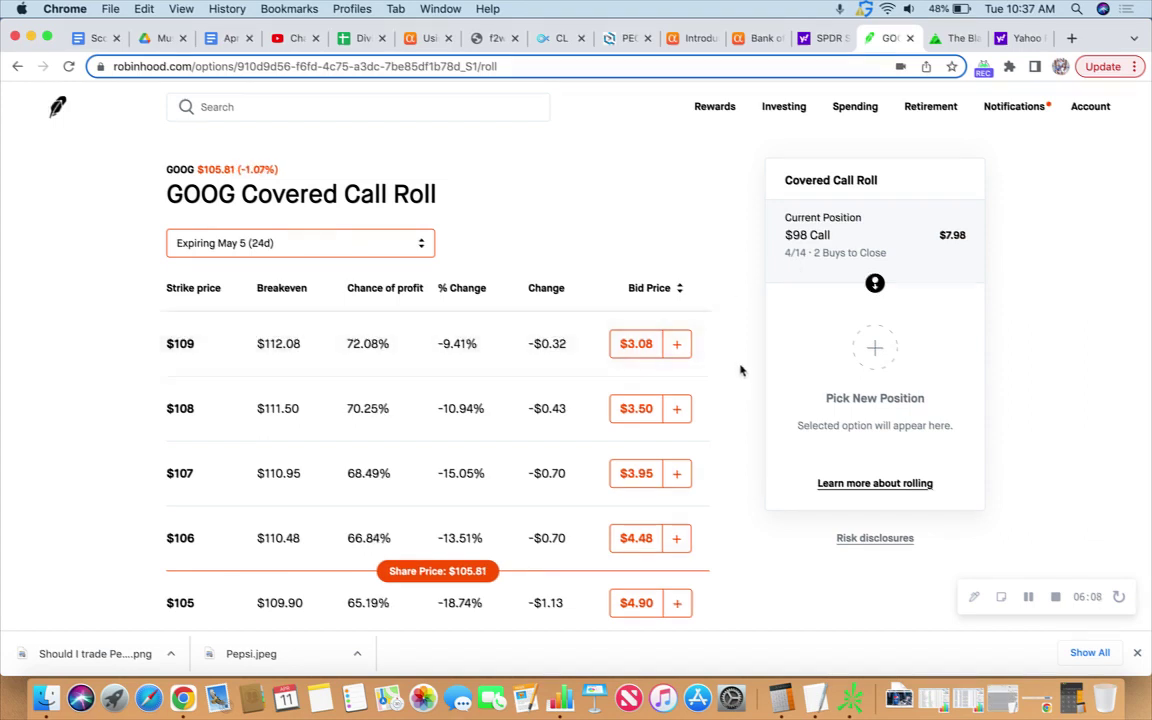
Step: Compare the lower May 5 strikes and choose the $99 call as the new position for the roll
scroll(741, 371, down, 5)
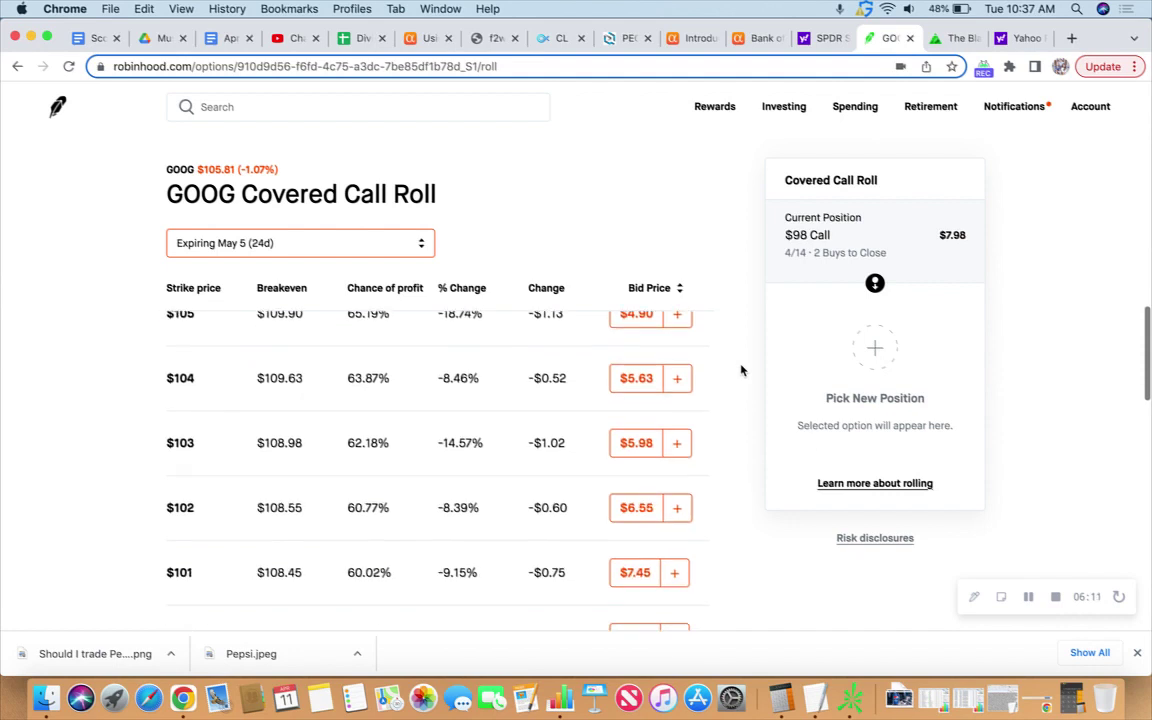
scroll(741, 371, down, 2)
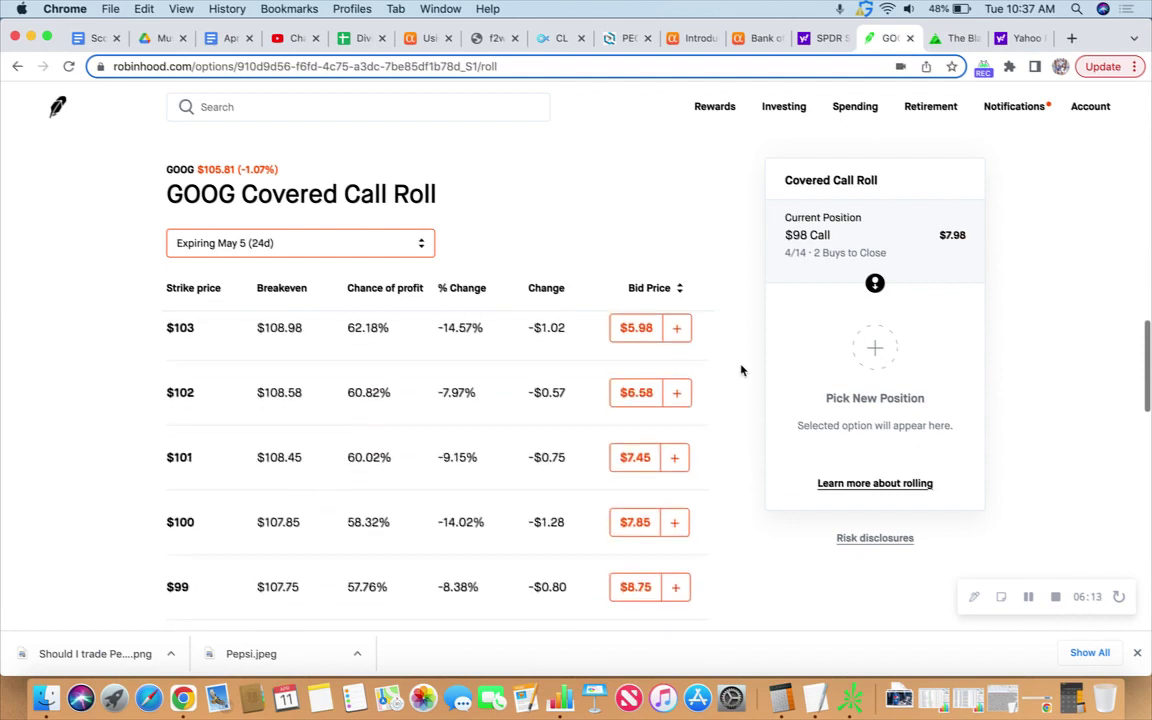
scroll(741, 371, down, 1)
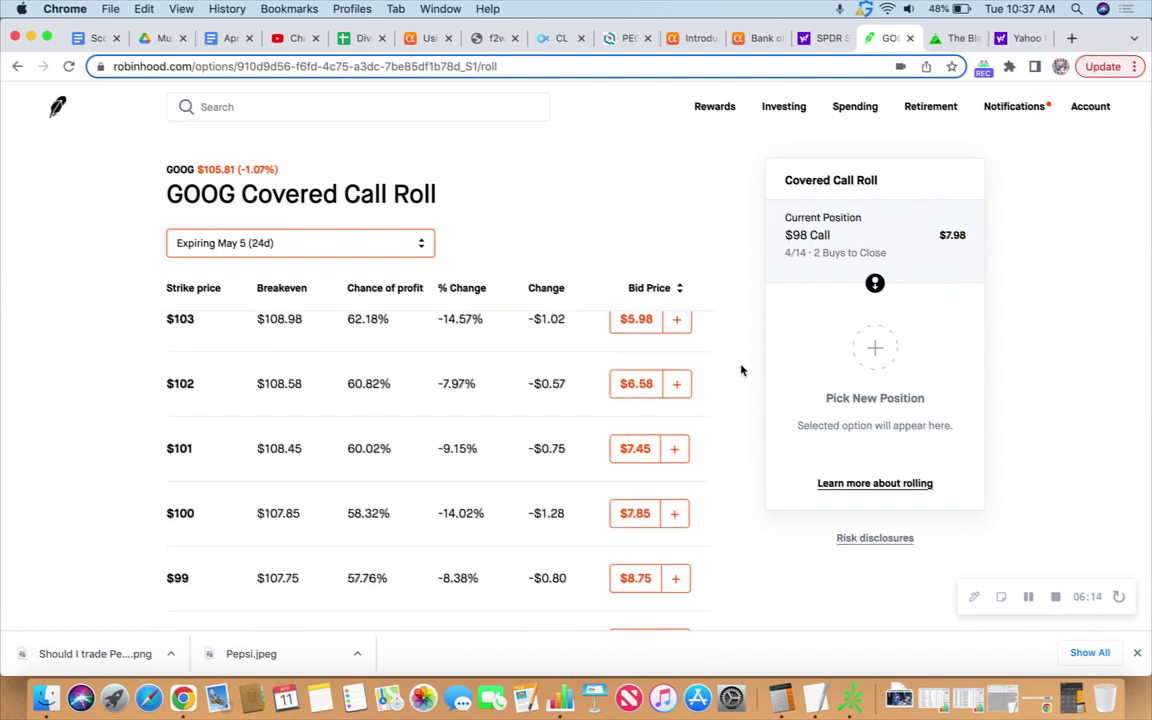
scroll(741, 371, down, 1)
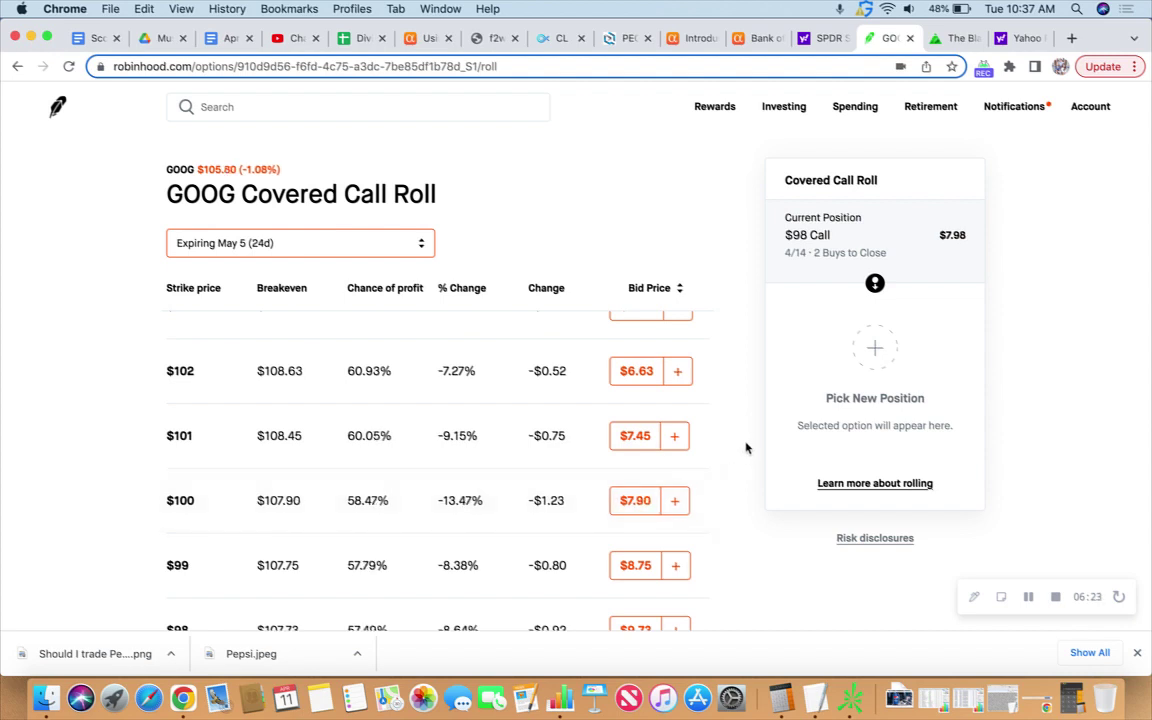
scroll(746, 448, down, 2)
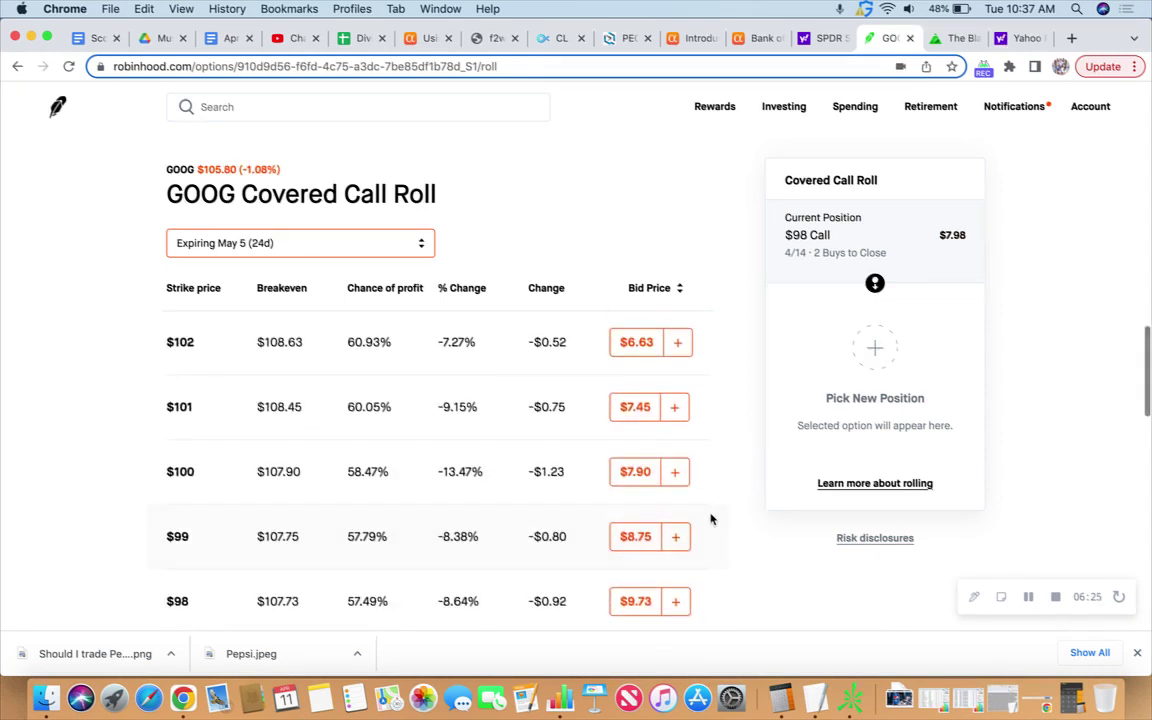
click(675, 537)
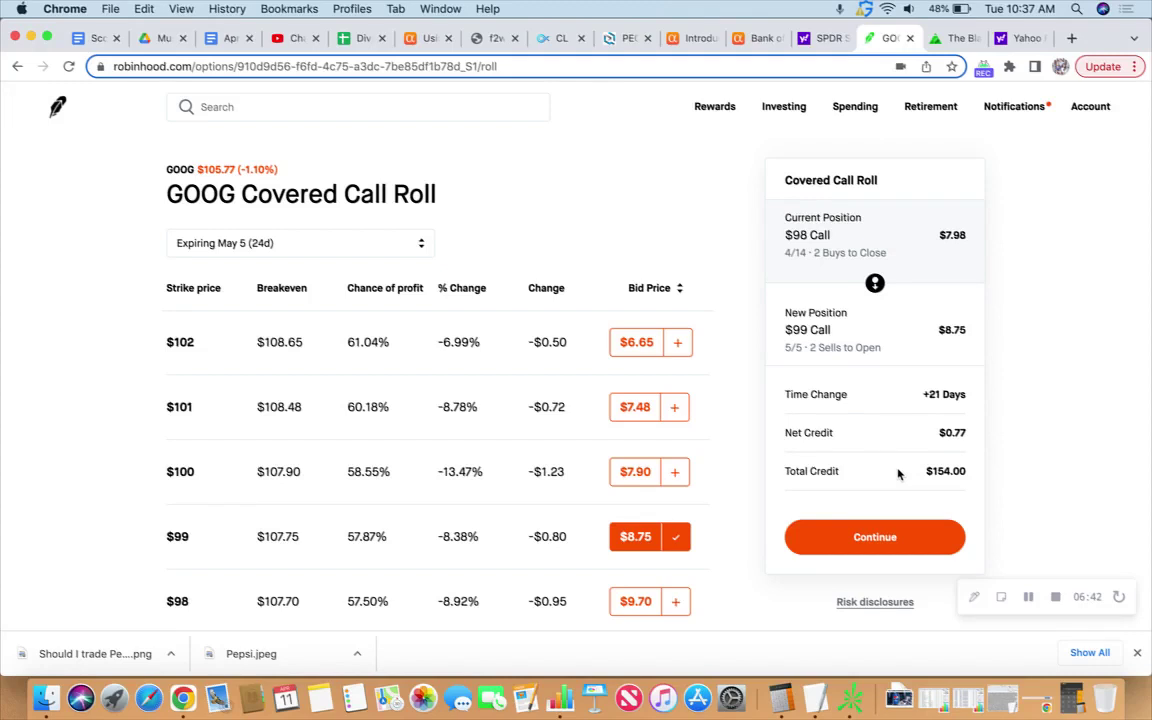
Step: Bring up the calculator, clear the previous result and multiply 9247 by 2
click(779, 697)
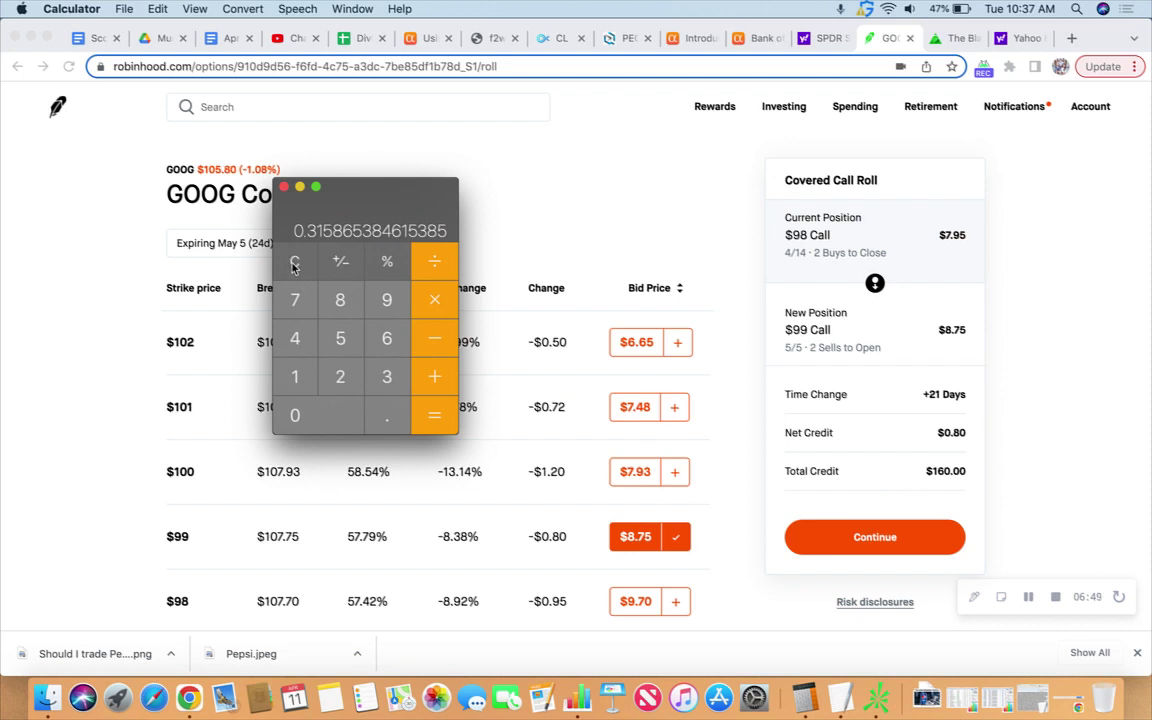
click(293, 262)
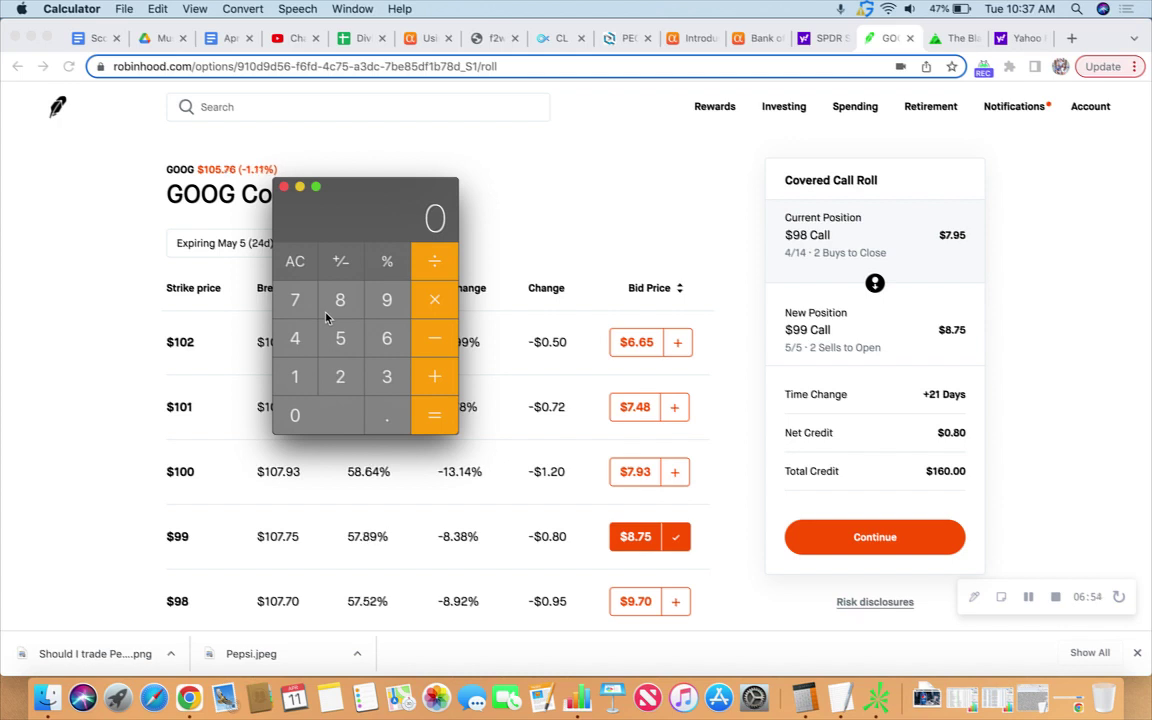
text(9247)
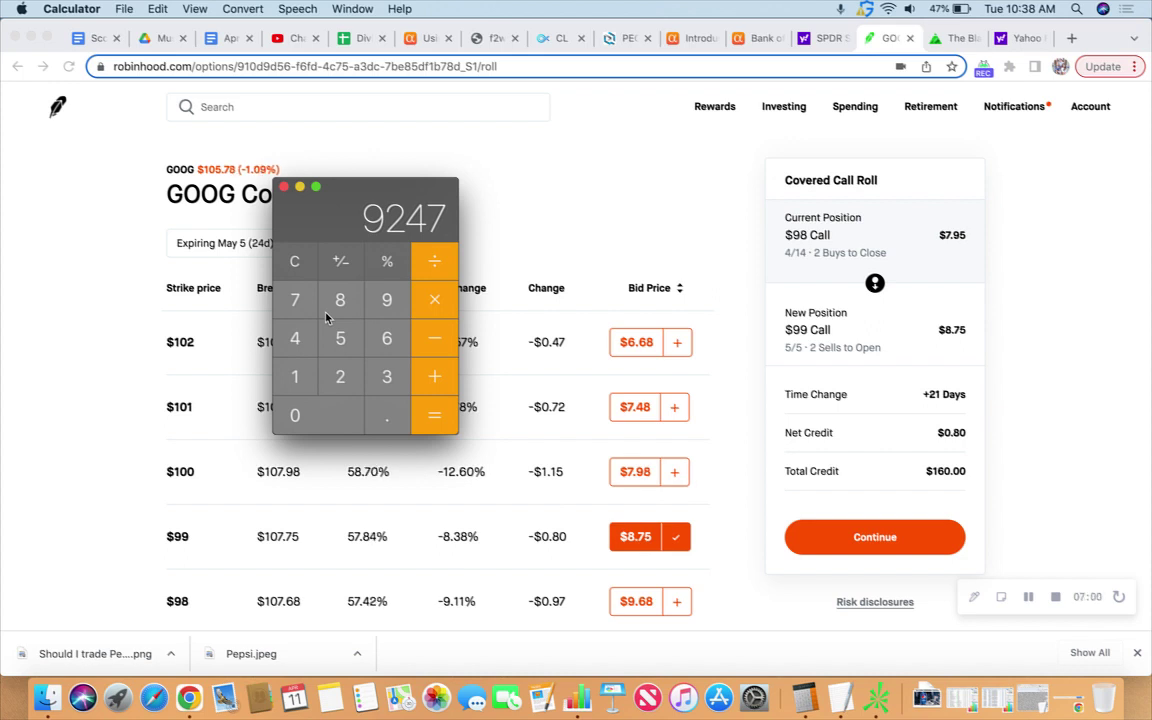
text(*2)
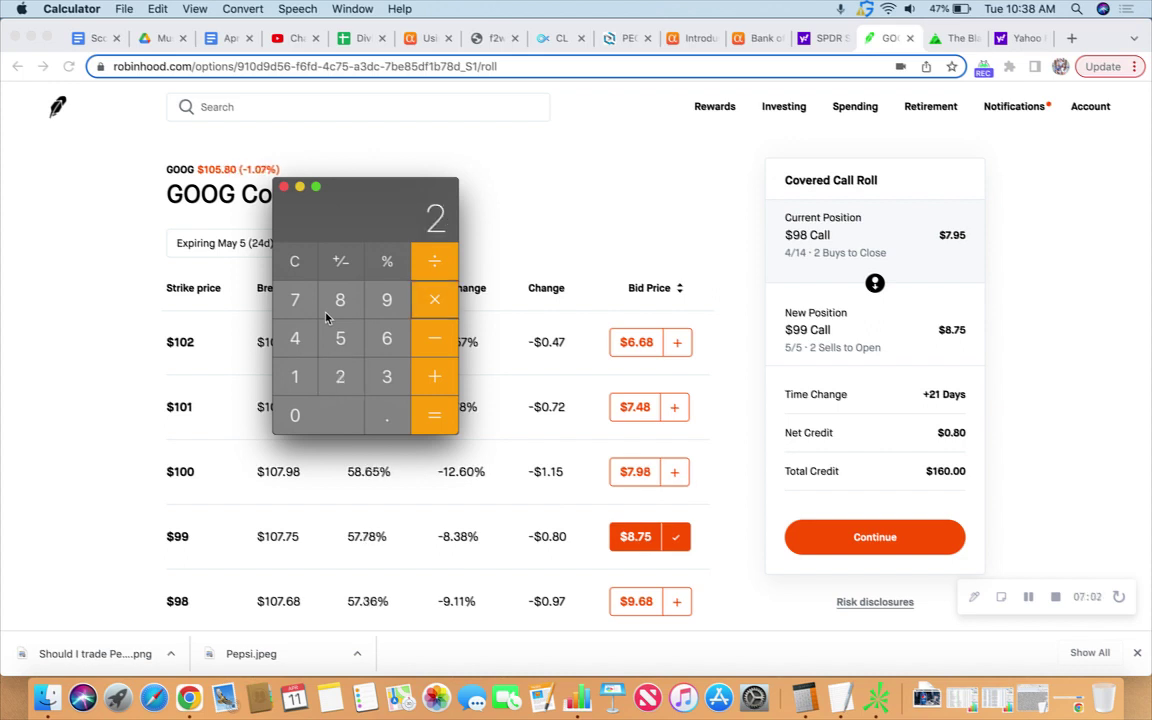
key(Return)
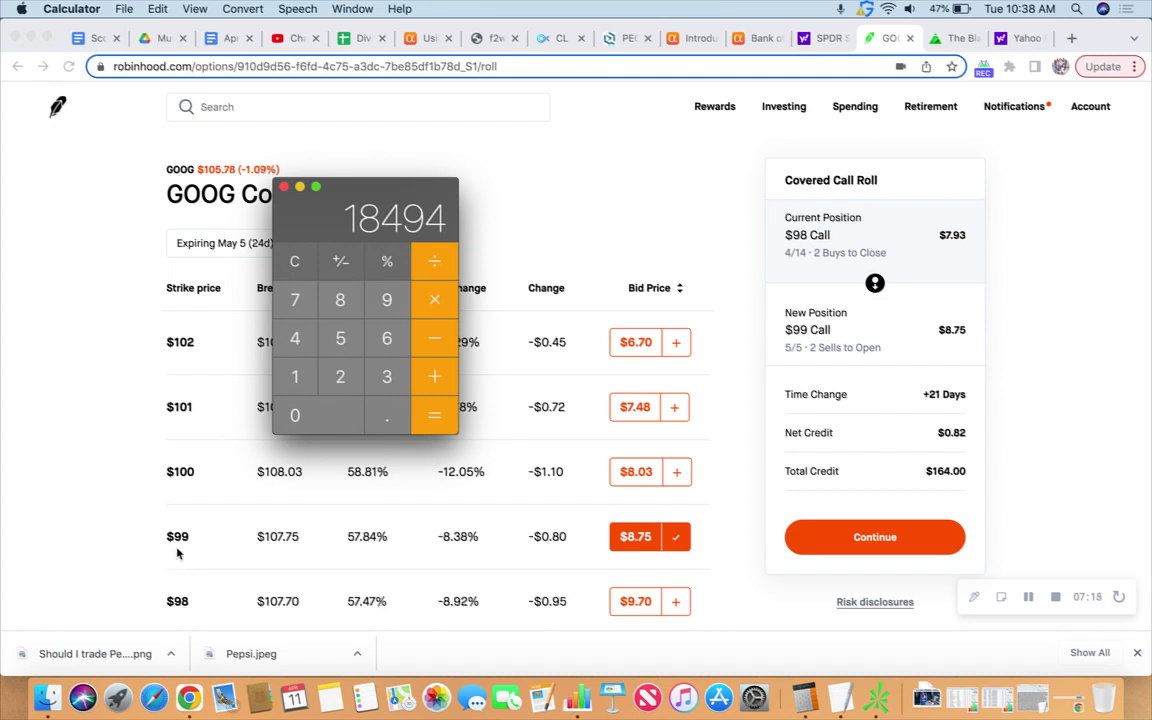
Step: Add 170 and 200 on the calculator, and divide the sum by 18494
click(300, 377)
text(7)
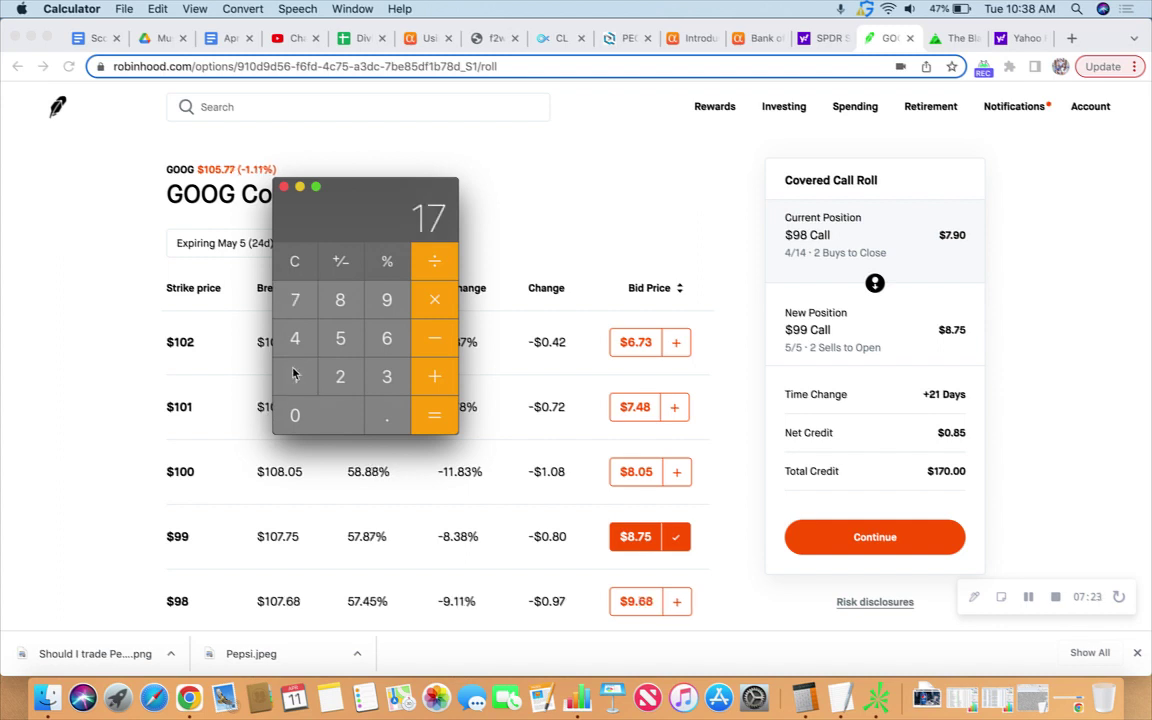
text(0-20)
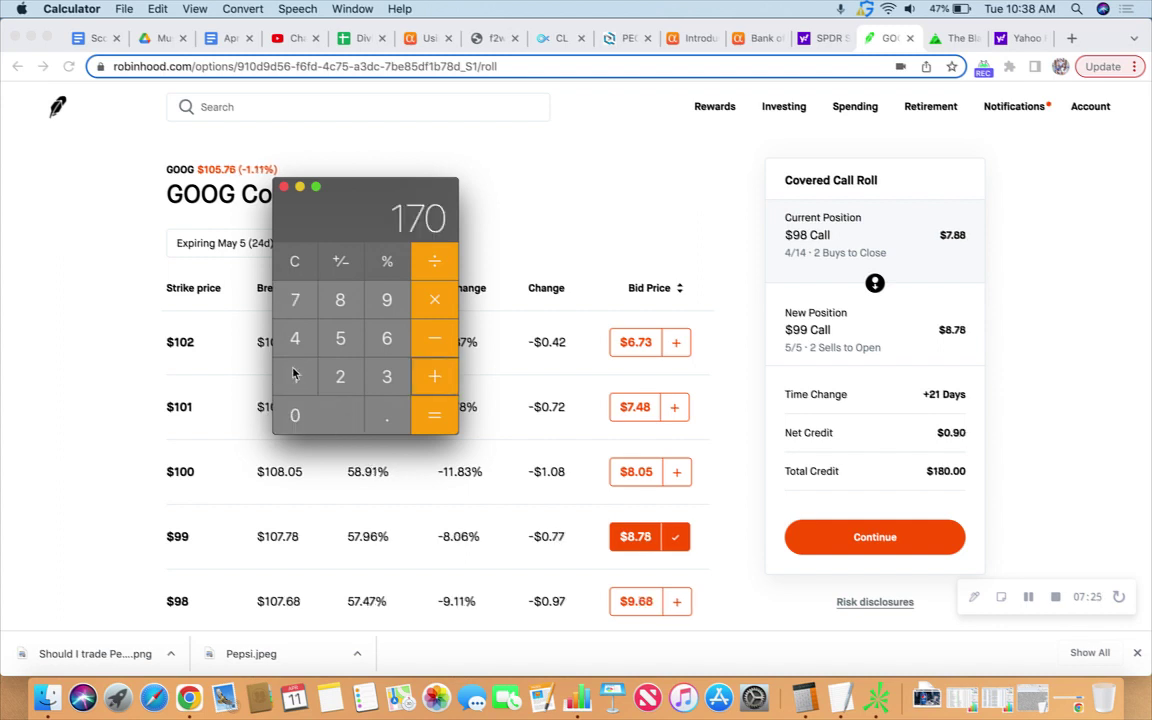
text(00)
key(Return)
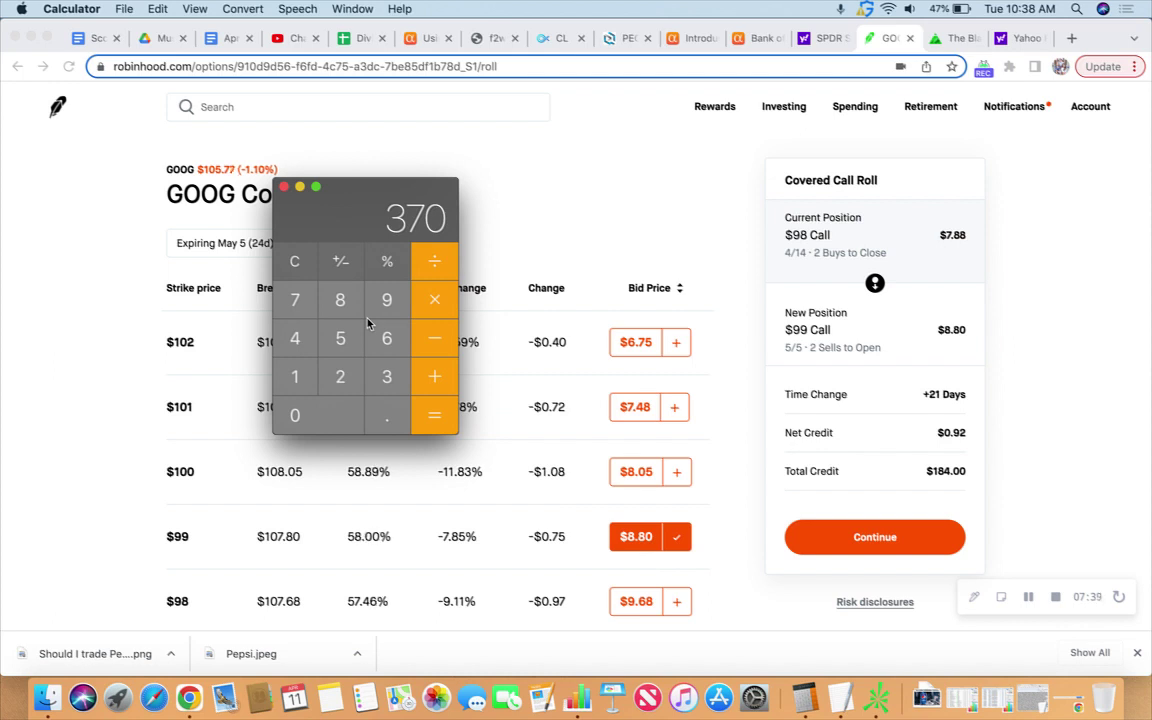
text(1)
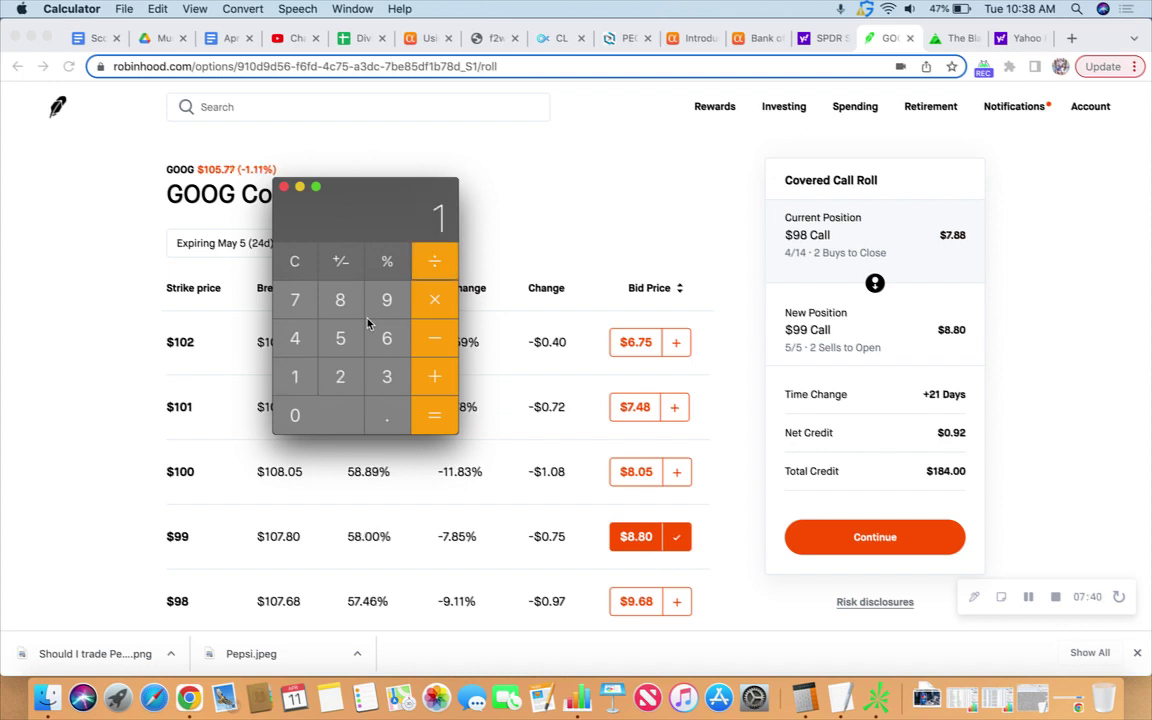
text(8494)
key(Return)
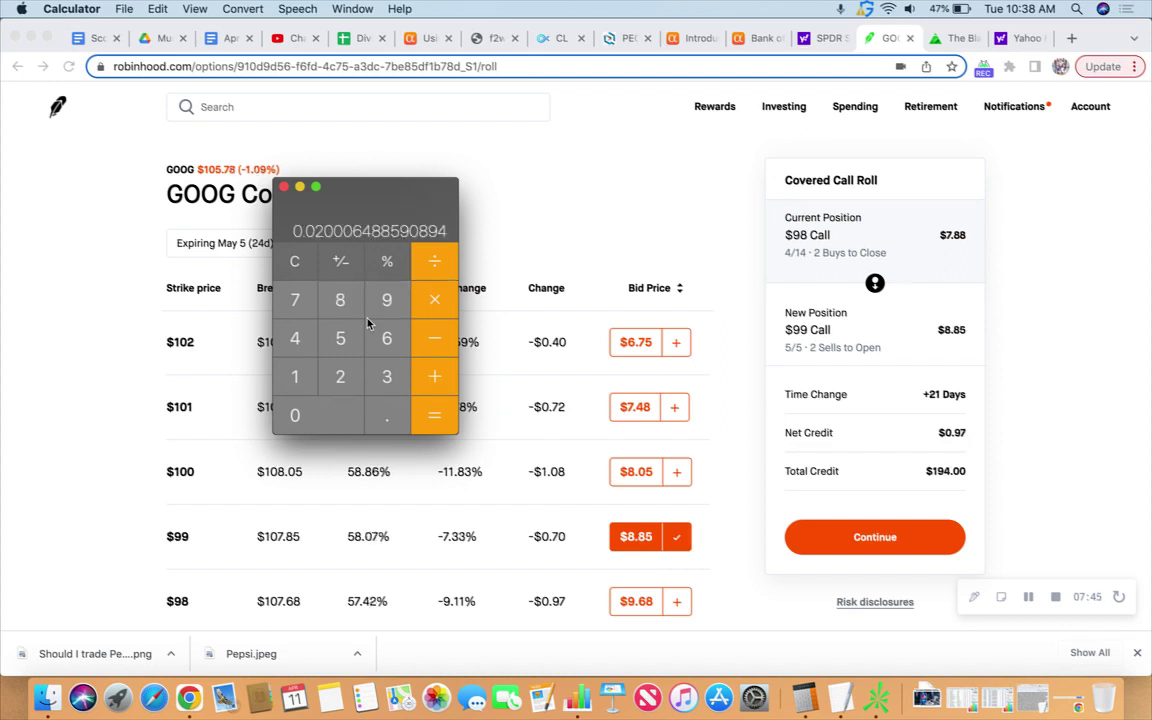
Step: Annualize the return by dividing it by 21 and multiplying by 365, and put the calculator away
click(433, 262)
text(21)
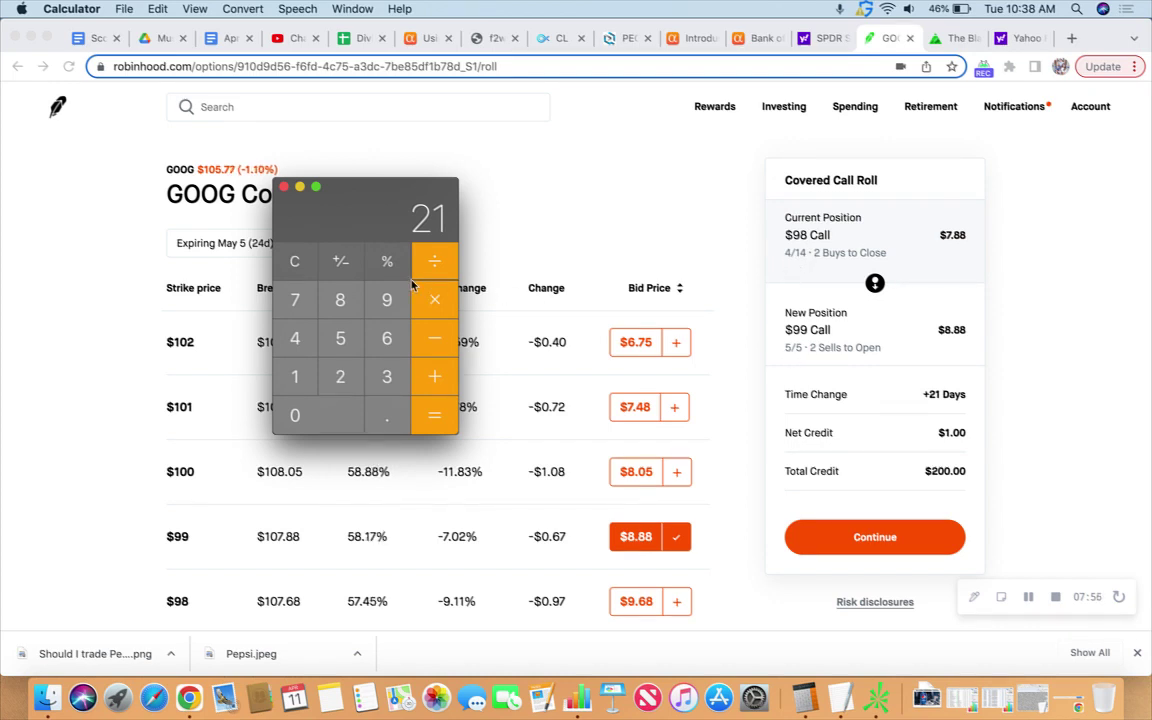
key(Return)
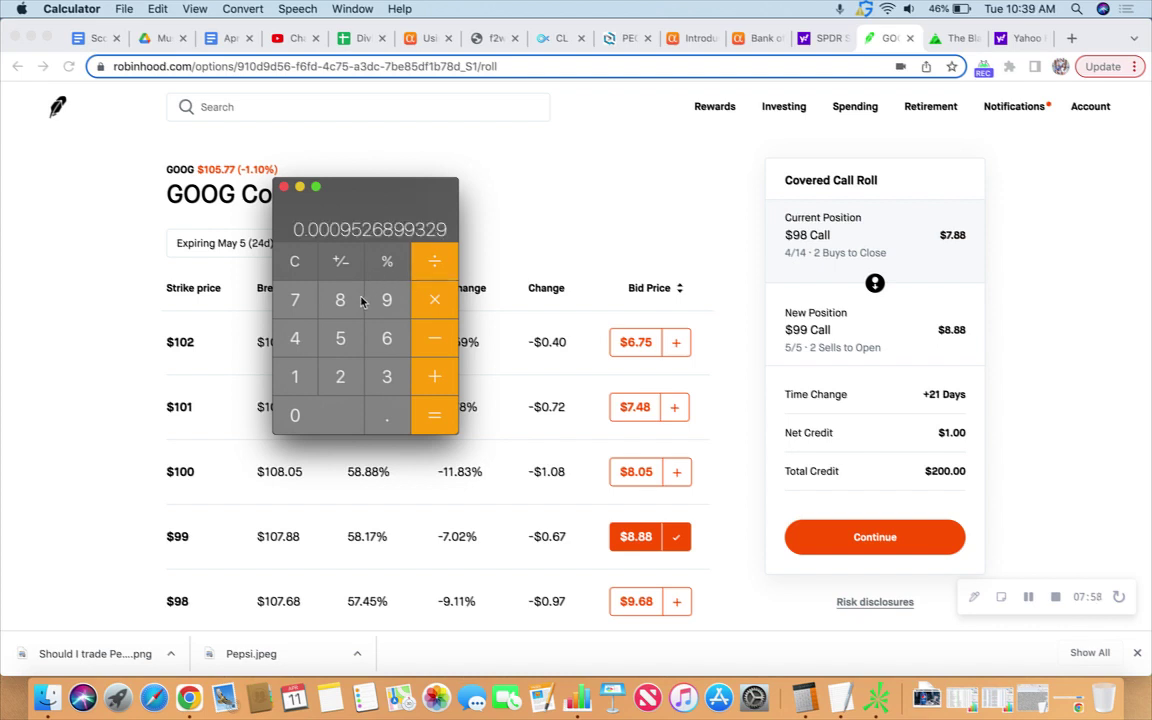
text(365)
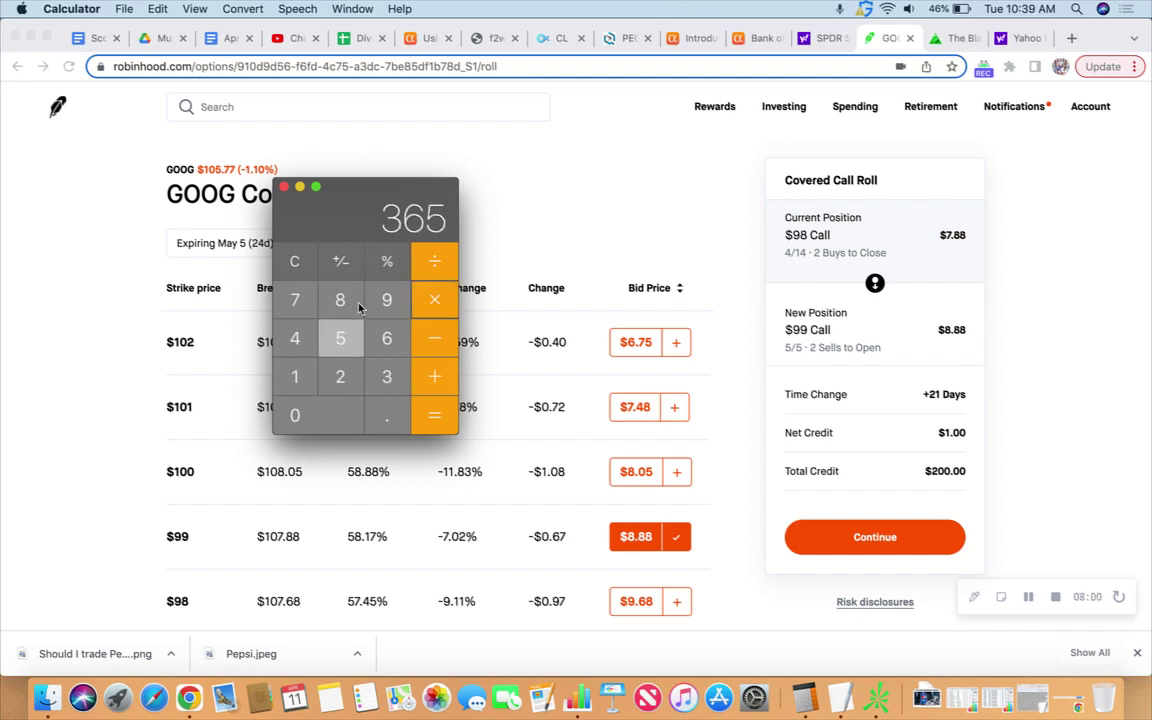
key(Return)
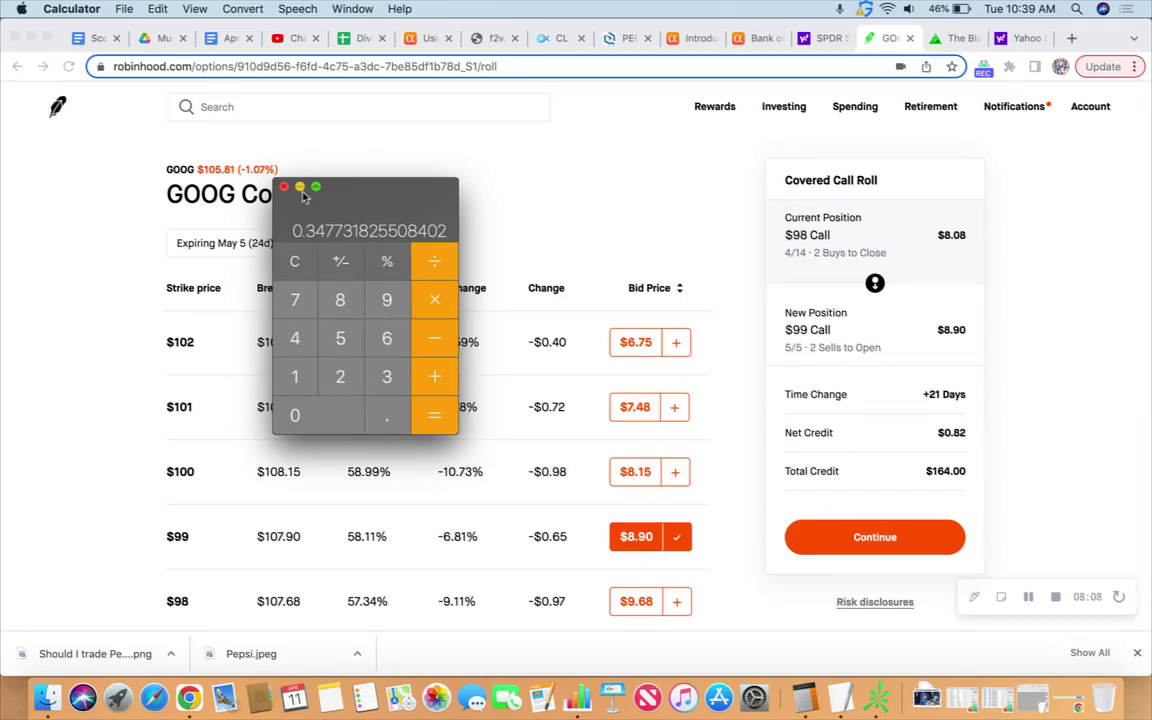
click(300, 187)
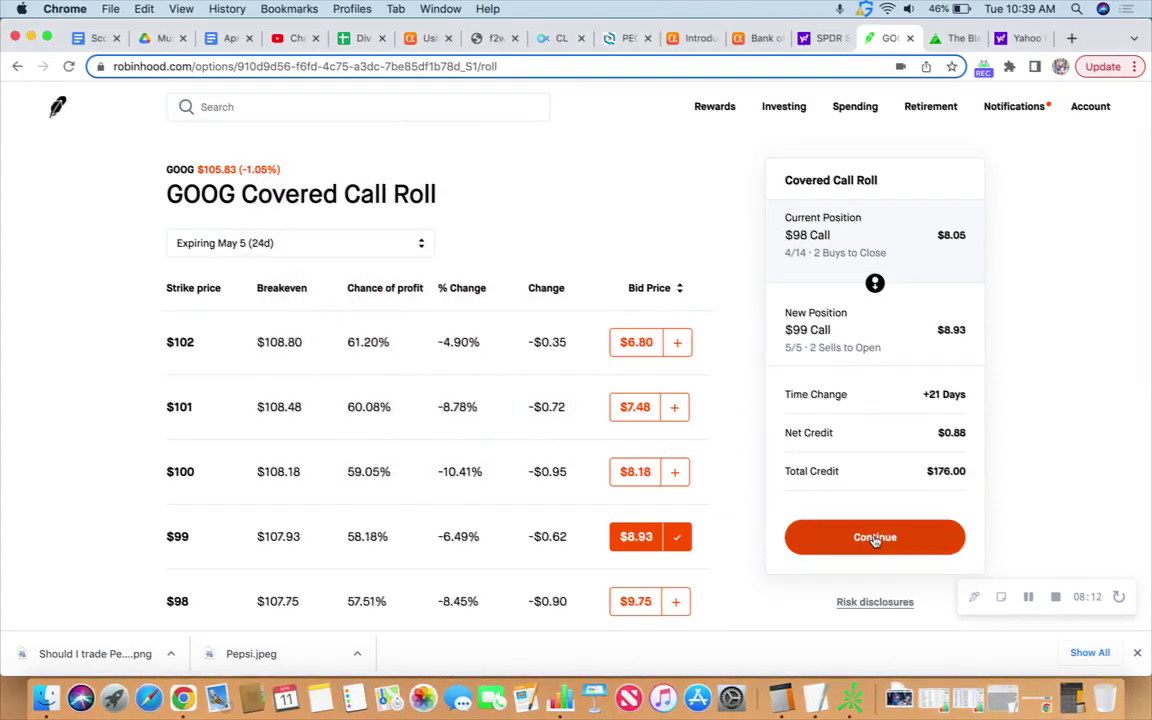
Step: Continue with the GOOG covered call roll and set its limit price to $1.01
click(875, 537)
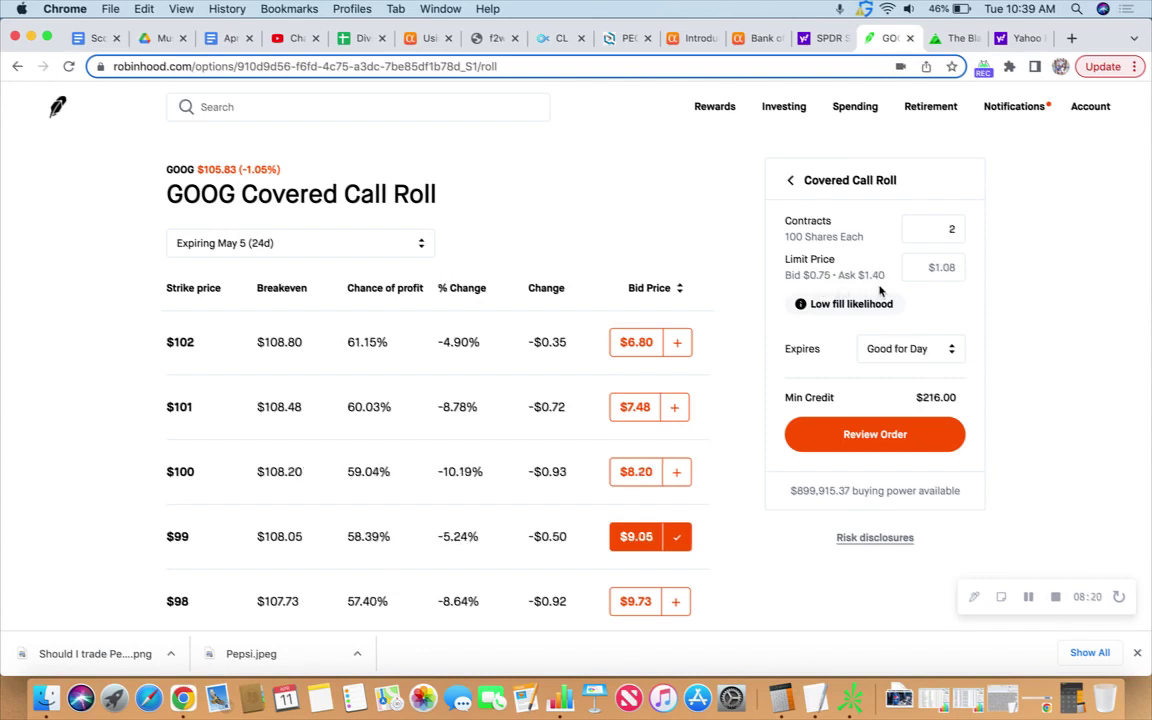
click(930, 268)
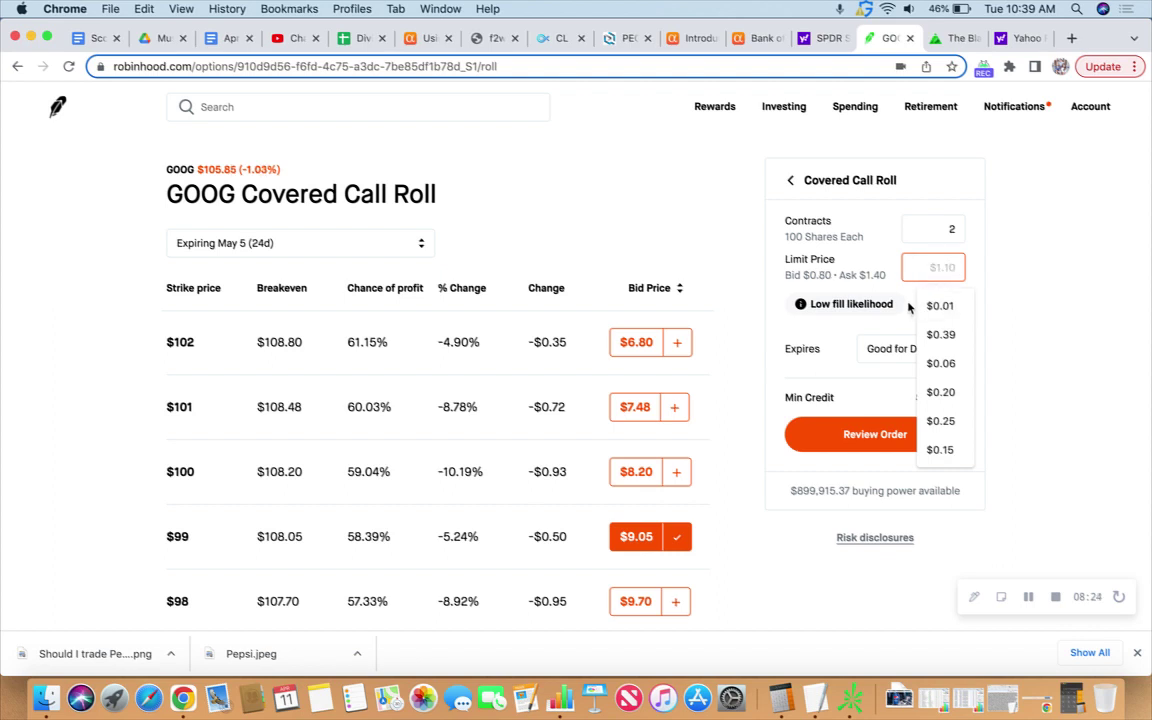
text(0.99)
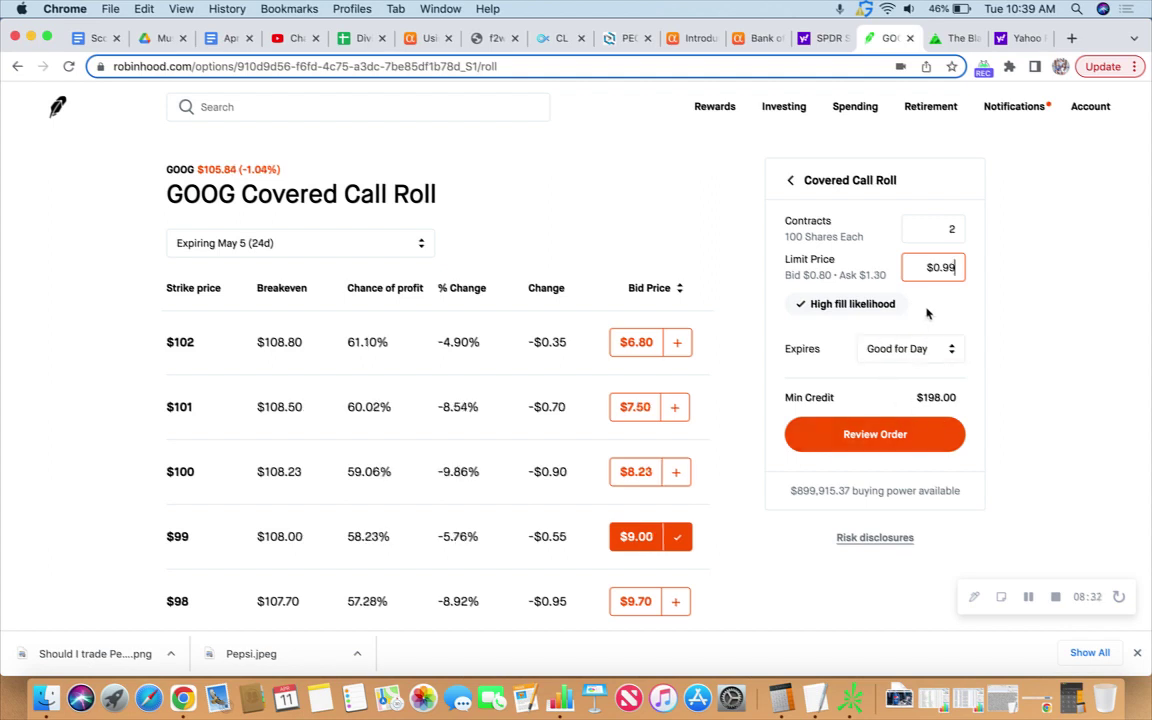
key(BackSpace)
key(BackSpace)
key(BackSpace)
key(BackSpace)
key(BackSpace)
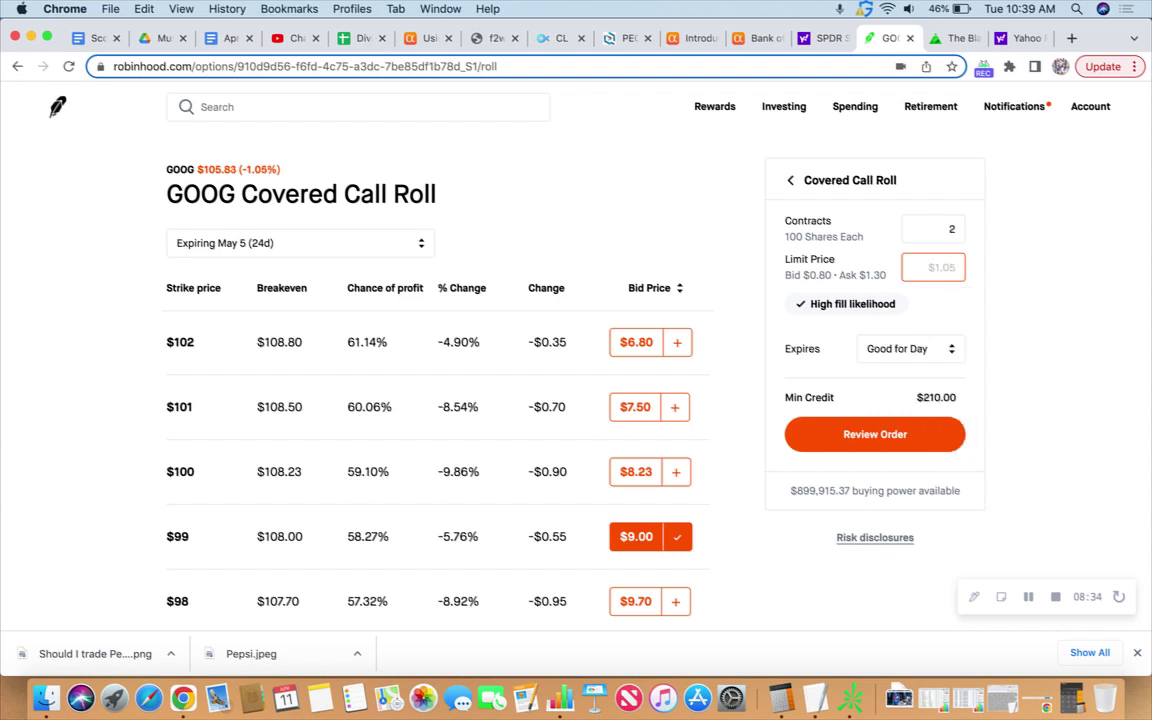
text(1.05)
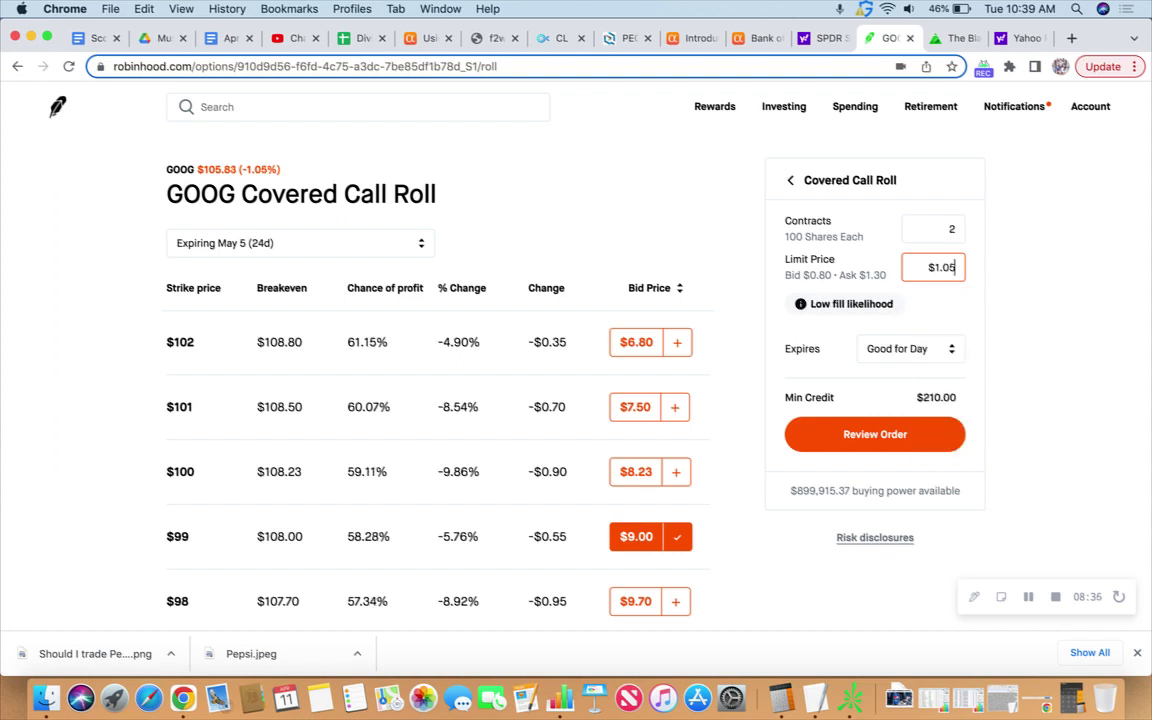
key(BackSpace)
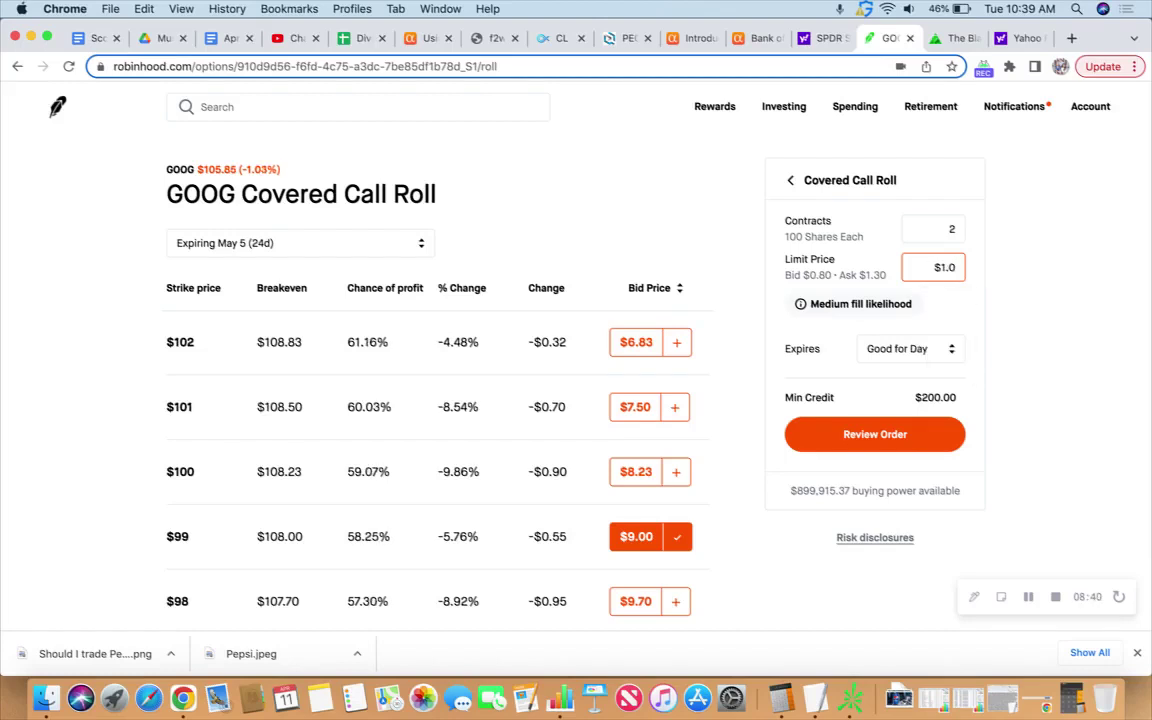
text(1)
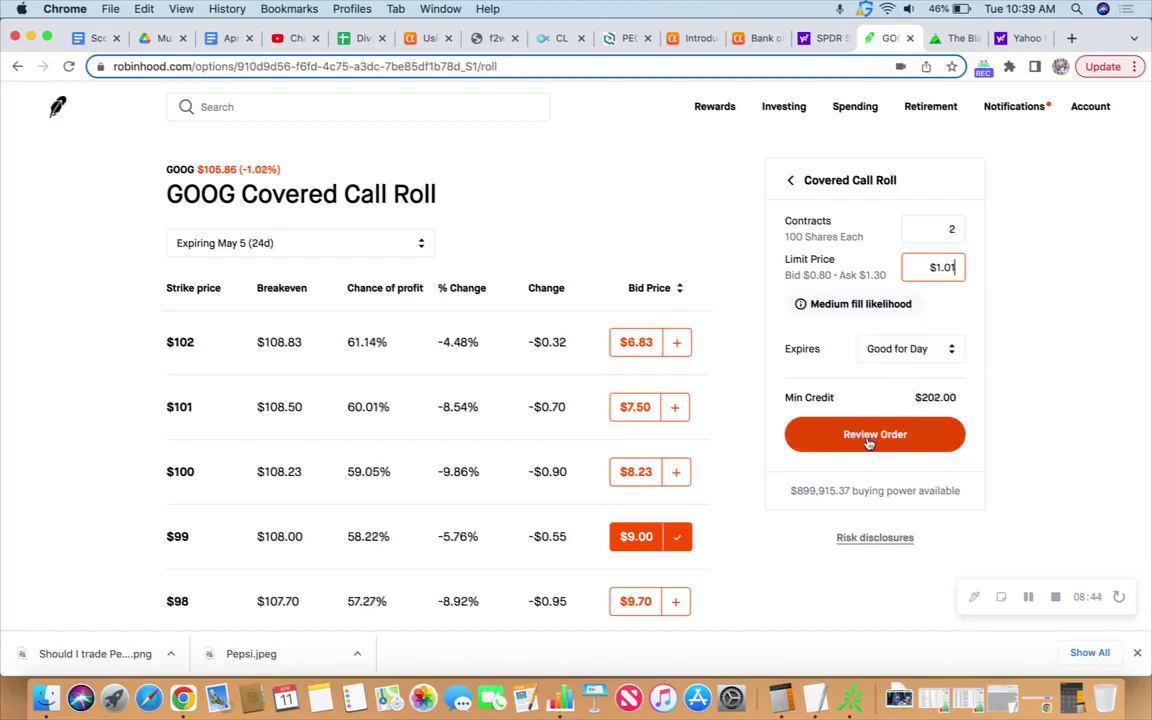
Step: Review and submit the GOOG roll order, and close the order summary
click(869, 437)
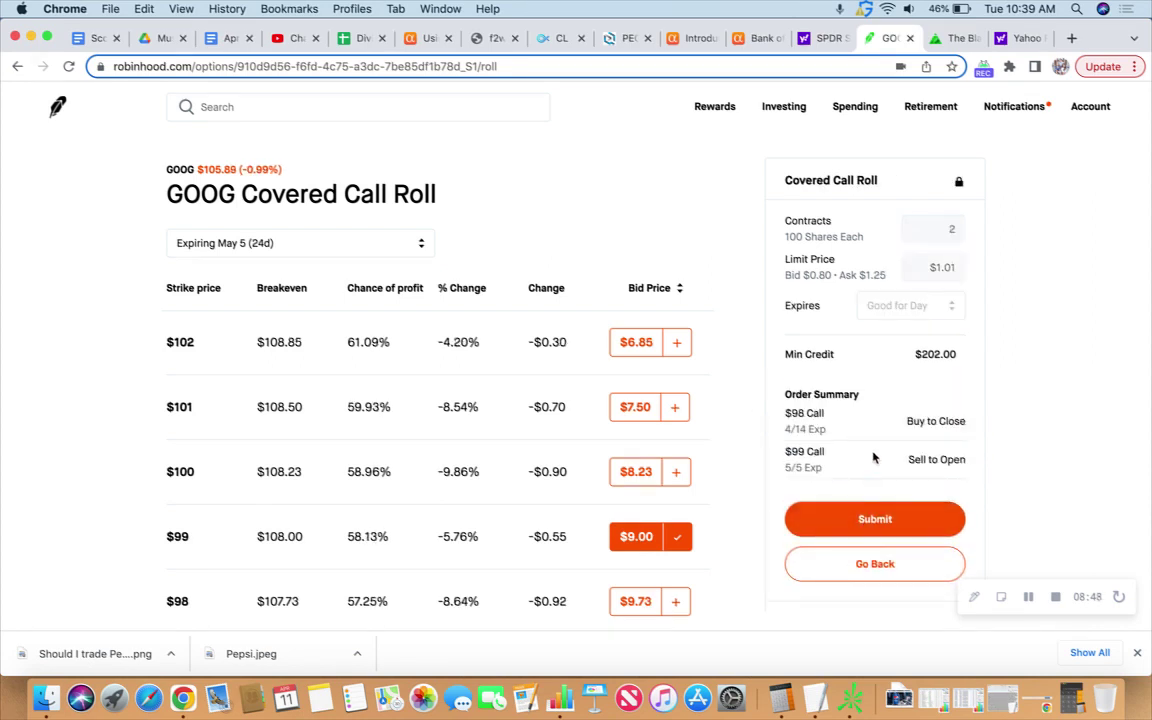
click(867, 517)
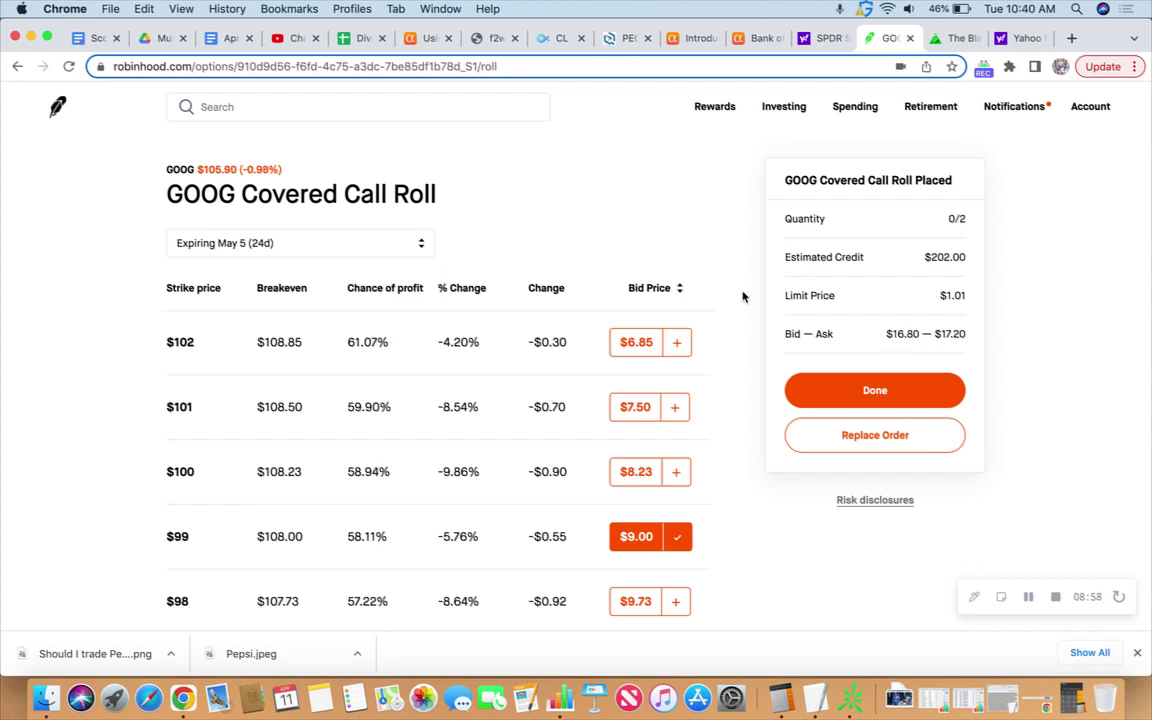
click(846, 394)
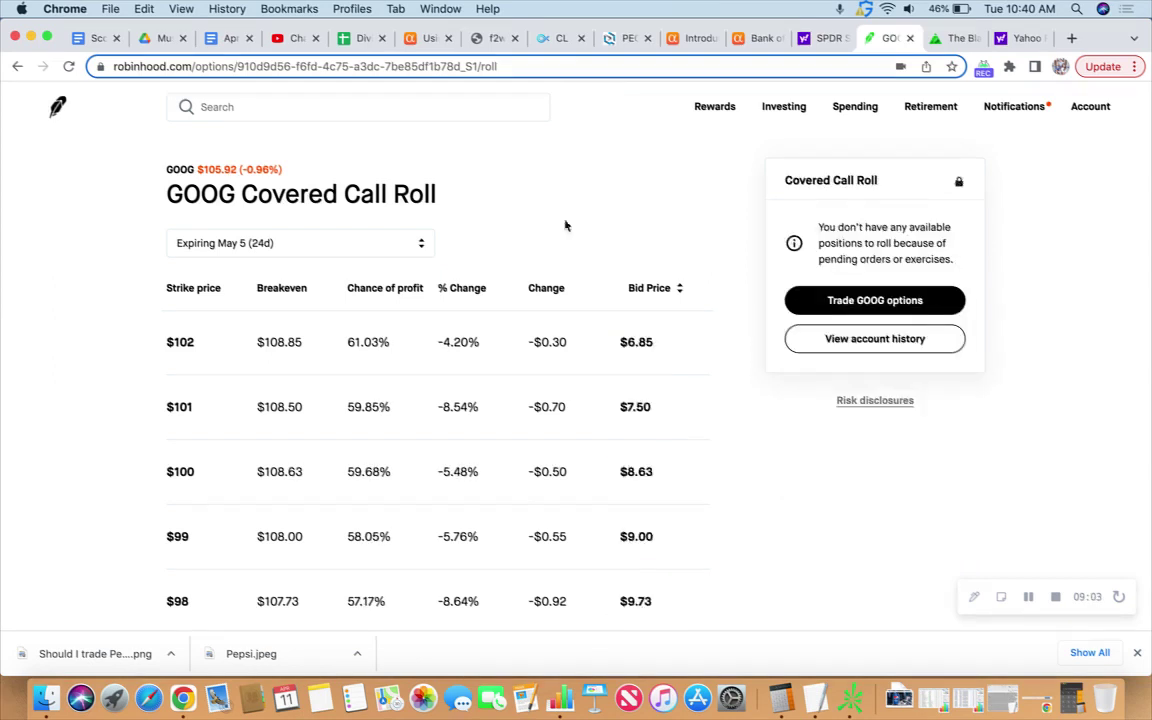
Step: Return to the portfolio overview, look through the option positions held, and open the KO $62 call
click(58, 108)
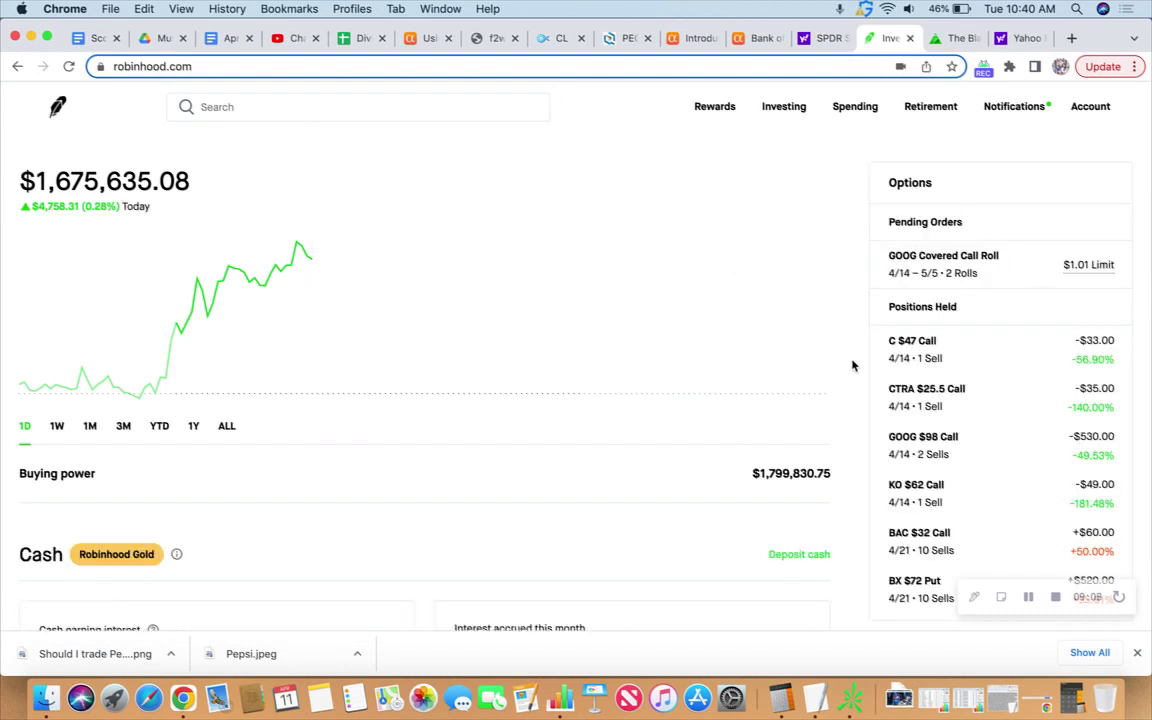
scroll(1005, 375, down, 2)
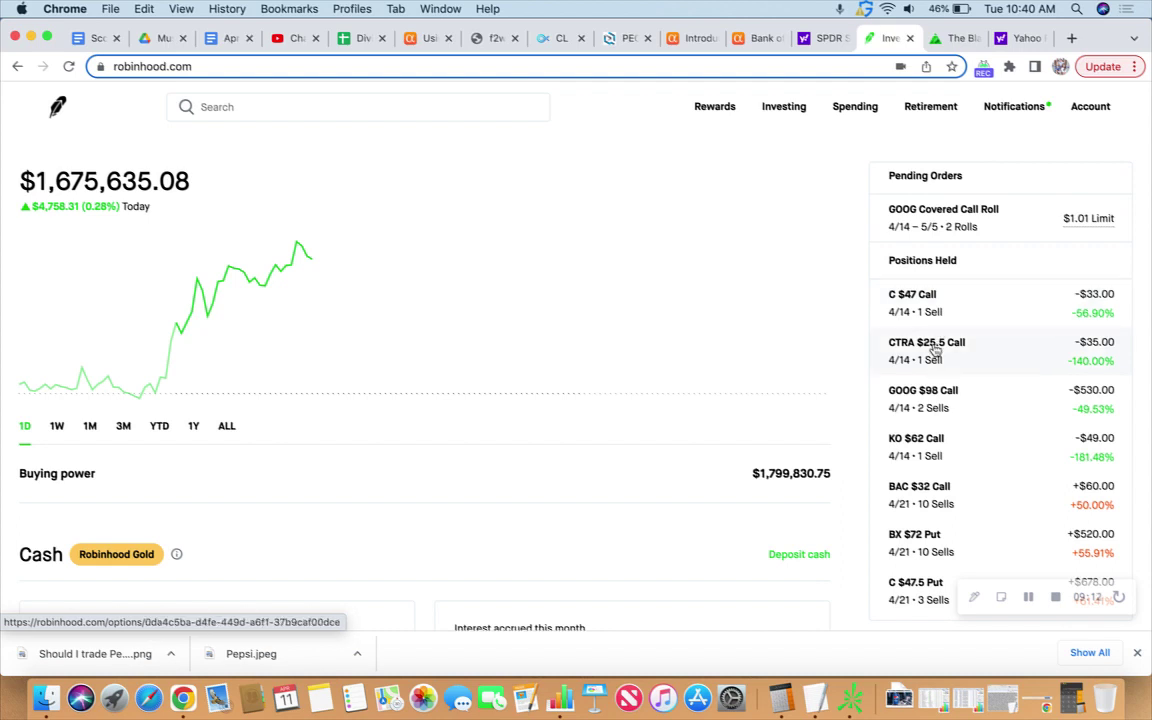
scroll(1000, 356, down, 3)
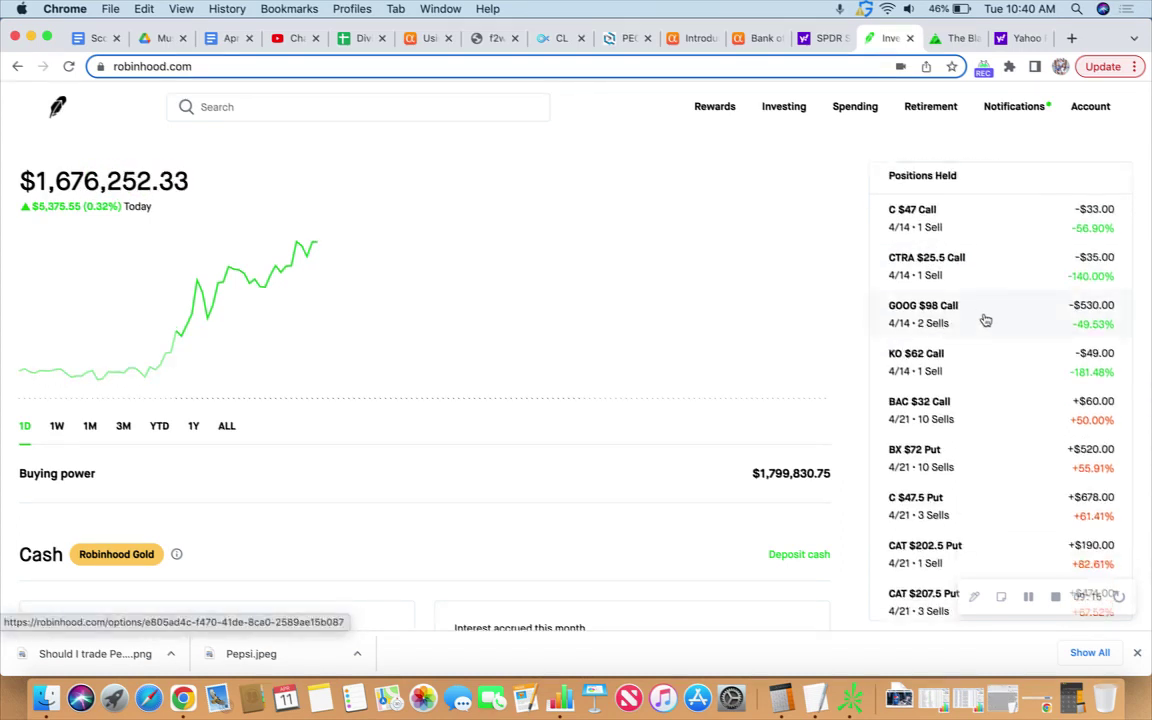
scroll(987, 319, down, 2)
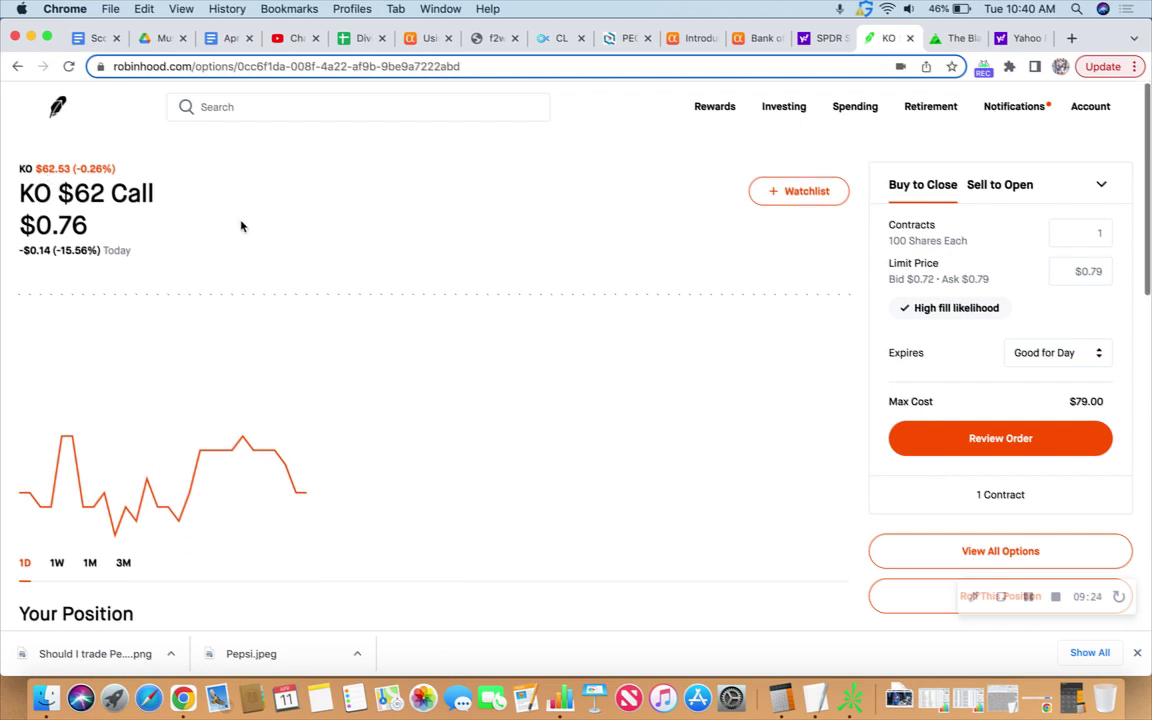
Step: Open the Coca-Cola stock page and check the average cost of the shares against the current price
scroll(241, 226, down, 1)
click(85, 161)
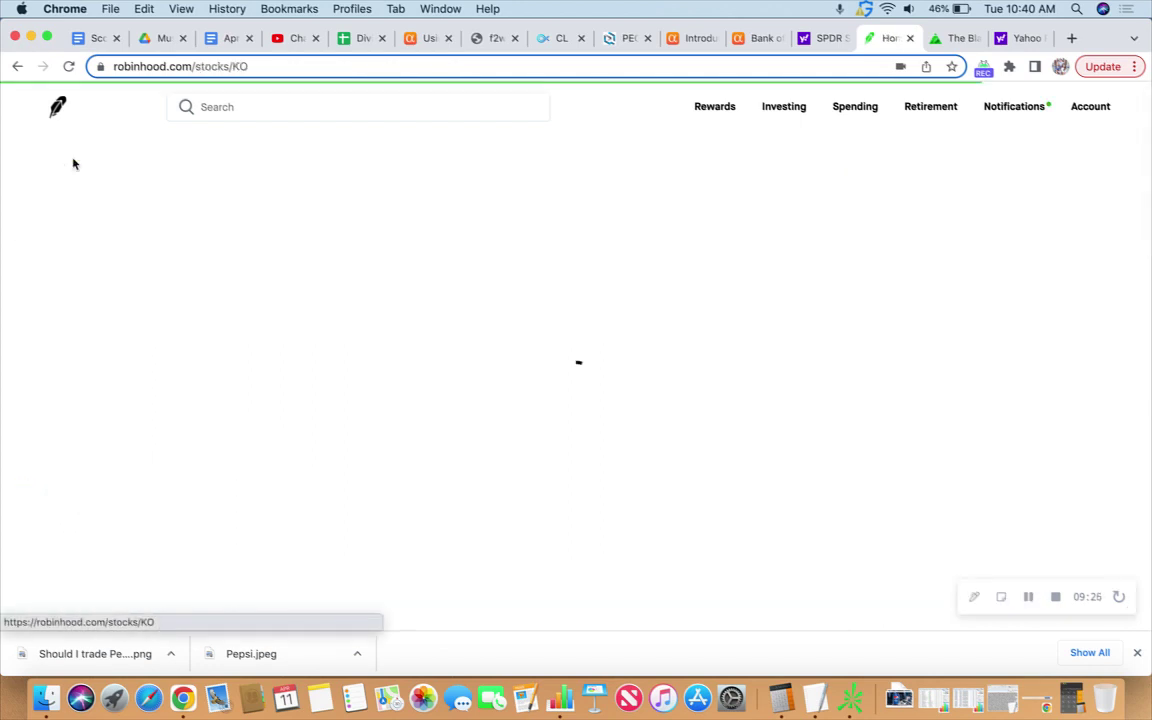
scroll(442, 392, down, 5)
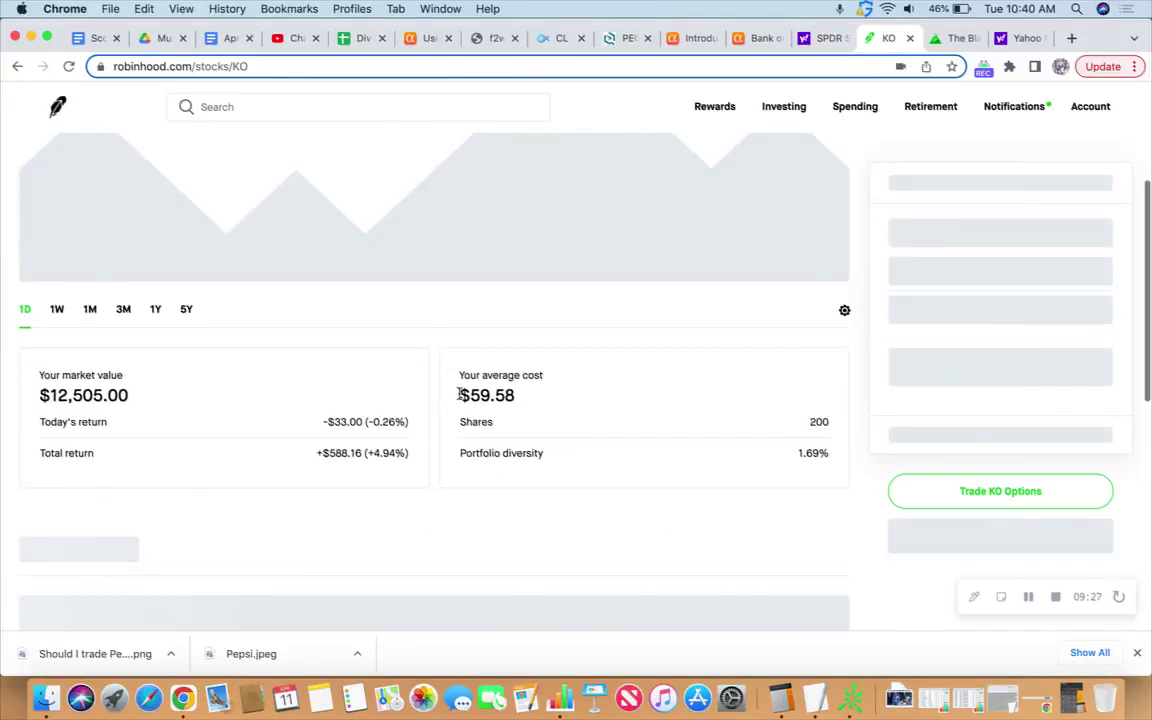
drag(459, 394, 515, 396)
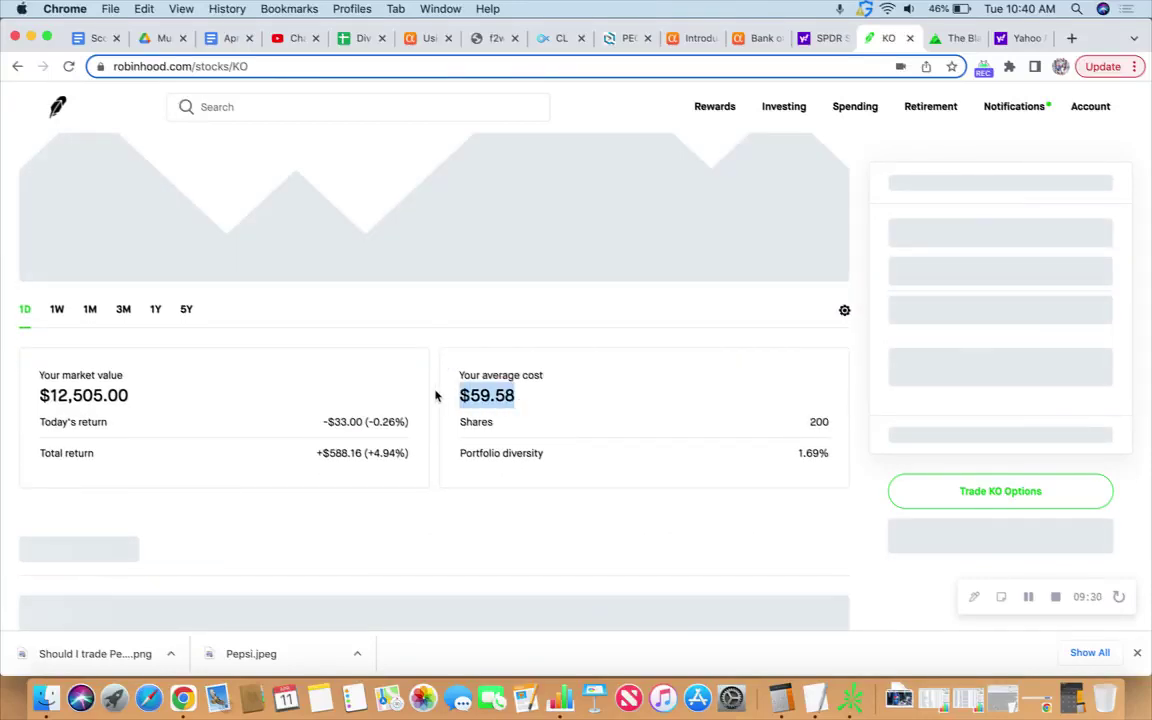
scroll(432, 396, up, 5)
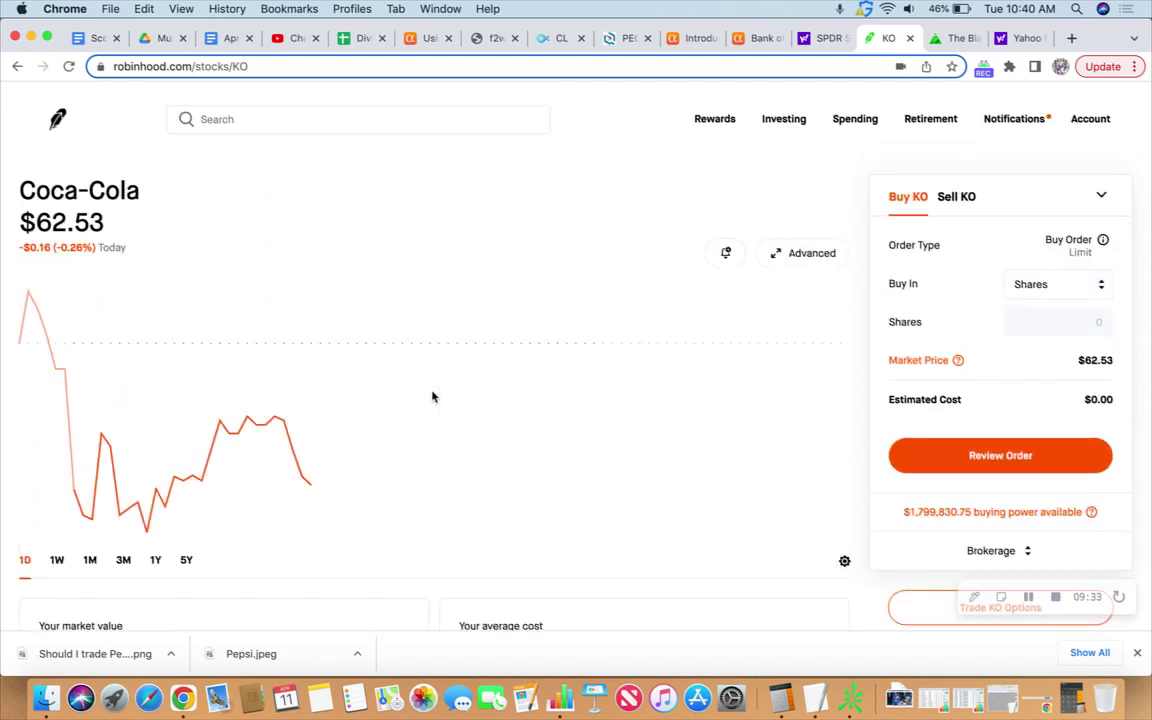
Step: Go back to the portfolio overview, look through the remaining option positions, and open the BX $72 put
click(57, 106)
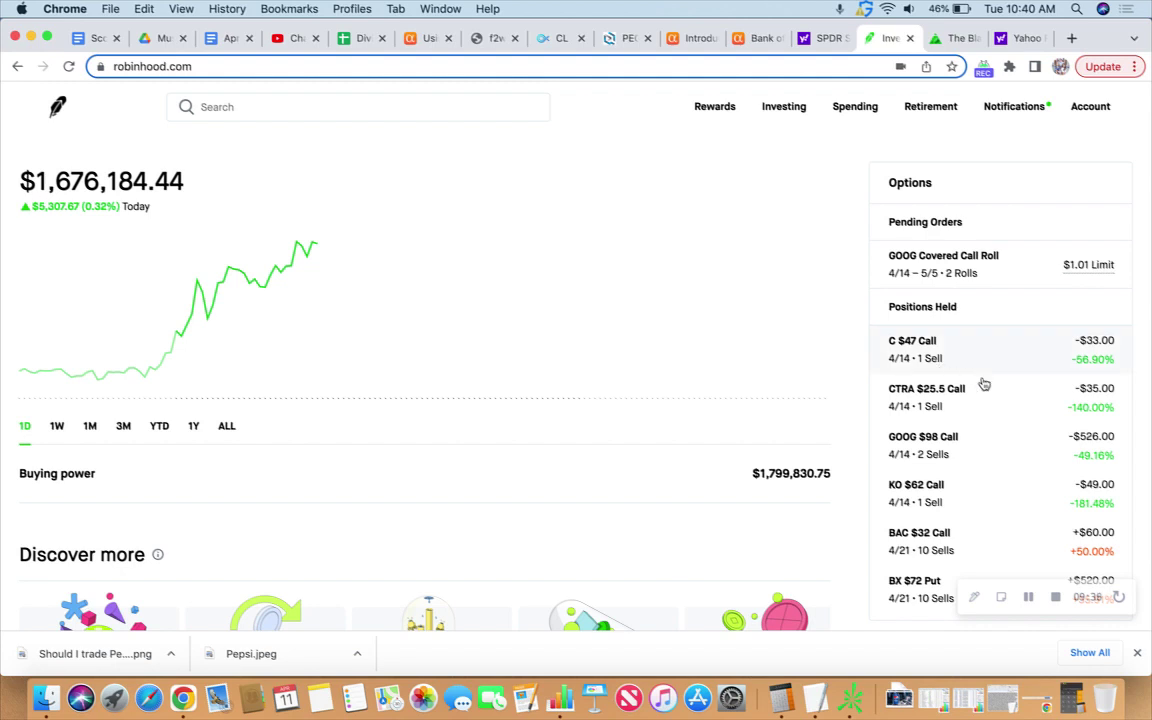
scroll(983, 383, down, 1)
scroll(983, 383, down, 4)
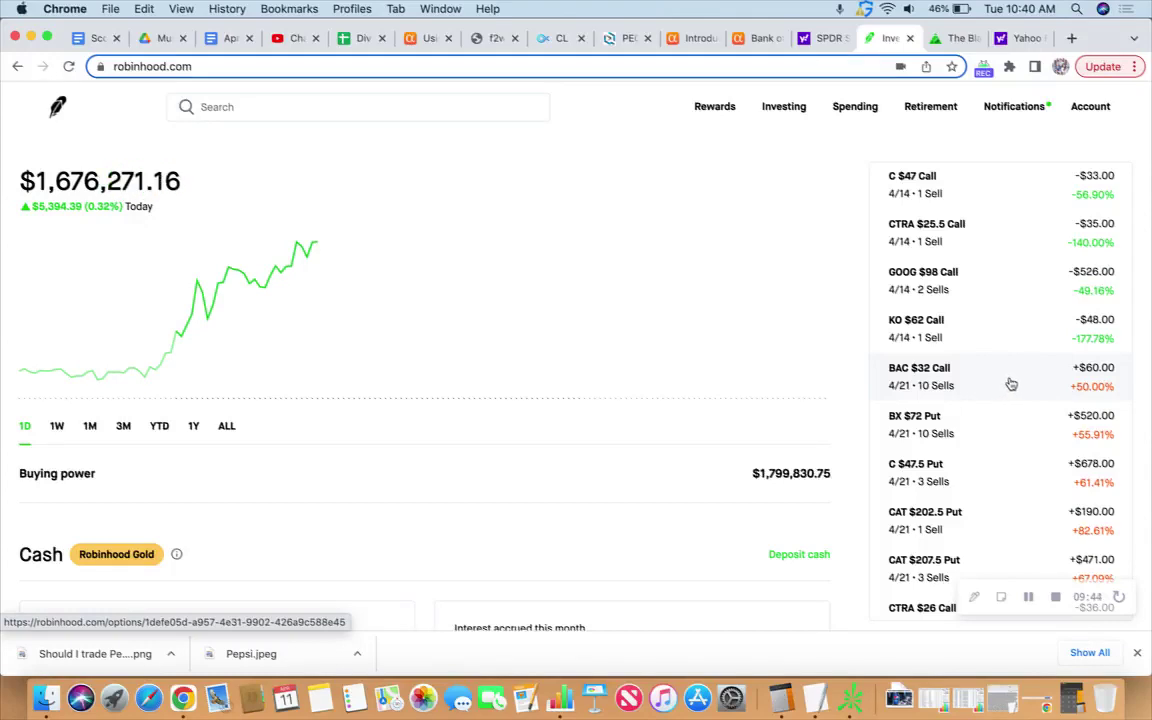
scroll(995, 386, down, 3)
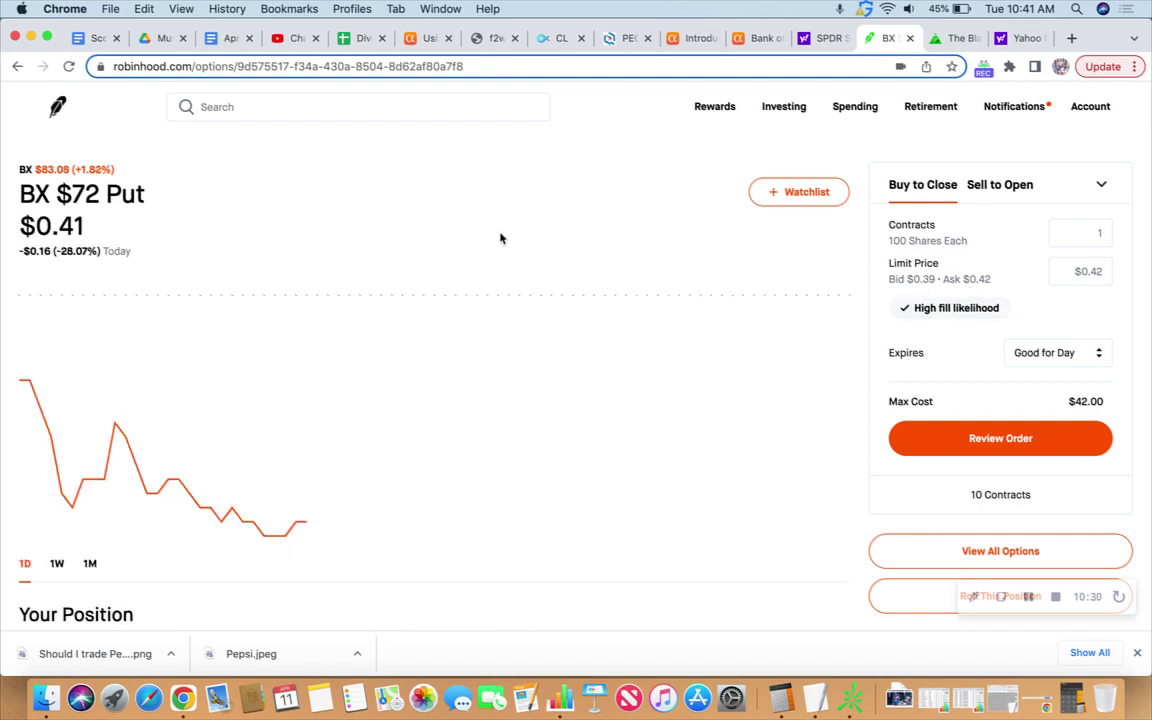
Step: Examine the BX $72 put's position details, sale history and expiration date, and check the calendar
scroll(386, 357, down, 5)
scroll(386, 360, down, 4)
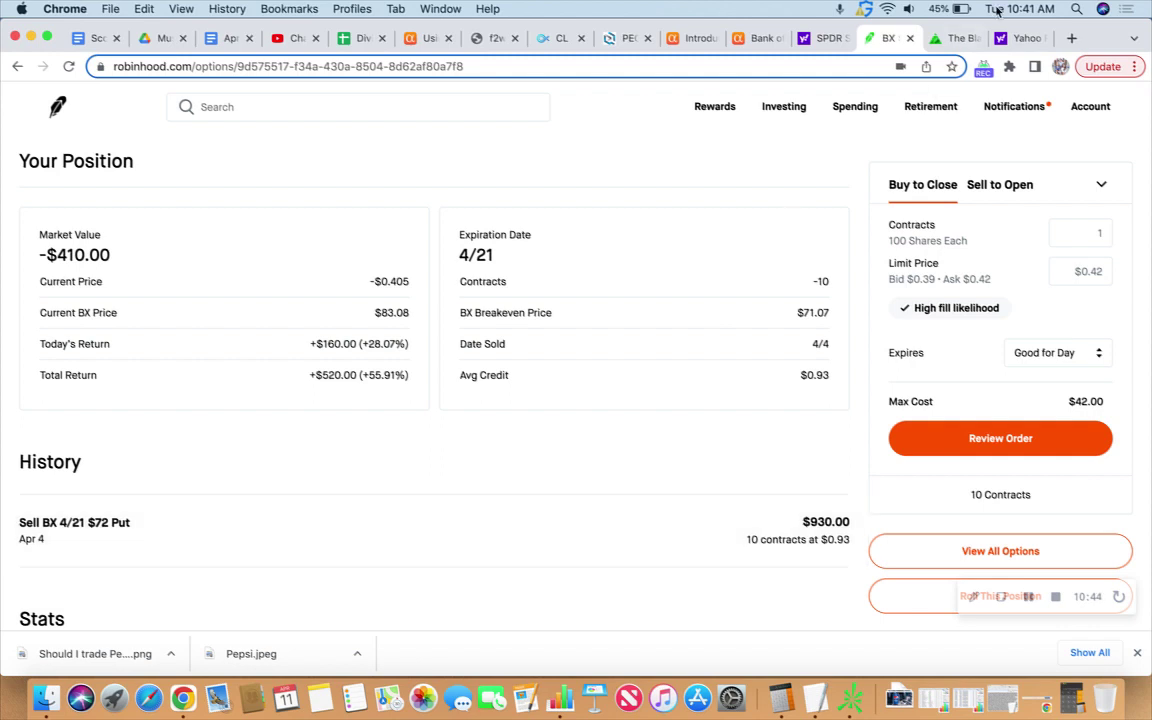
click(997, 10)
click(780, 170)
scroll(435, 412, up, 5)
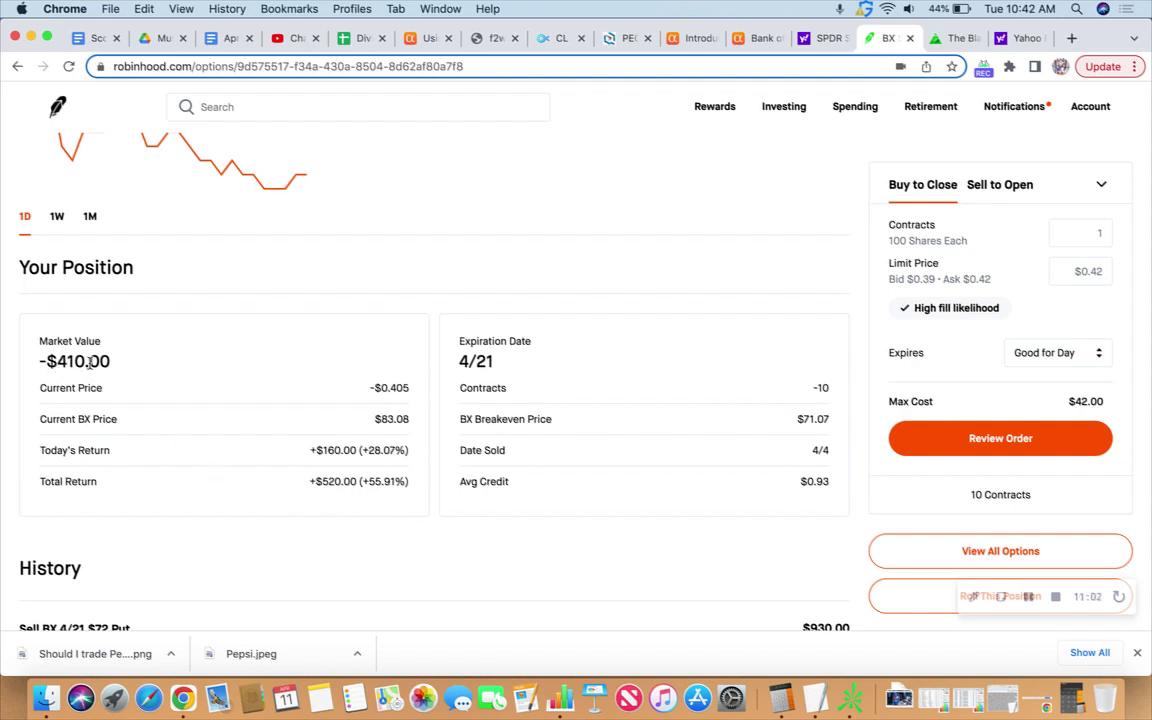
scroll(437, 338, down, 1)
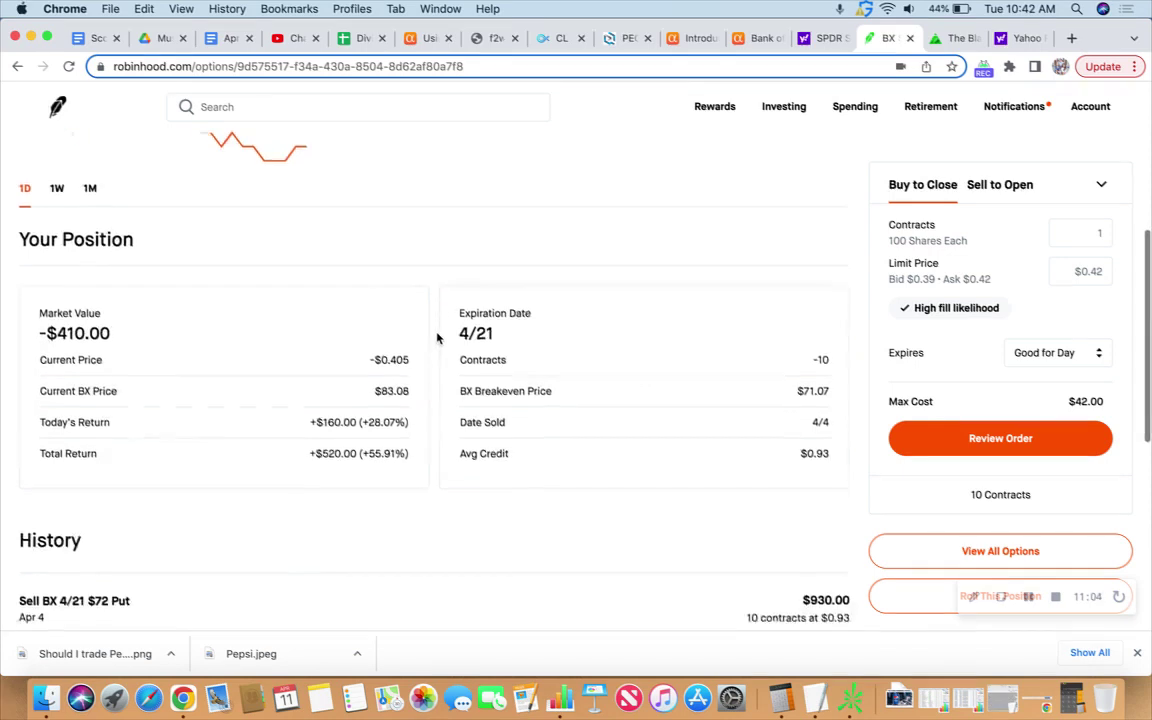
scroll(437, 338, up, 3)
scroll(437, 338, up, 4)
scroll(437, 338, up, 1)
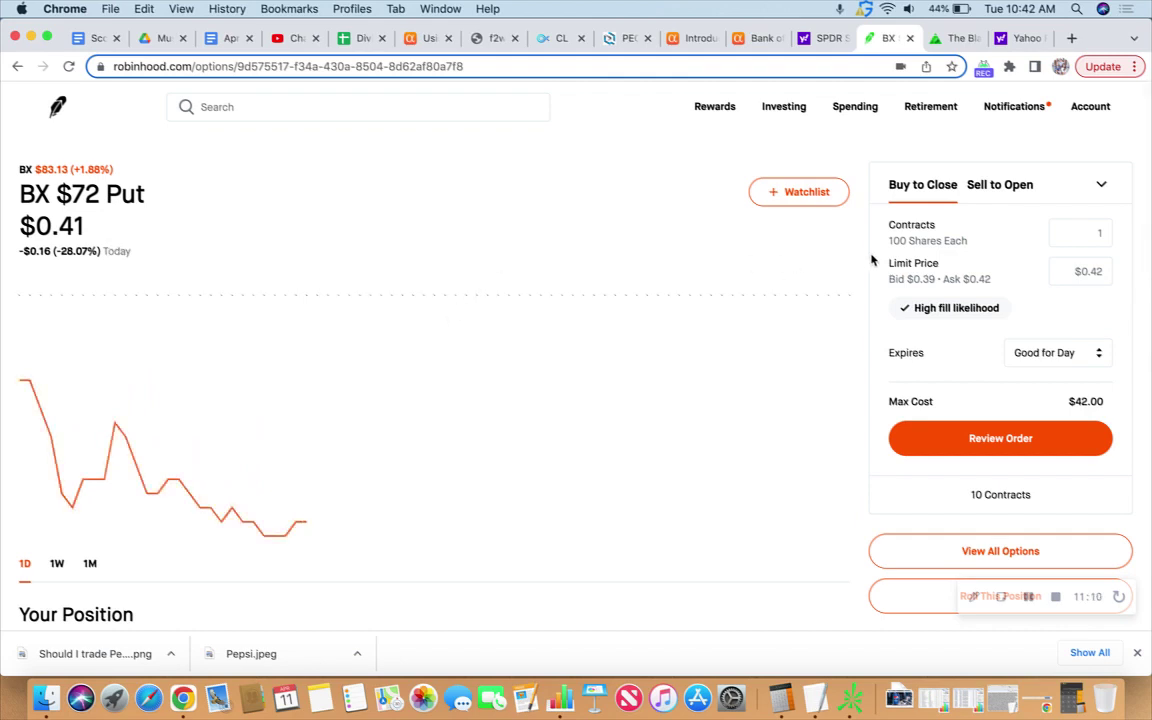
Step: Prepare a buy-to-close order for 10 BX $72 put contracts at a $0.40 limit price and bring up its review
click(1085, 273)
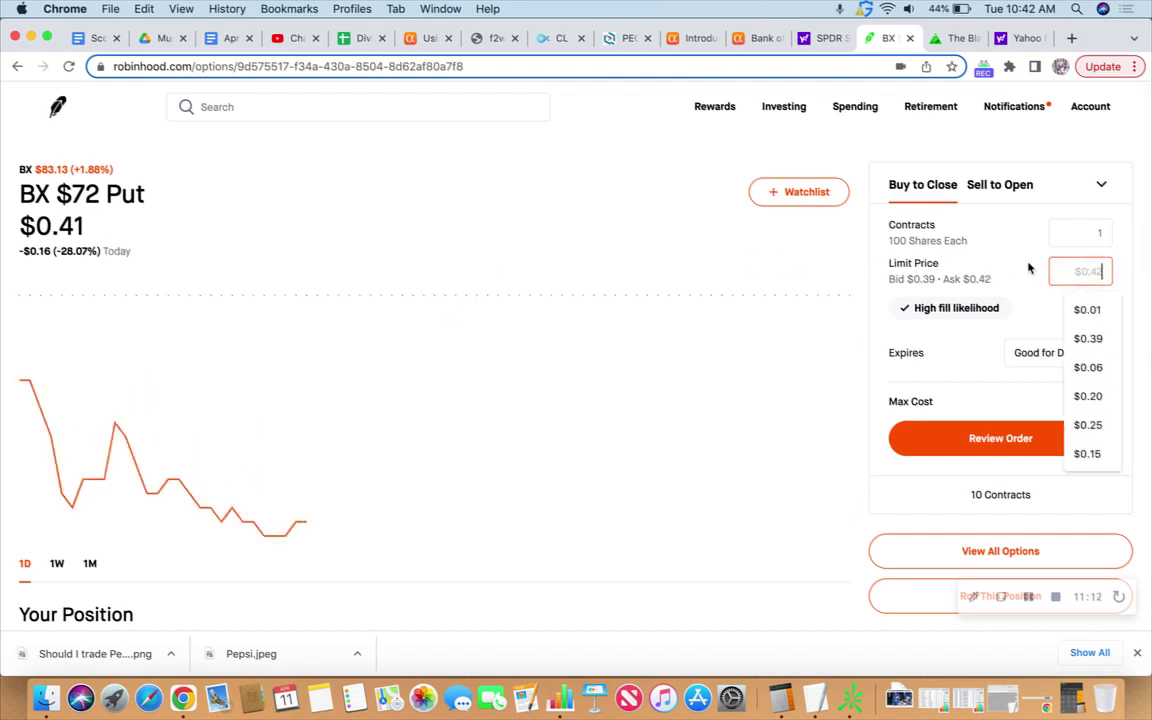
text(0.40)
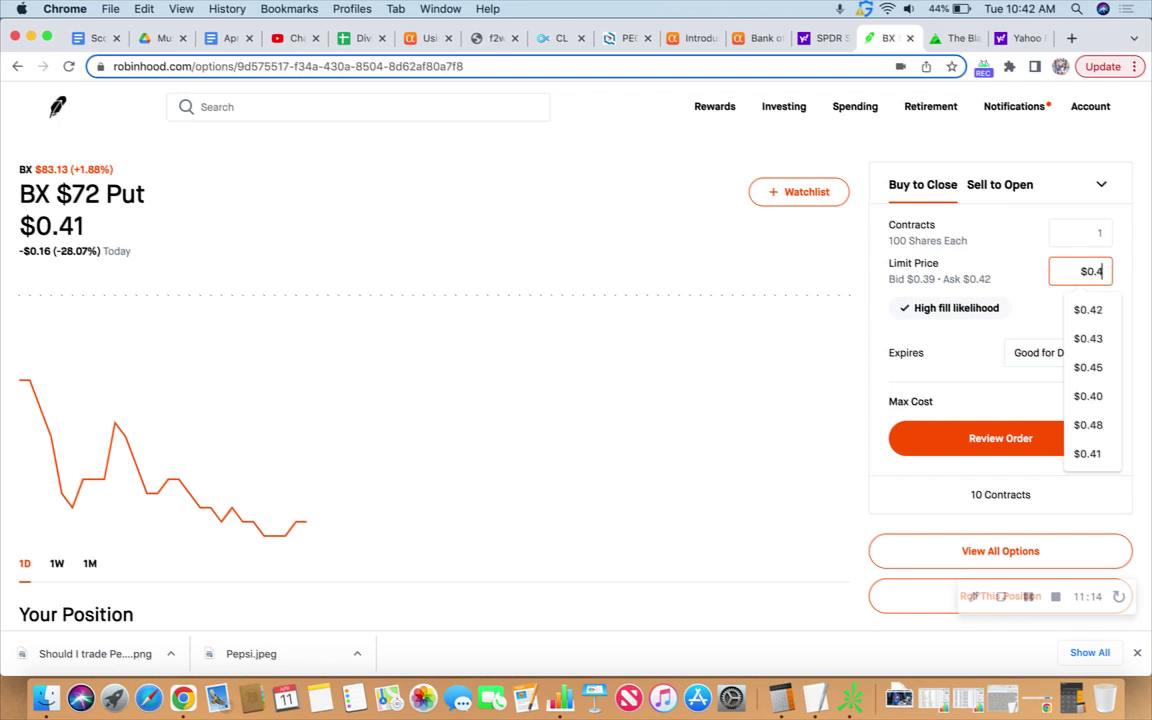
click(1074, 231)
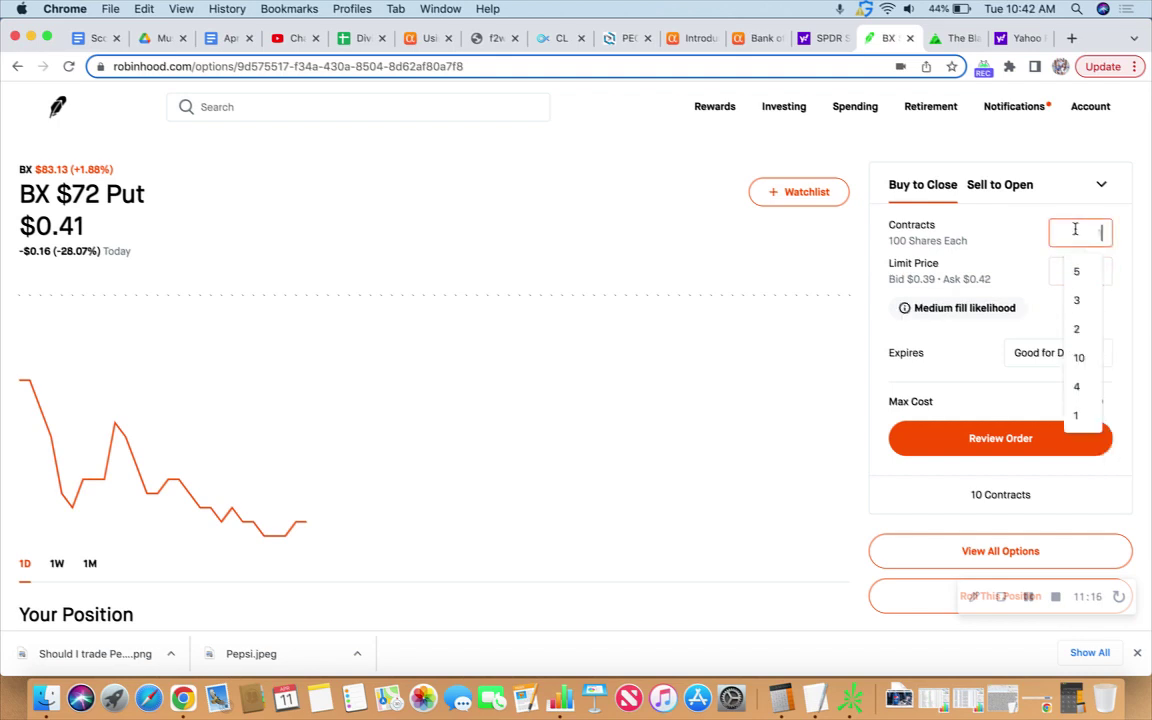
text(10)
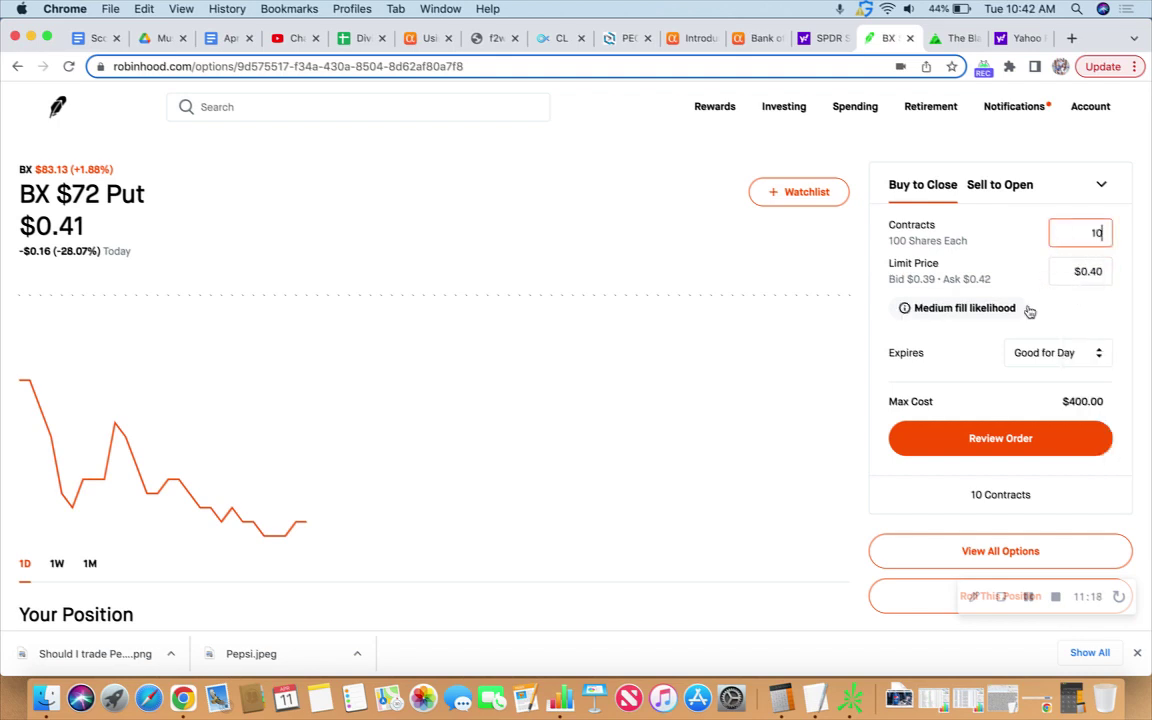
click(979, 440)
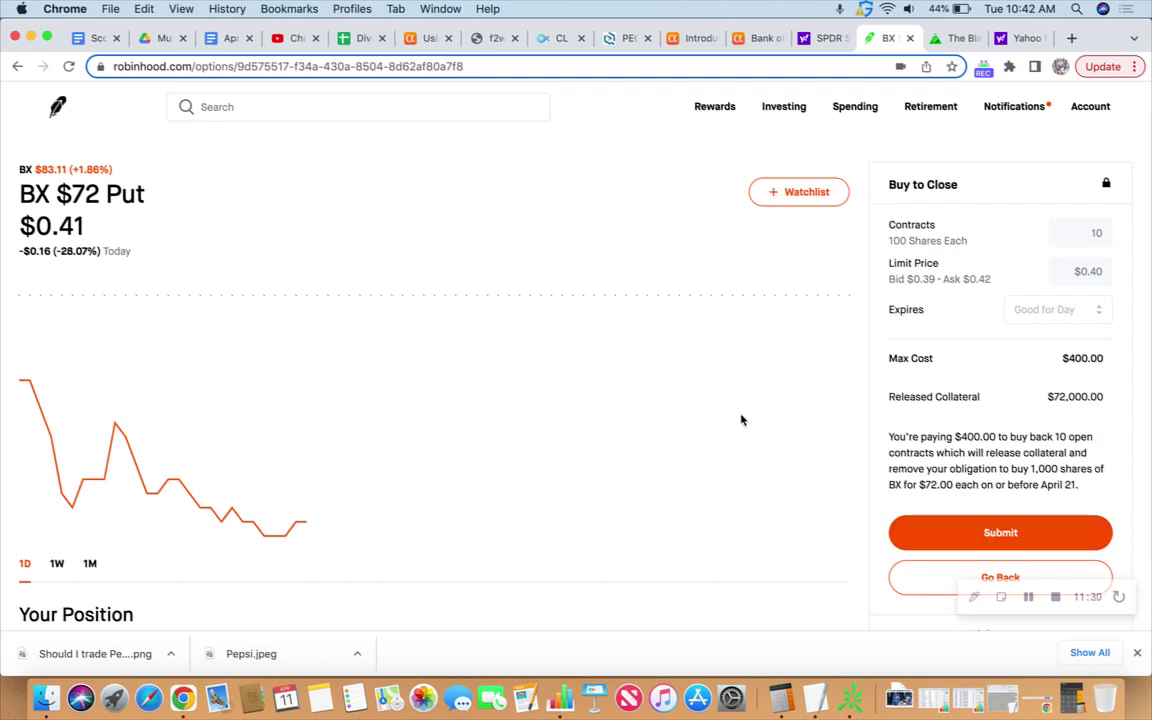
Step: Check the BX $72 put's position details and submit the buy-to-close order
scroll(416, 314, down, 5)
scroll(417, 316, down, 6)
scroll(417, 316, up, 10)
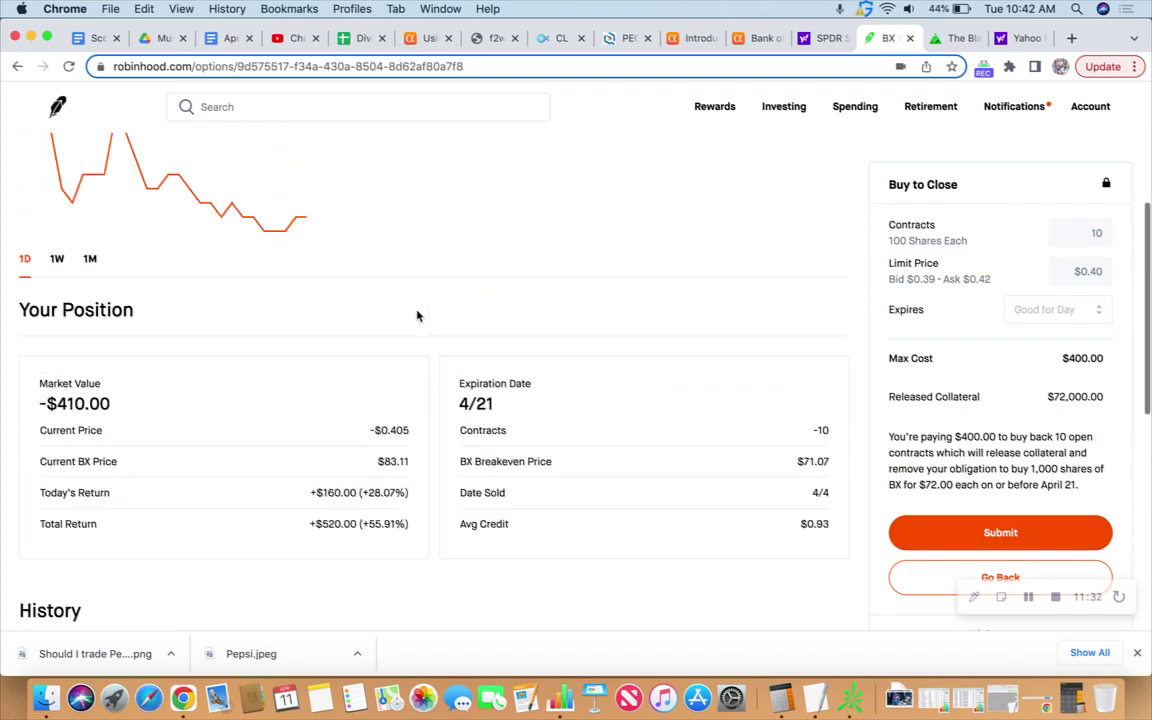
click(1001, 533)
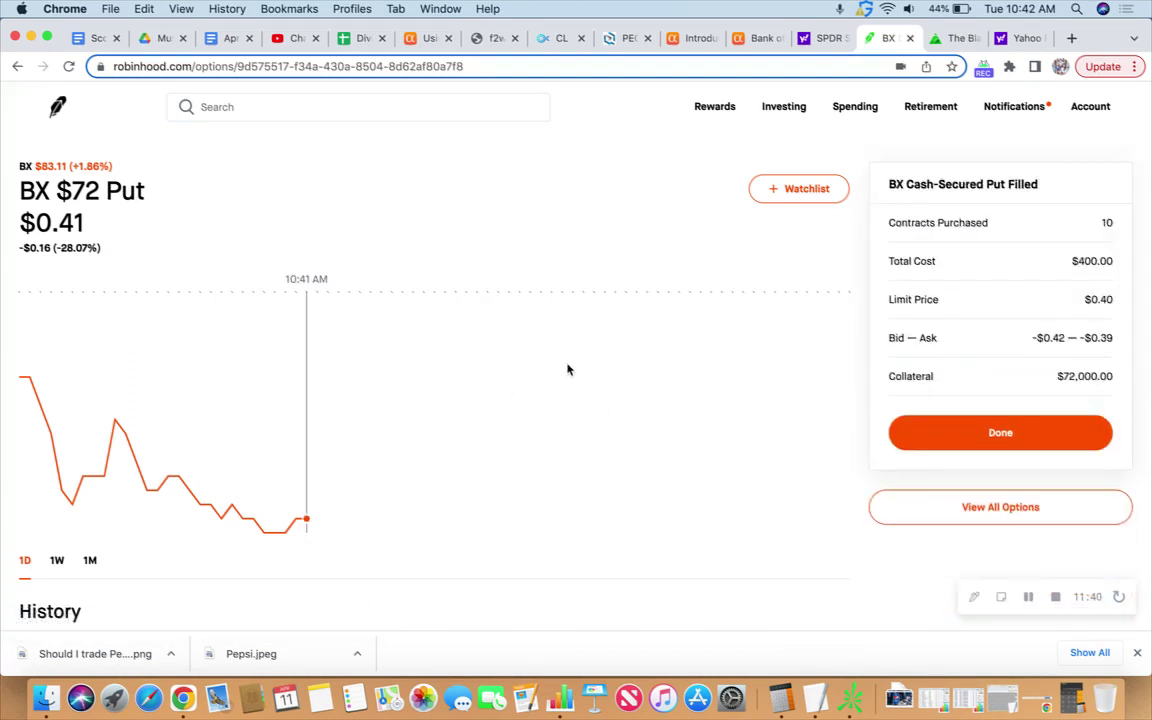
Step: Examine the buy and sell records in the BX $72 put's trade history
scroll(573, 370, down, 2)
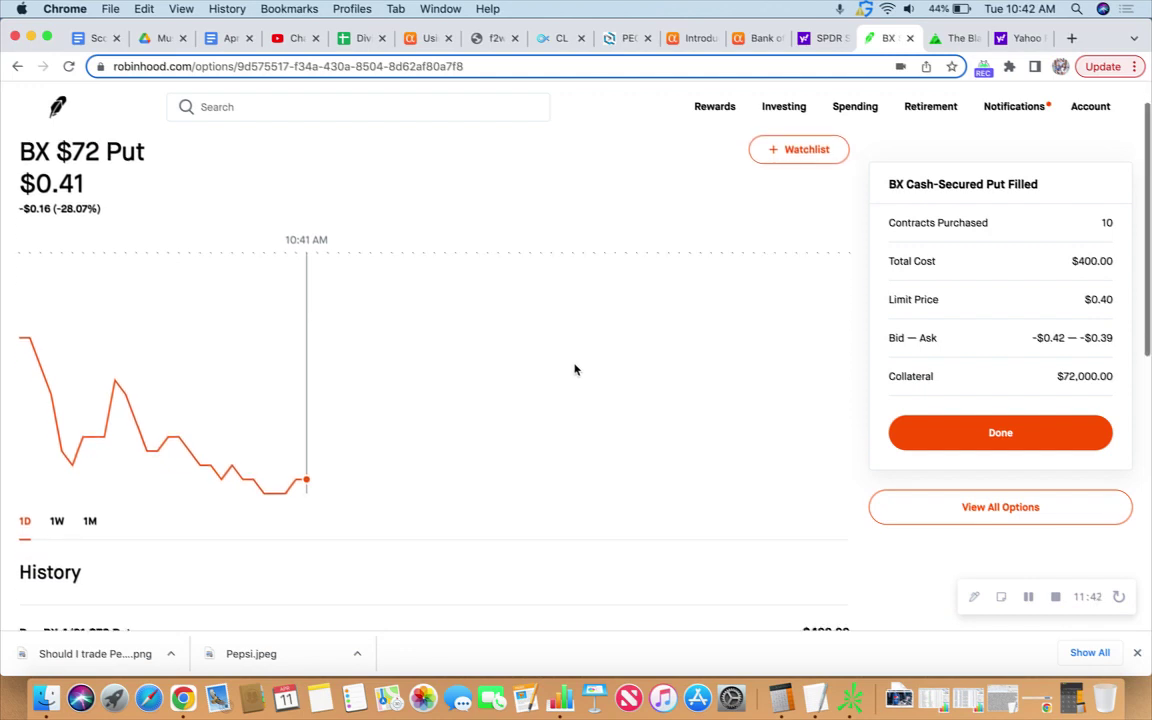
scroll(574, 370, down, 5)
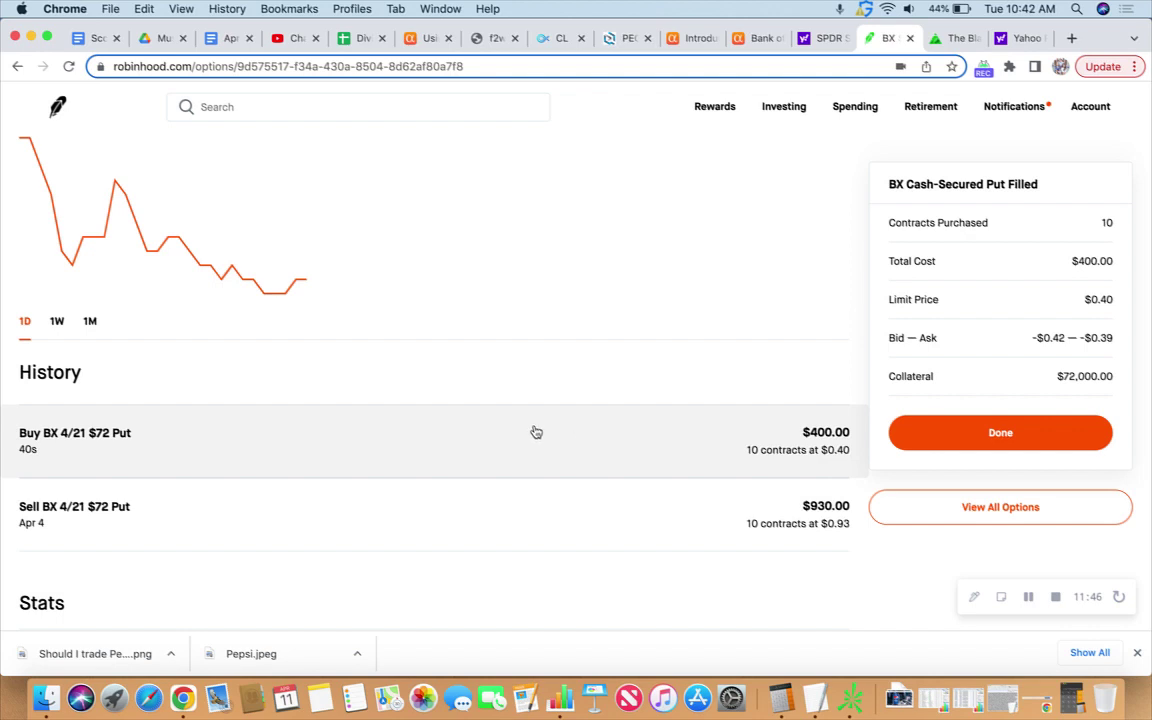
scroll(535, 431, up, 1)
scroll(533, 432, up, 3)
scroll(531, 430, down, 2)
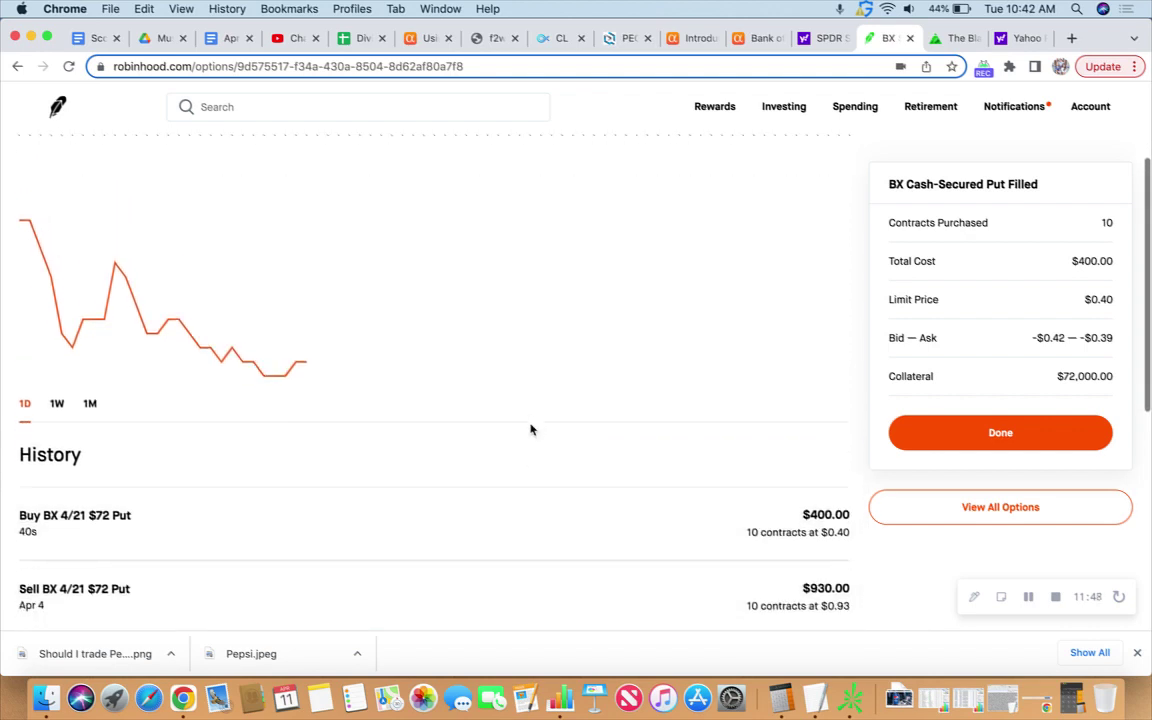
scroll(531, 430, up, 2)
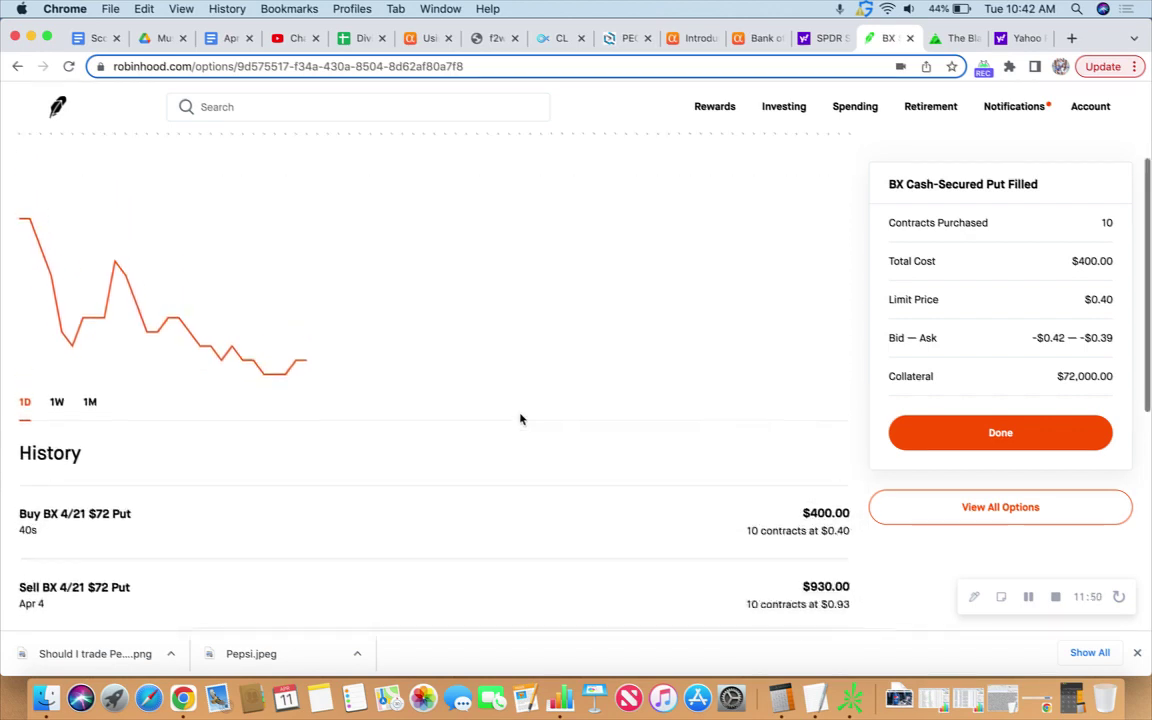
Step: Switch to Calculator, work out the put trade's annualized return as 530 ÷ 72000 ÷ 7 × 365, and minimize it
click(781, 700)
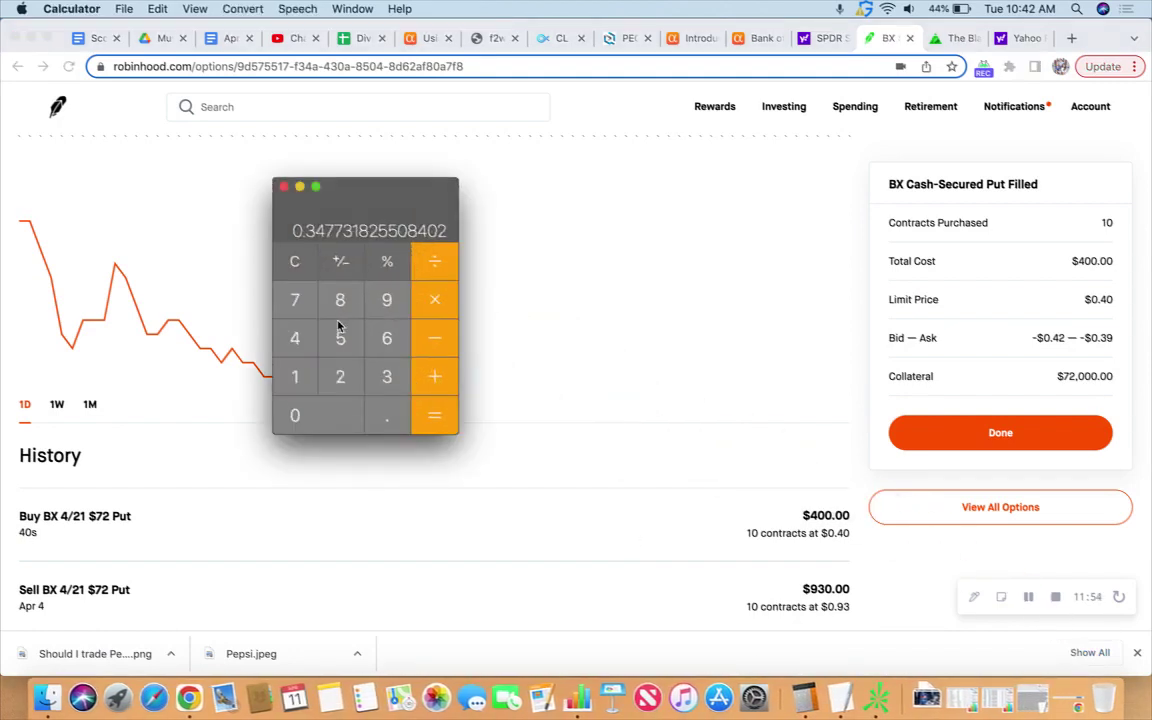
text(530)
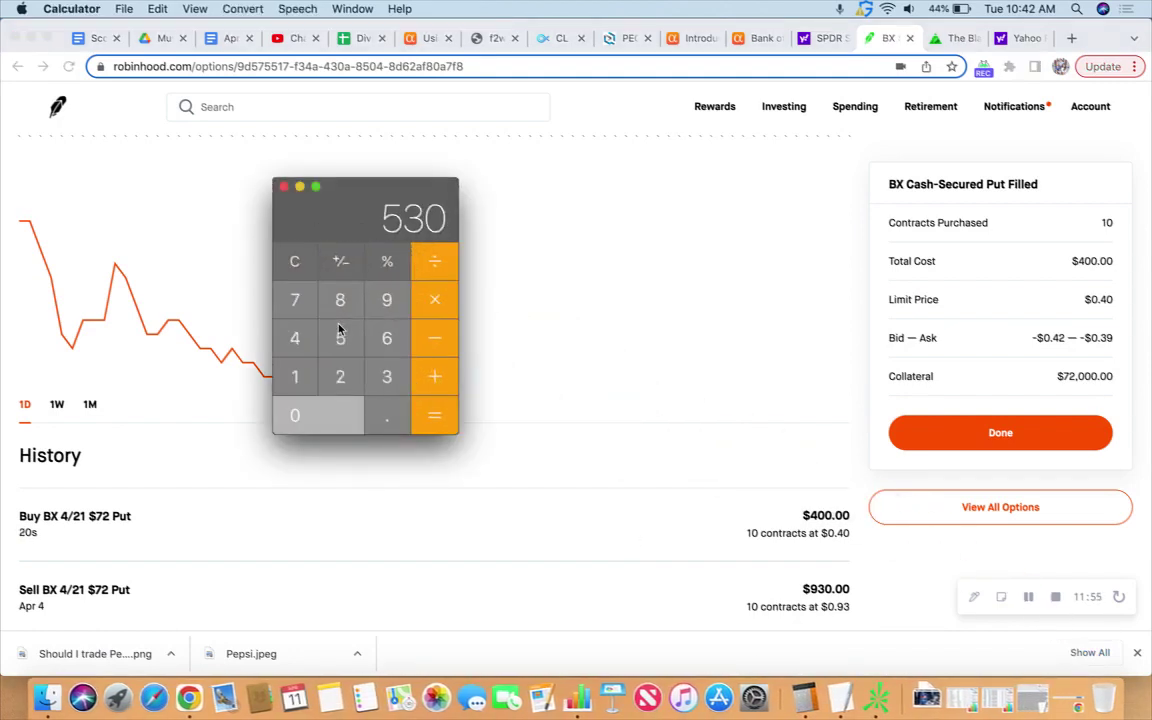
key(slash)
text(72000)
key(Return)
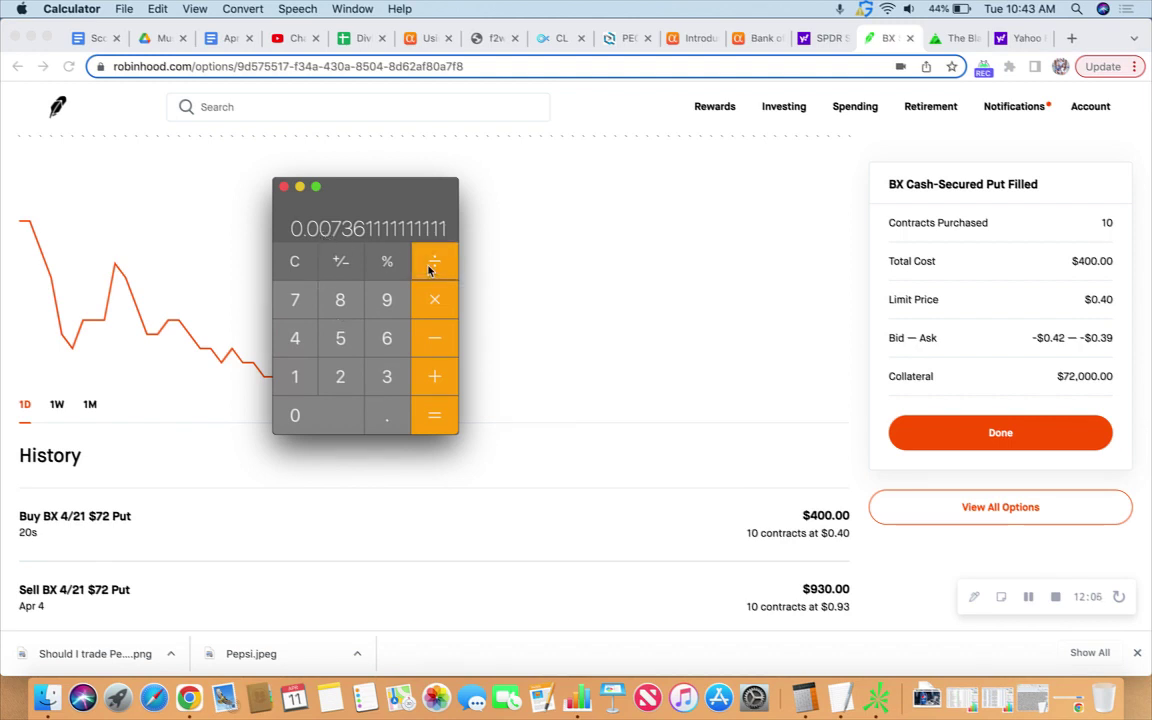
text(7)
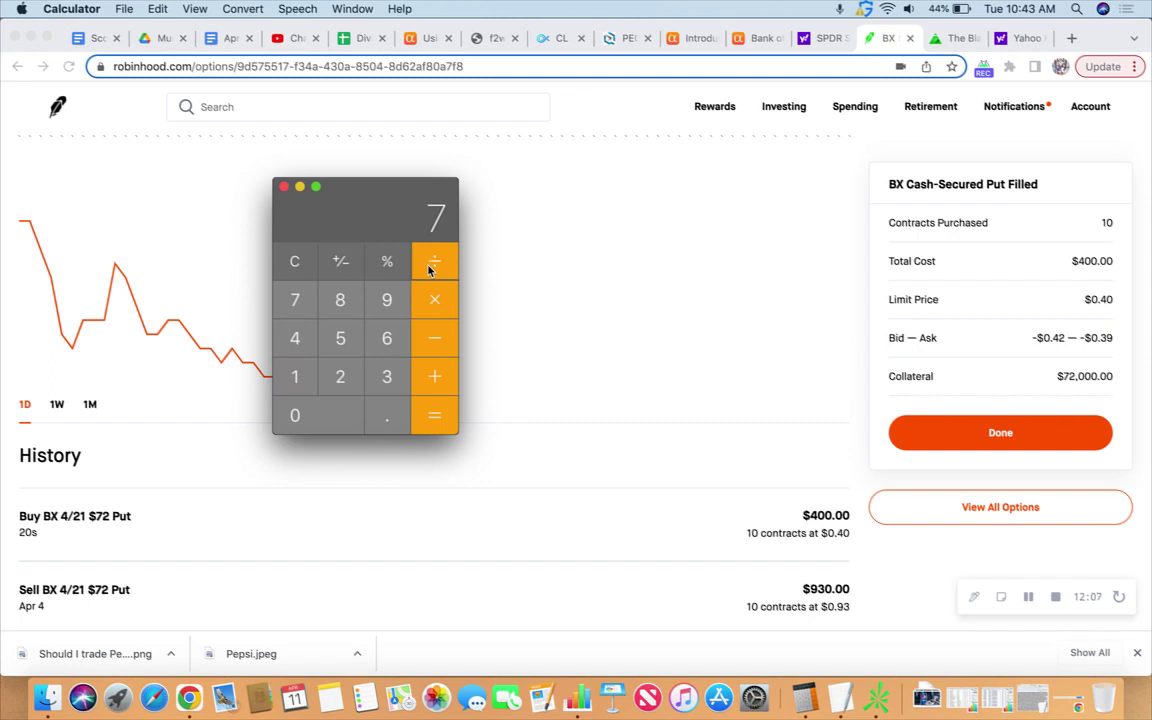
key(Return)
text(*365)
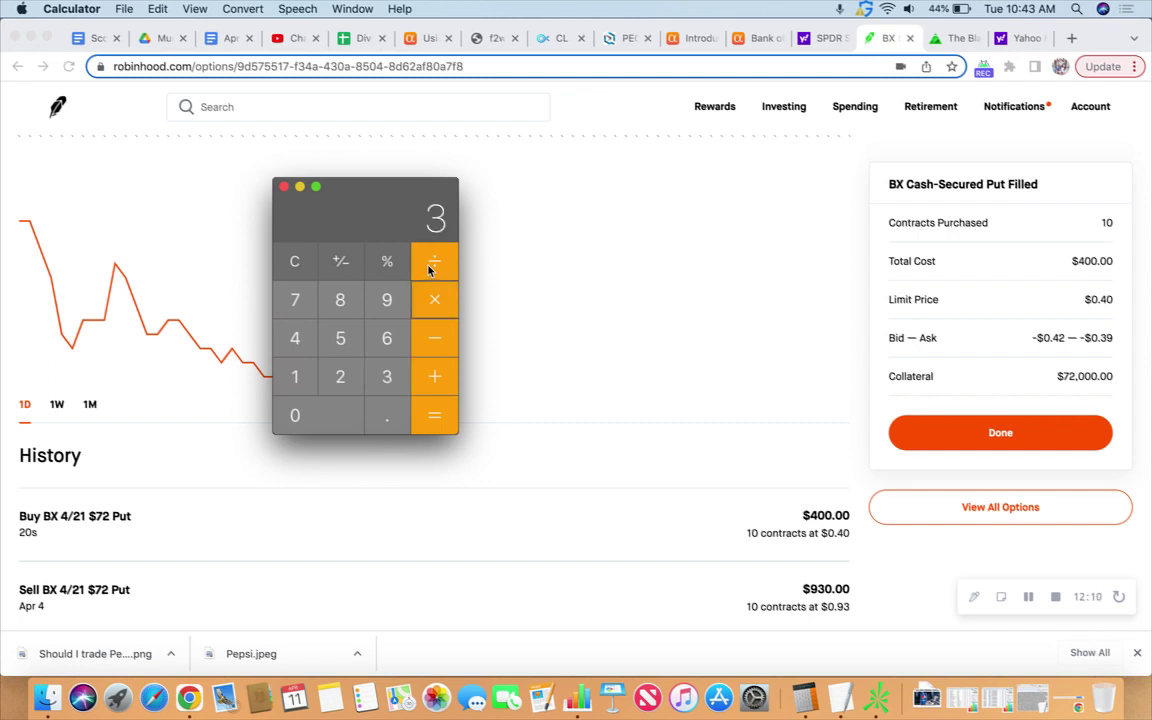
key(Return)
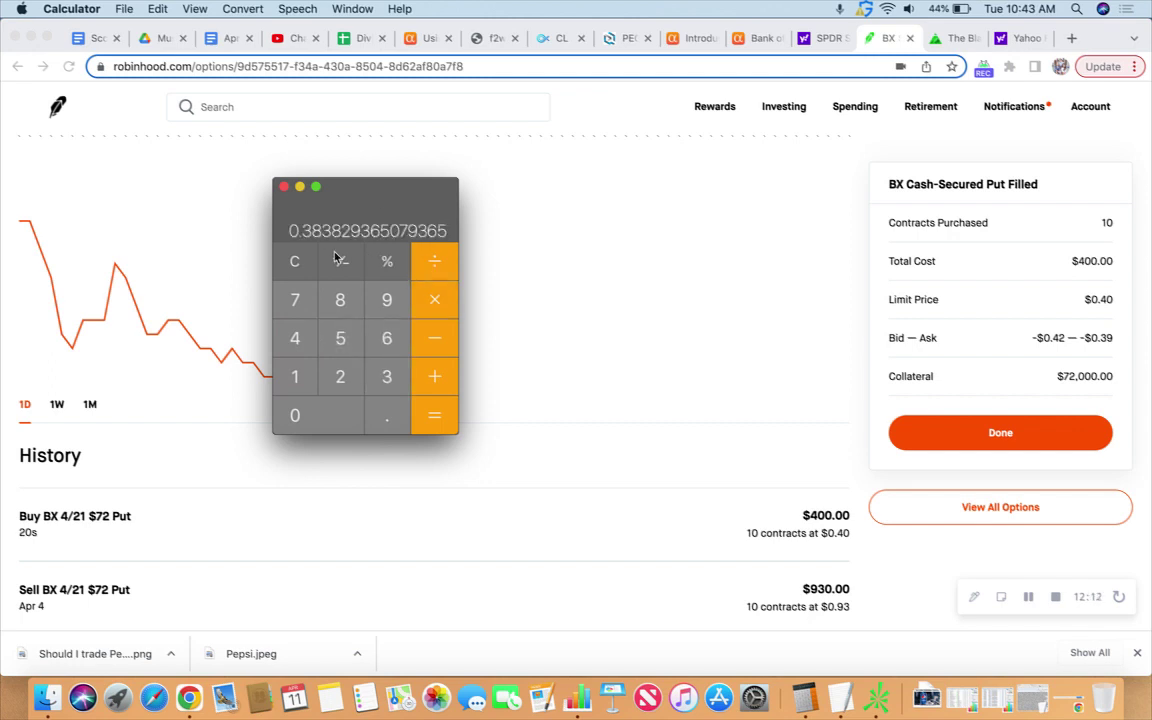
click(299, 188)
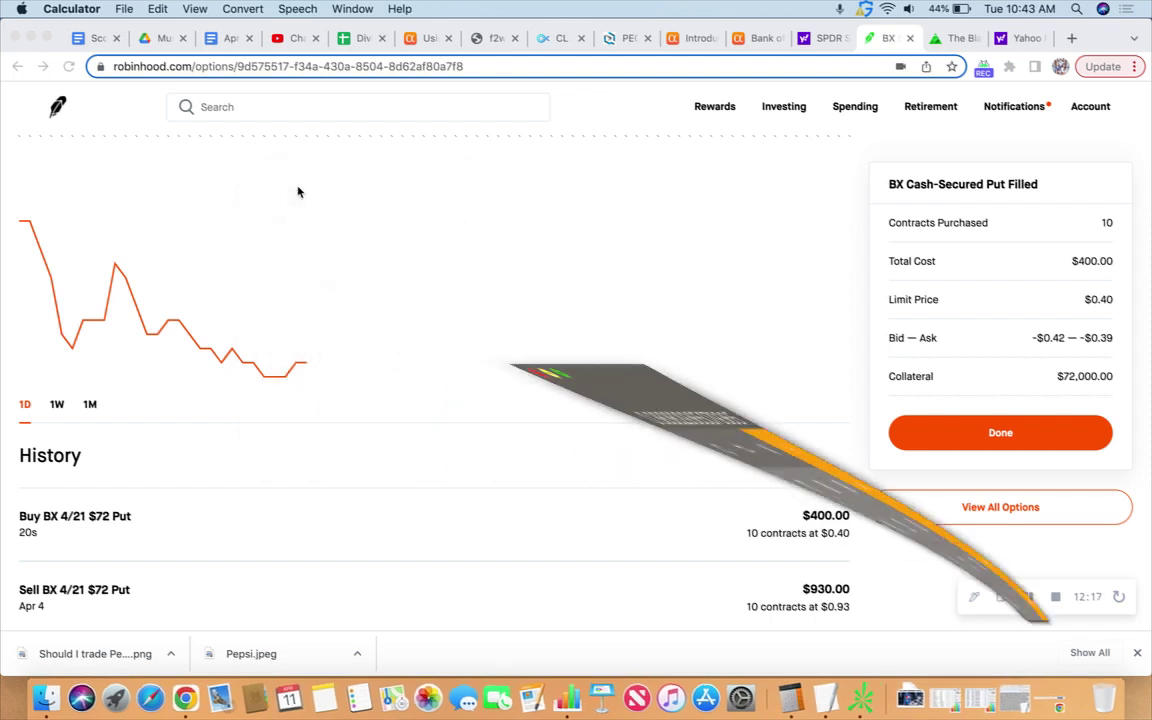
Step: Dismiss the filled BX order summary and return to the portfolio overview to look over the pending orders and option positions
click(862, 434)
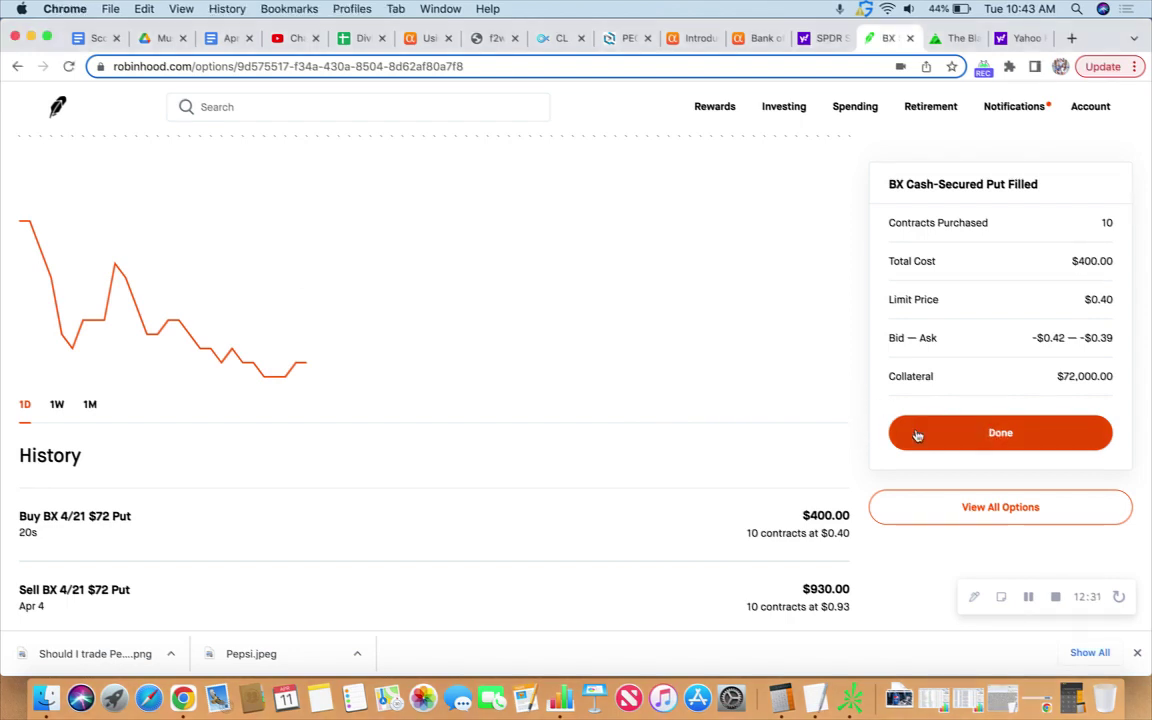
click(996, 442)
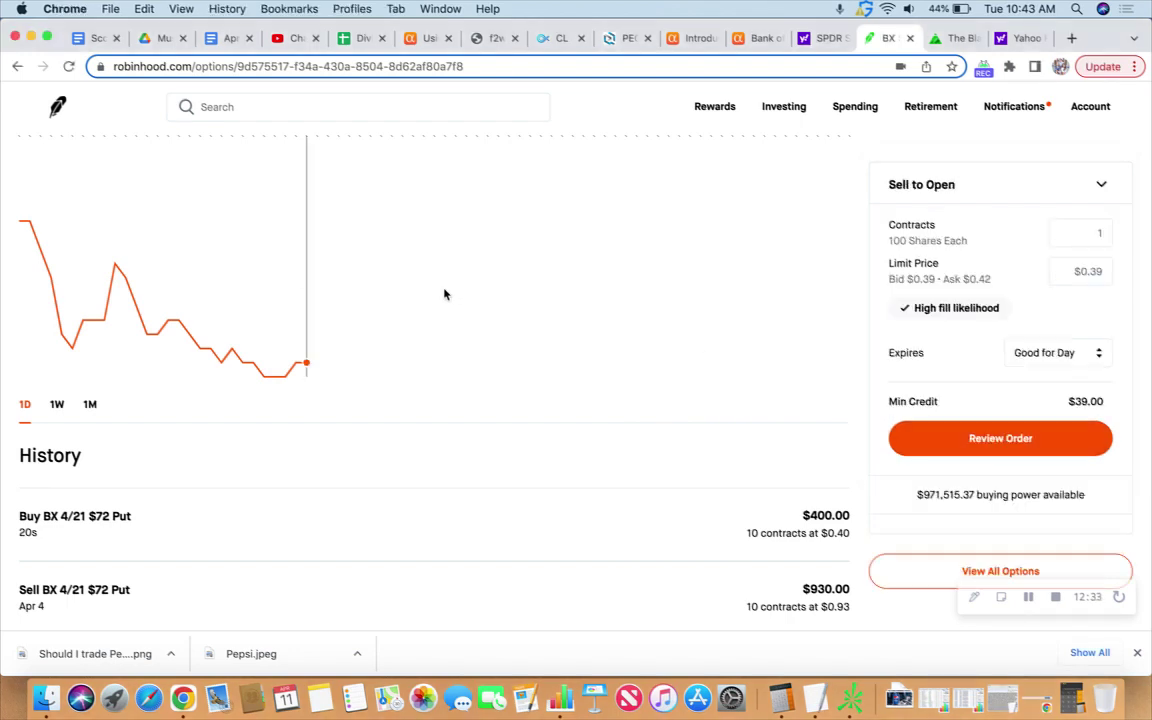
click(60, 108)
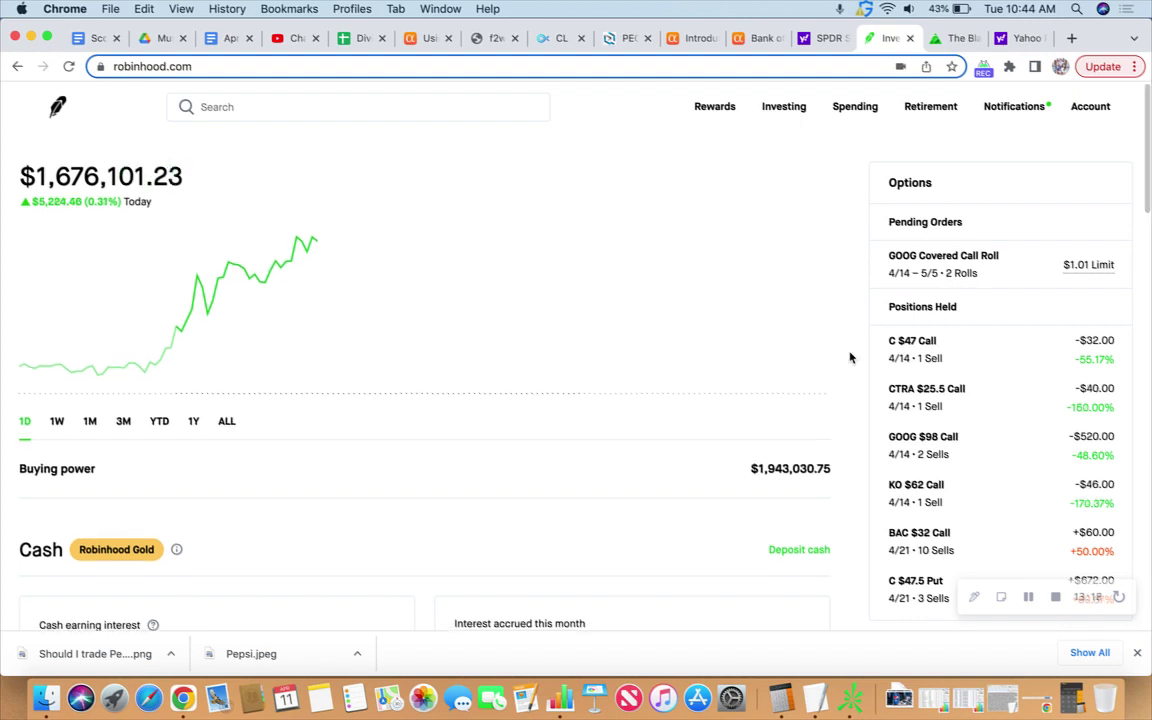
scroll(850, 357, down, 1)
scroll(850, 357, down, 2)
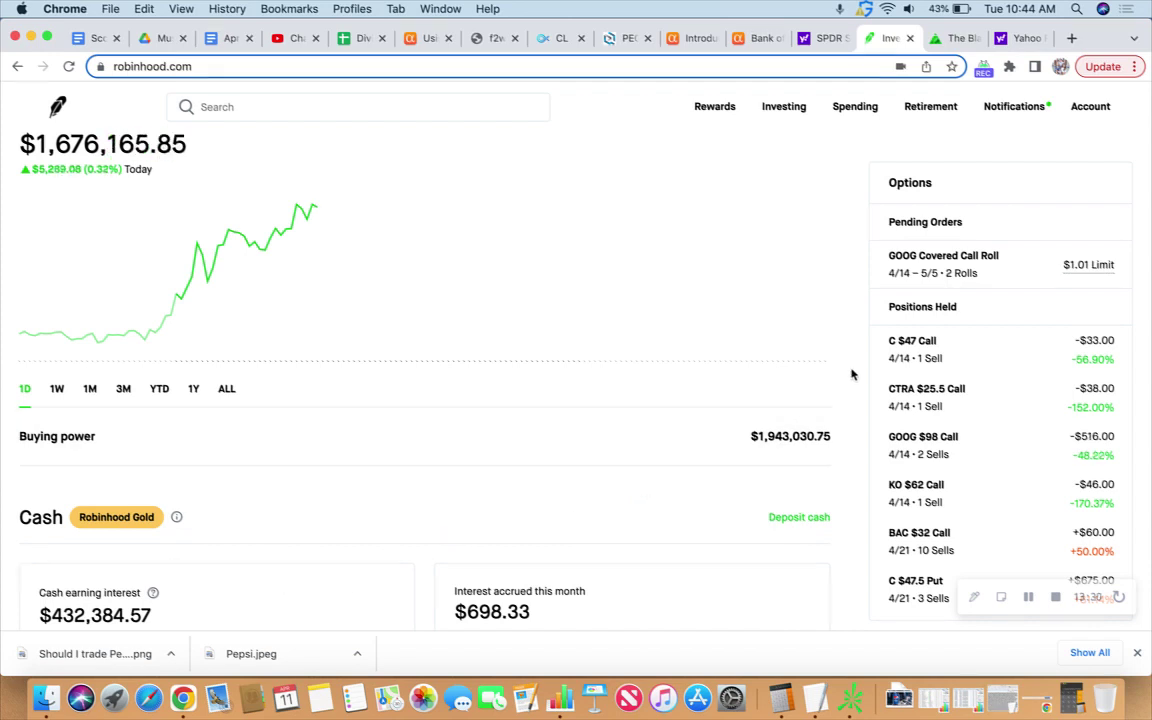
scroll(853, 373, down, 1)
scroll(853, 373, down, 3)
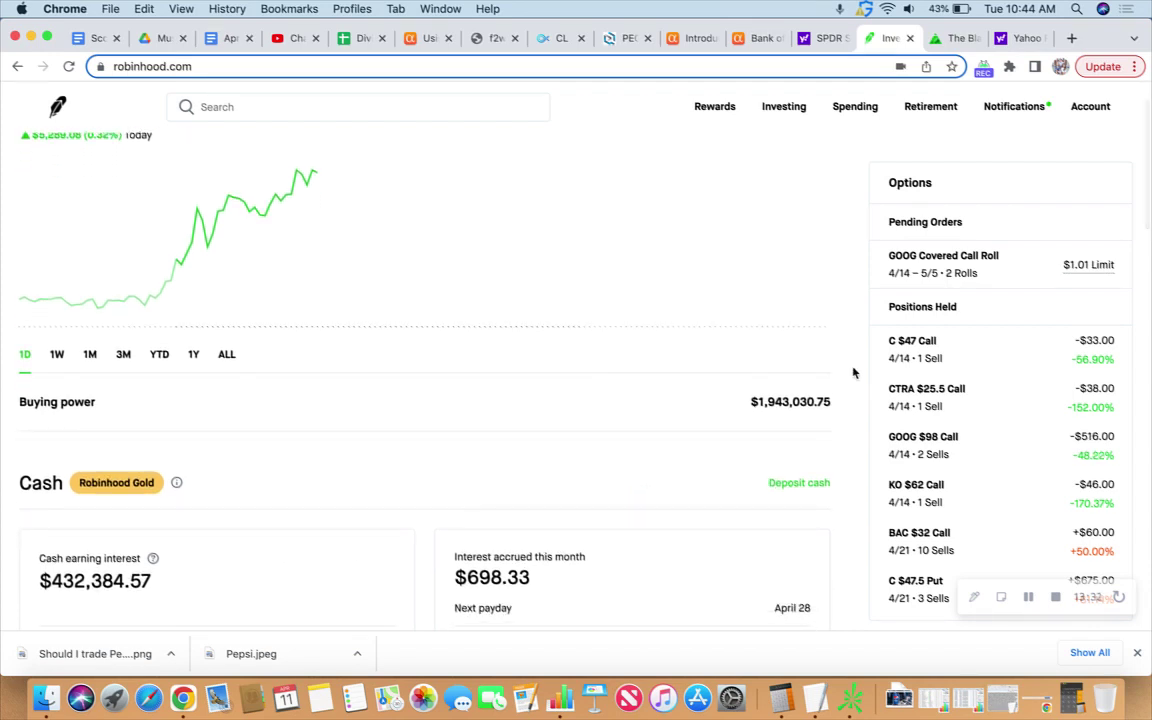
Step: Start replacing the pending GOOG covered call roll order and pick the May 5 $99 call as the new position
click(932, 268)
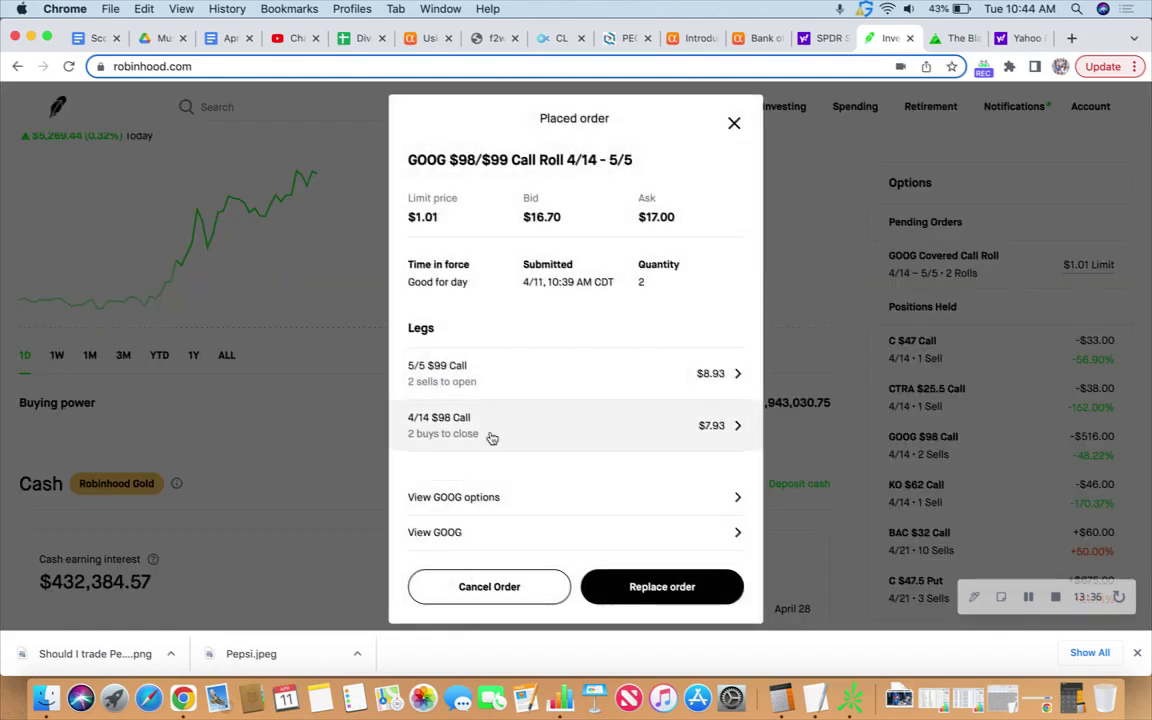
click(648, 590)
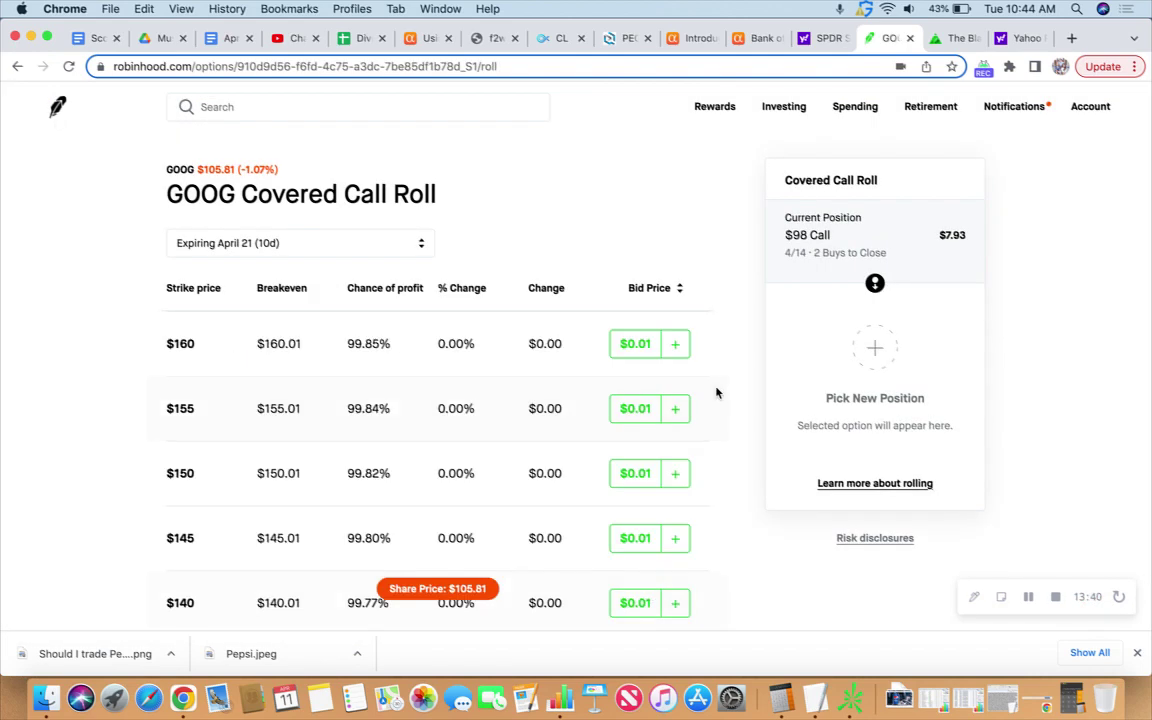
scroll(310, 250, down, 1)
click(298, 245)
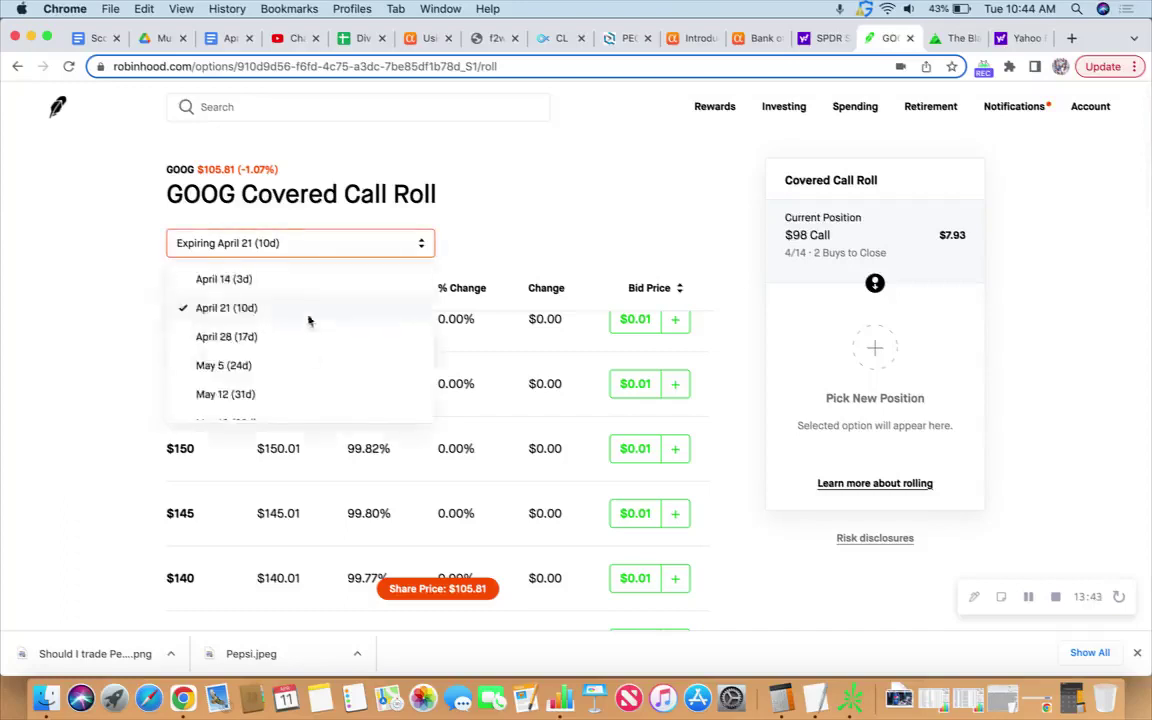
click(265, 365)
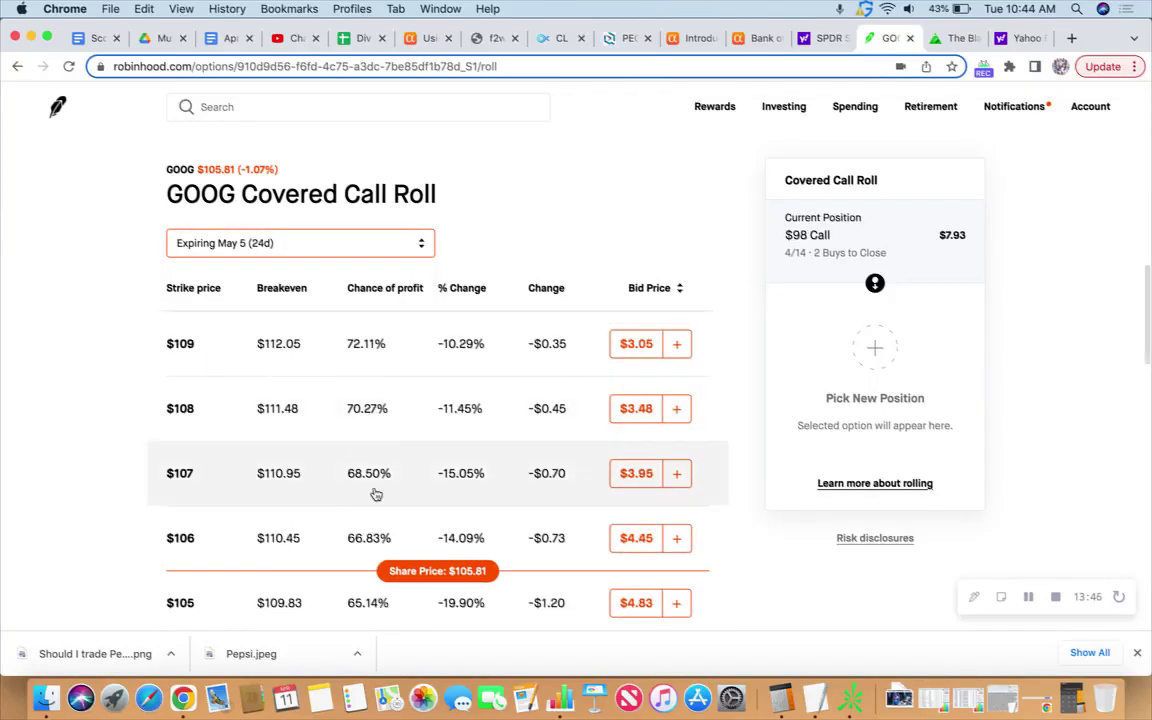
scroll(389, 471, down, 5)
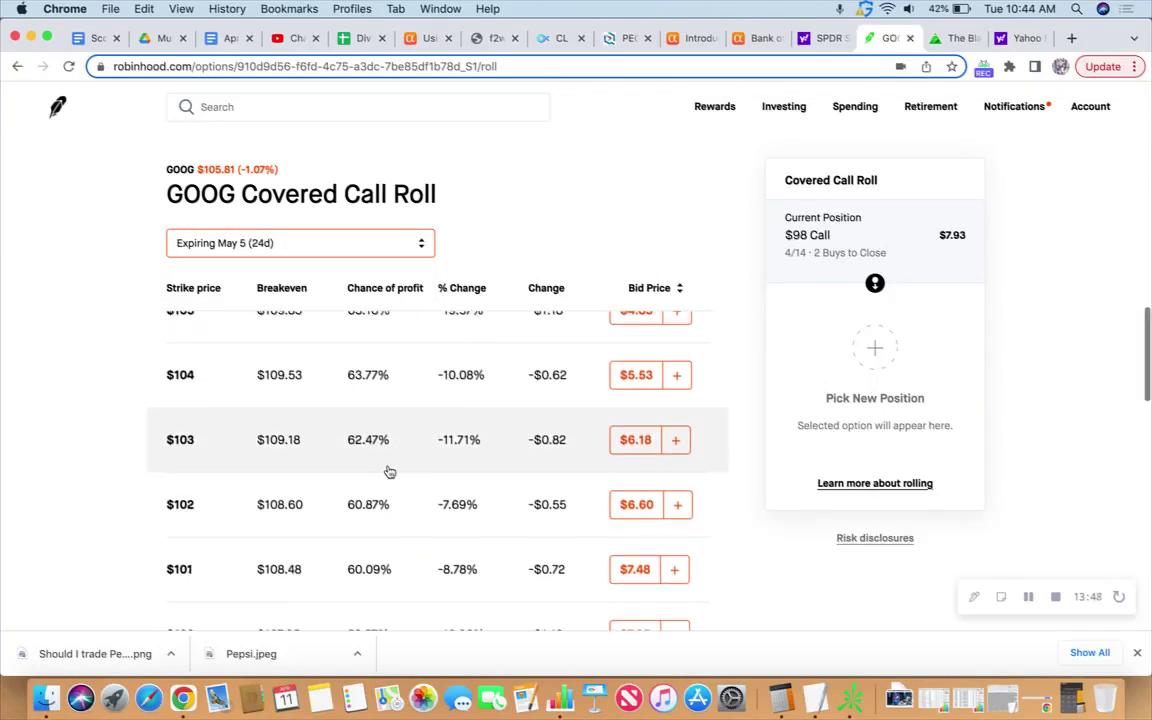
scroll(389, 471, up, 2)
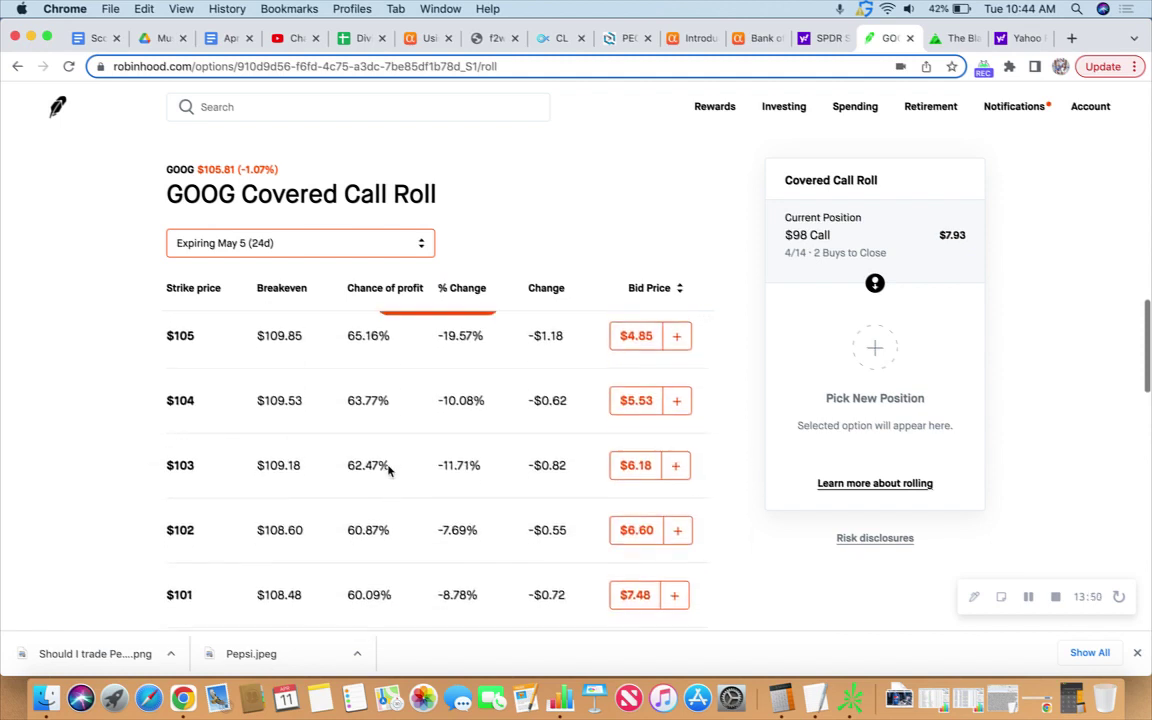
scroll(389, 471, down, 3)
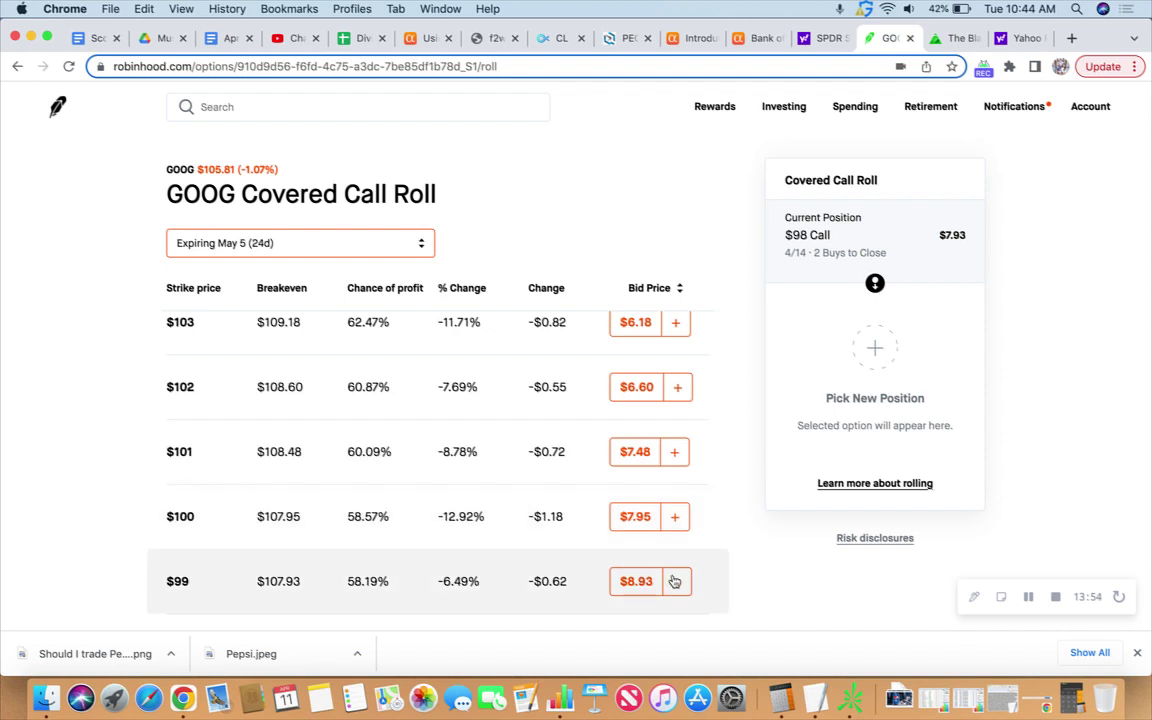
click(675, 581)
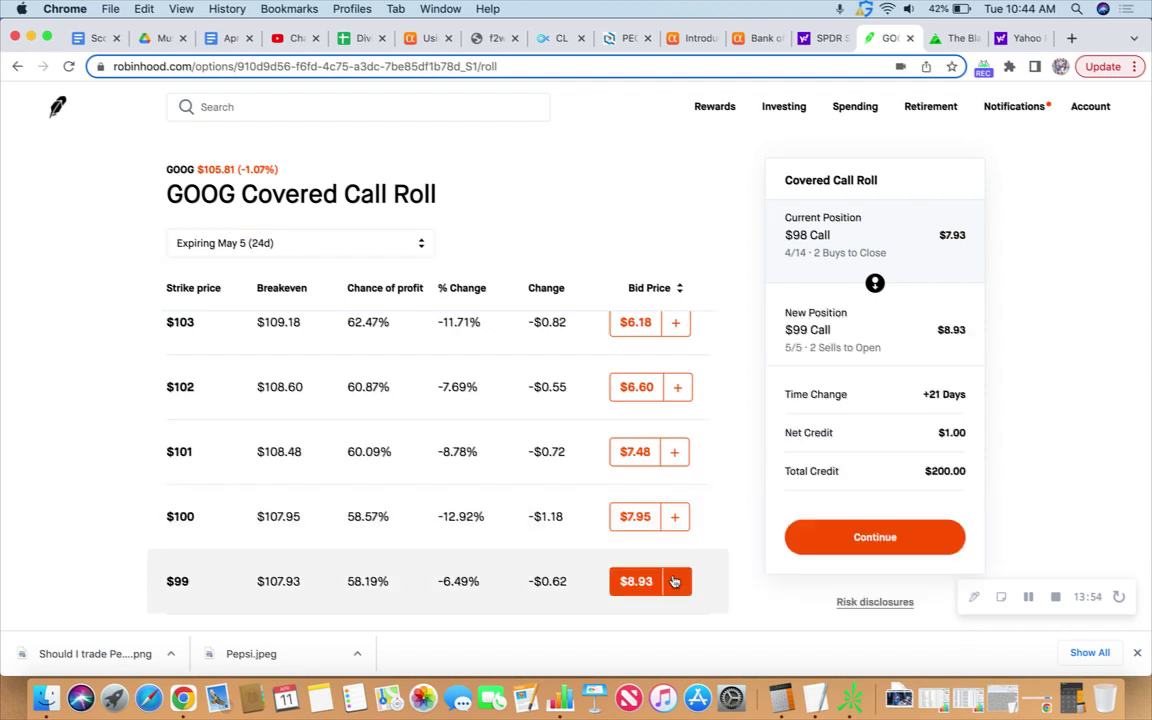
Step: Continue with the GOOG covered call roll, set its limit price to $0.99, and bring up the order review
click(875, 539)
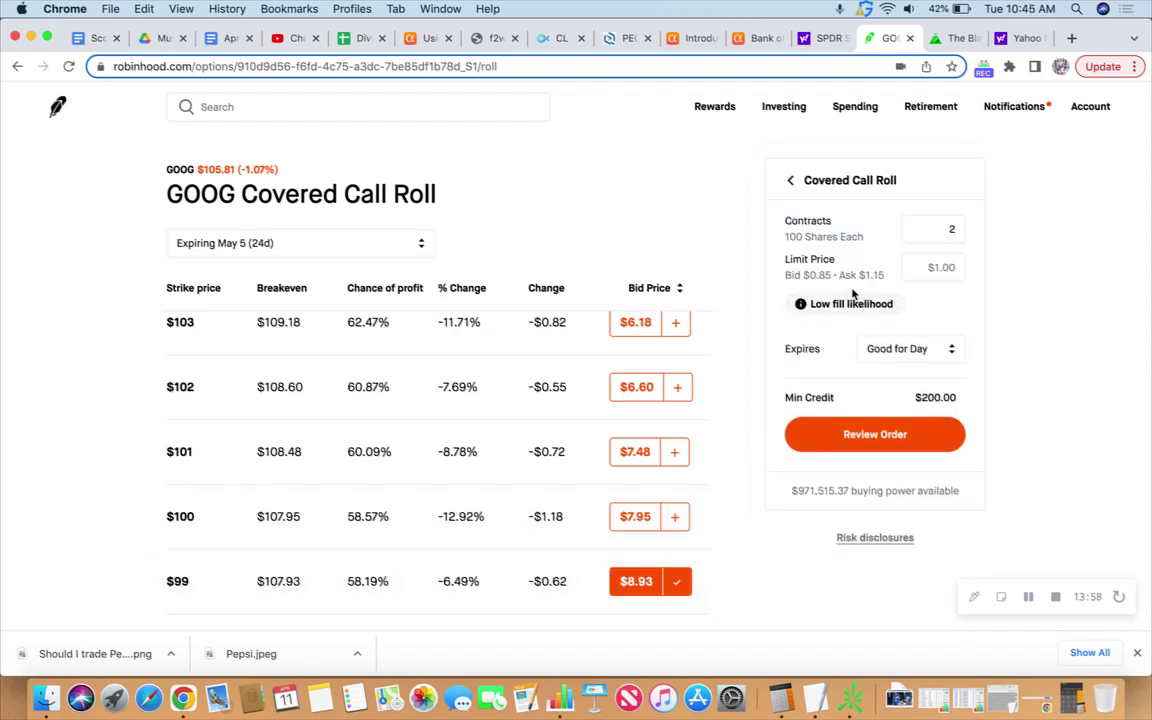
click(926, 277)
text(0.)
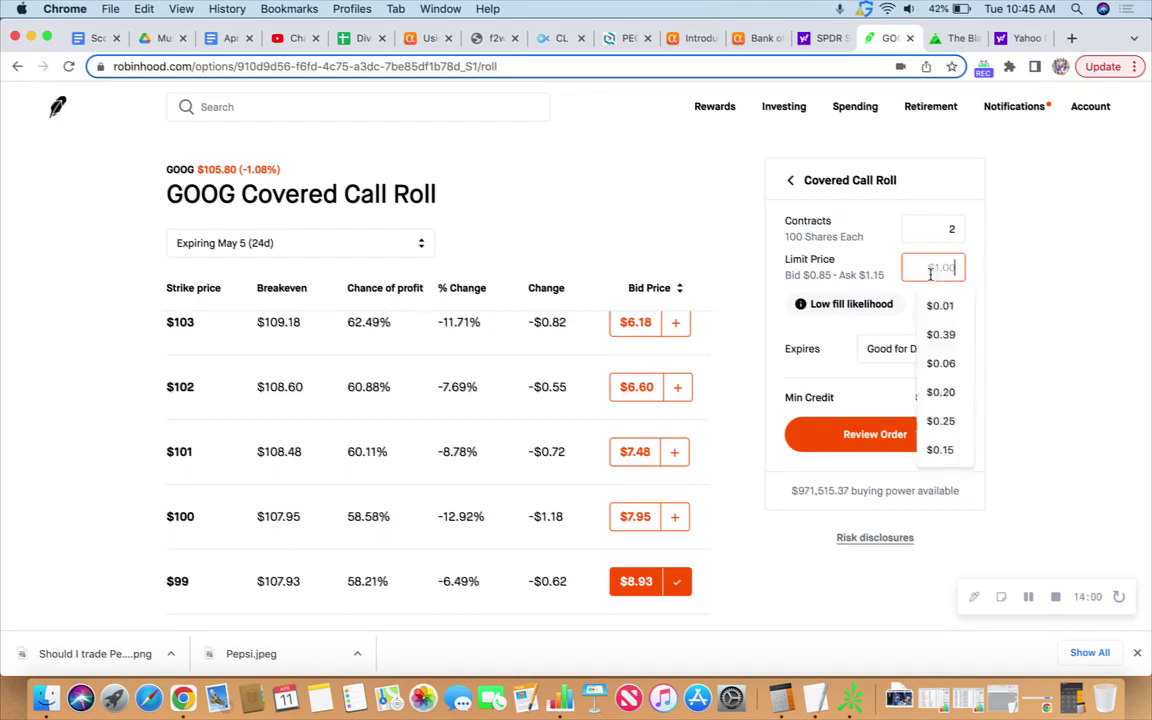
text(99)
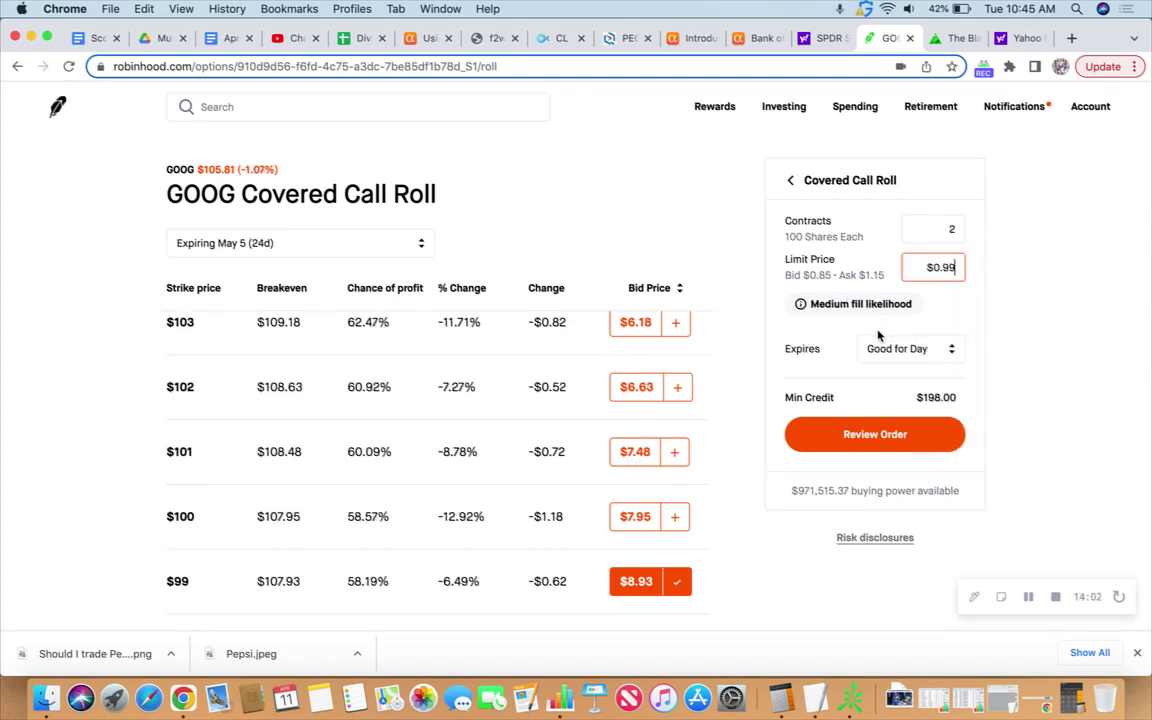
click(862, 435)
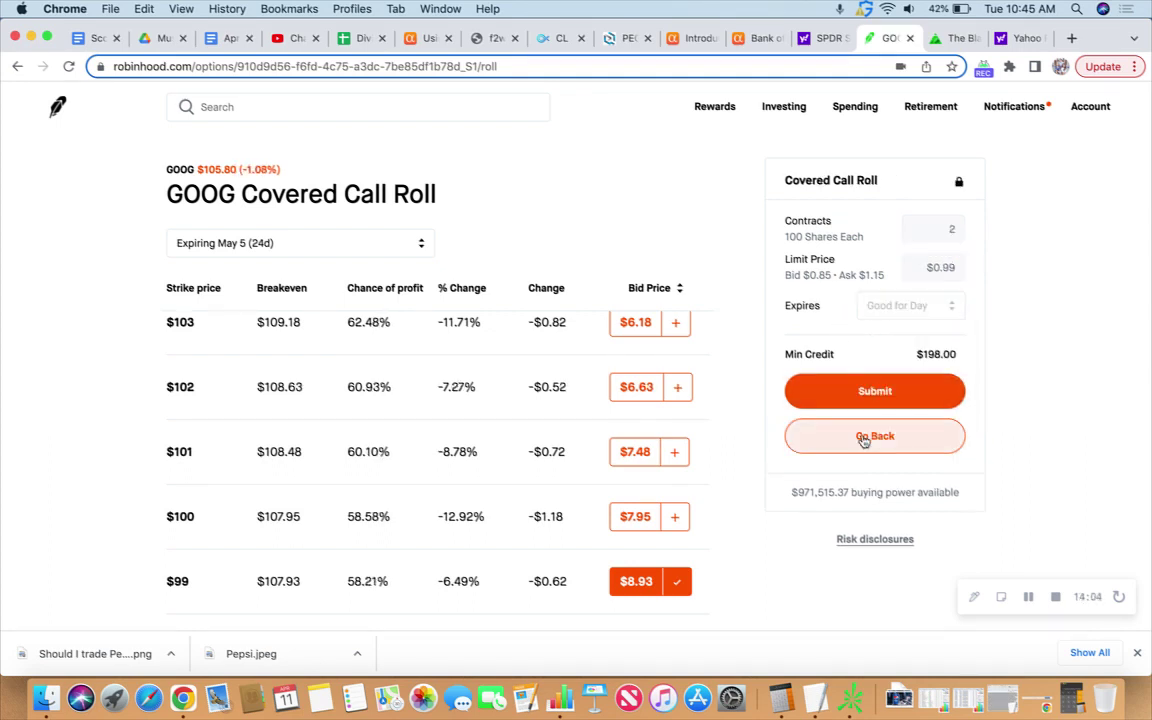
Step: Complete the GOOG covered call roll order and return to the portfolio overview to look over the option positions
click(878, 517)
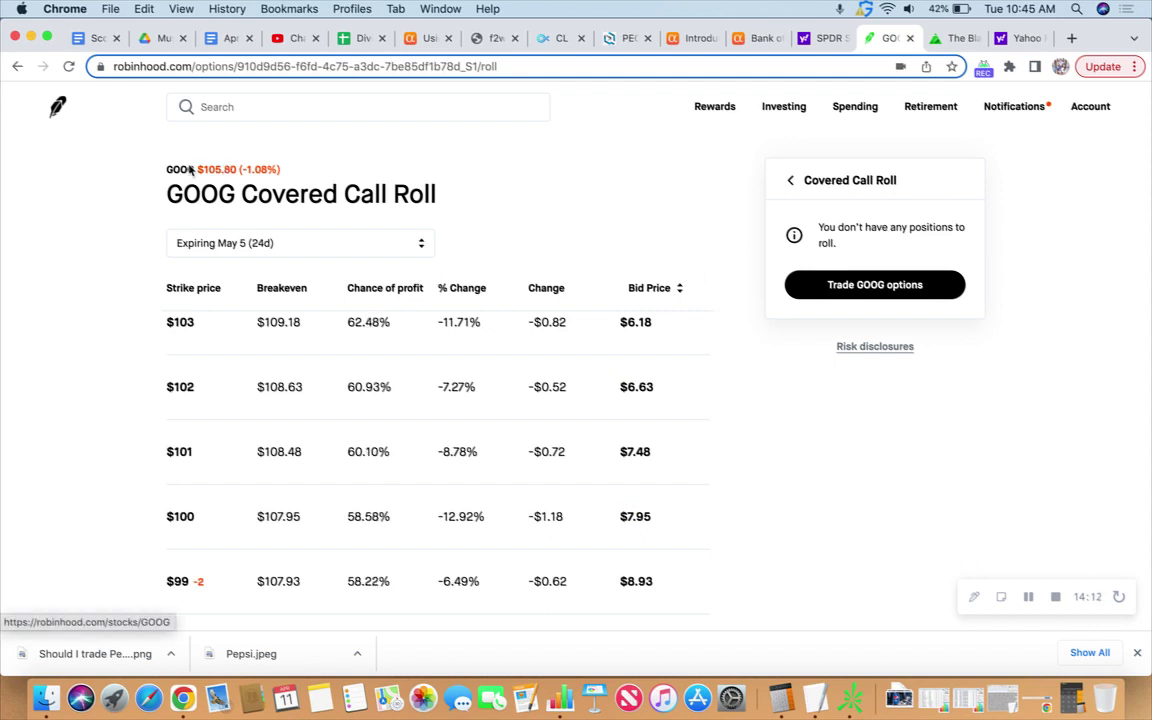
click(60, 115)
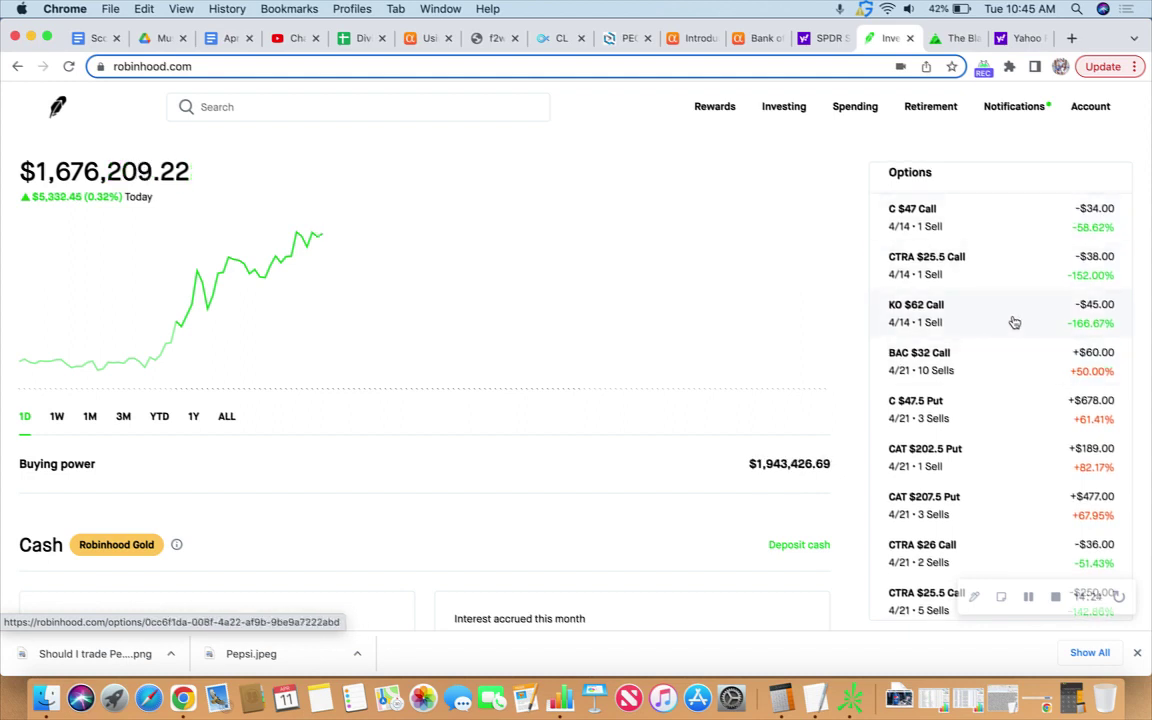
scroll(1012, 350, down, 2)
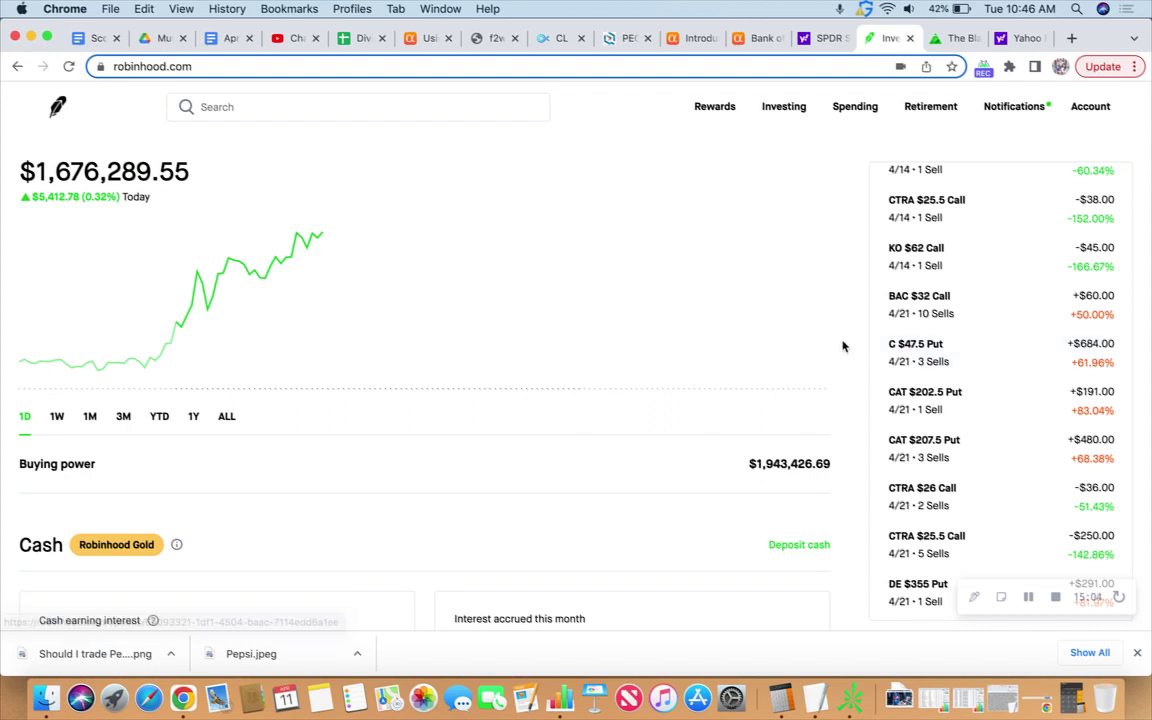
Step: Open the CAT 4/21 $202.5 put position and submit a buy-to-close order for 1 contract at a $0.39 limit price
scroll(843, 345, down, 2)
scroll(860, 350, up, 2)
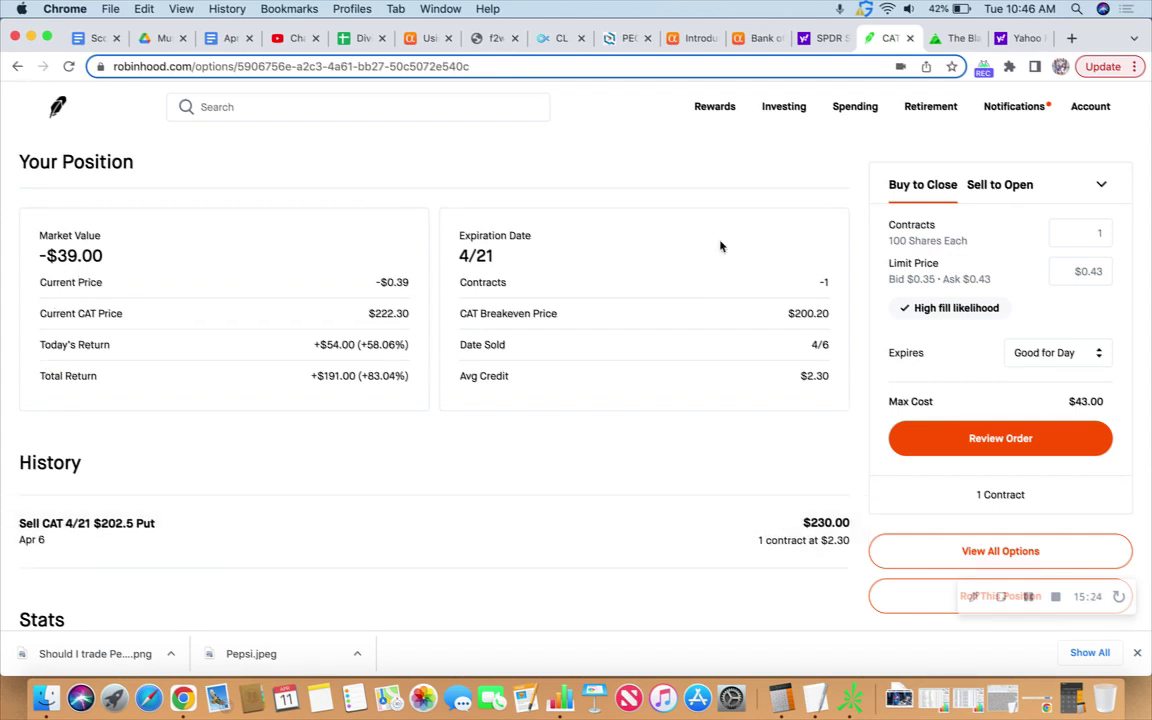
click(1096, 271)
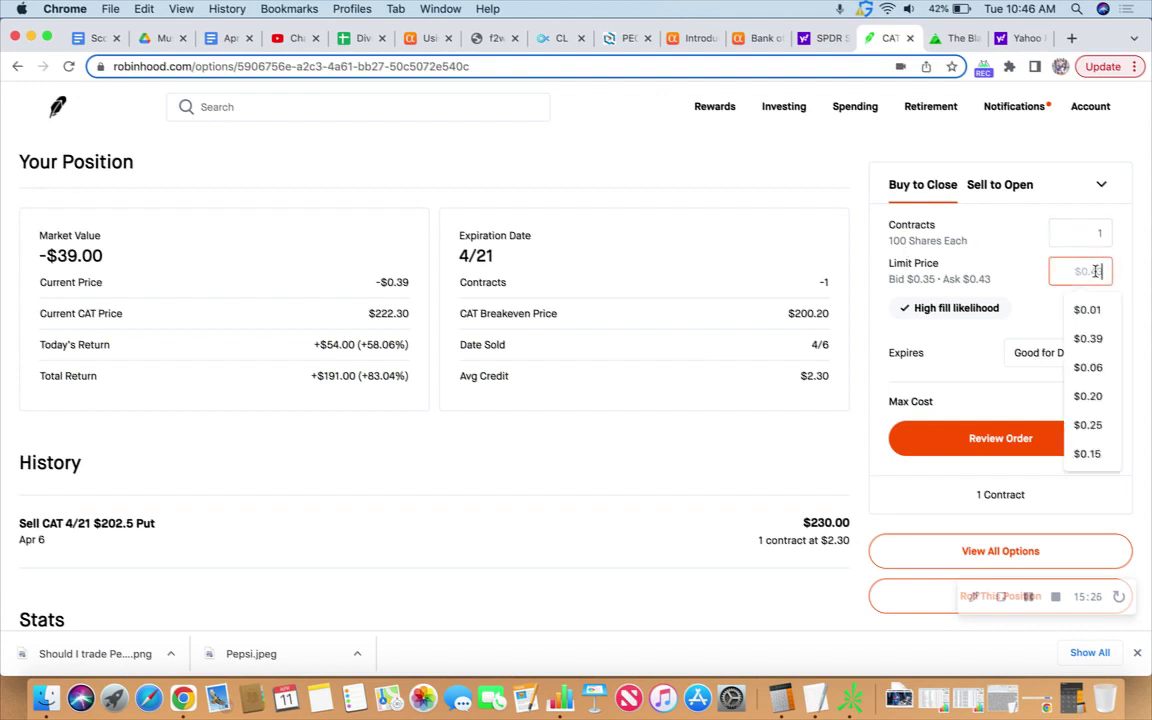
text(0.39)
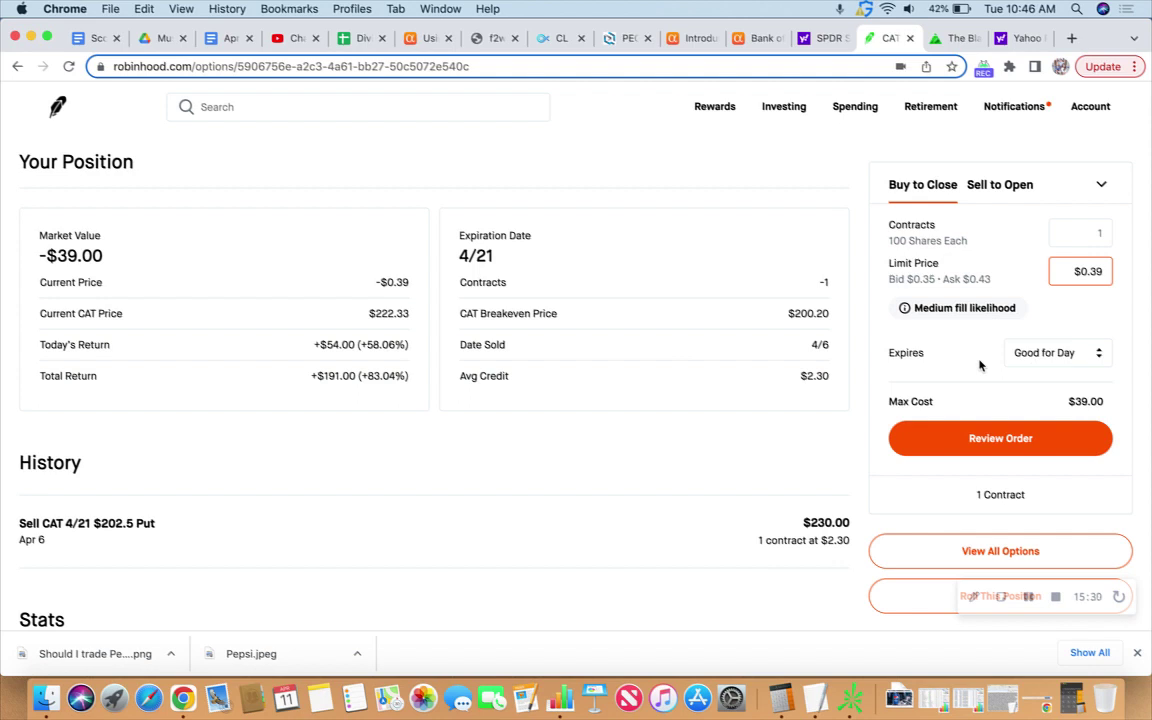
click(995, 440)
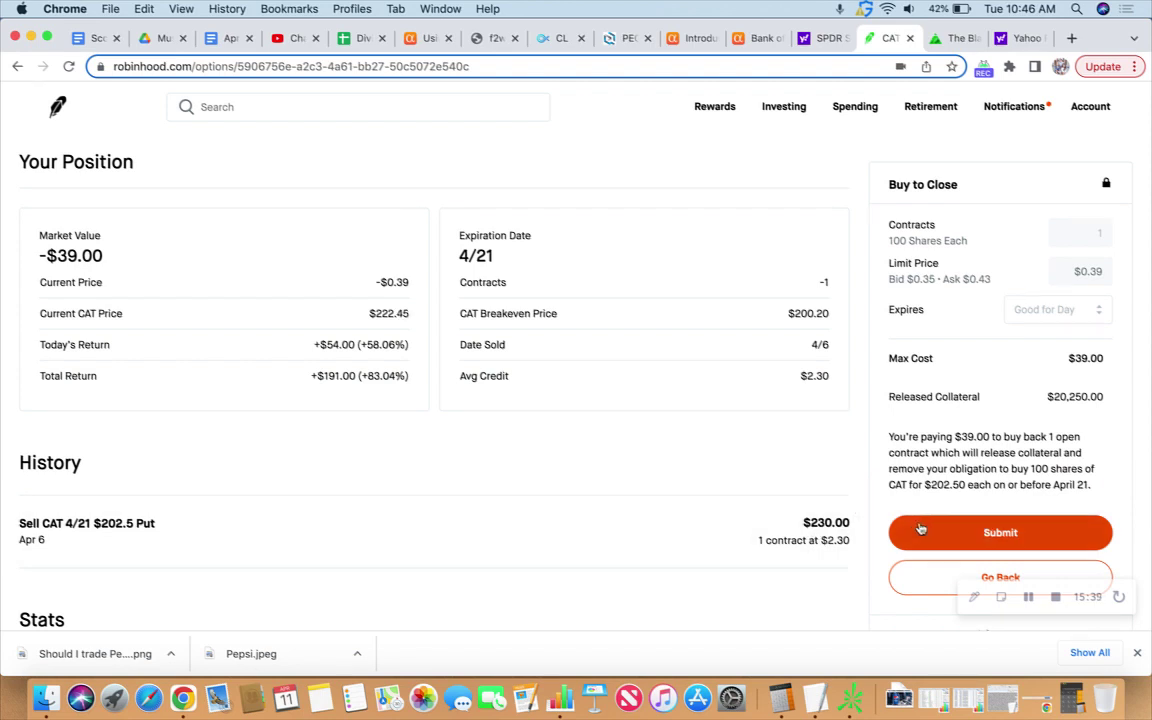
click(990, 531)
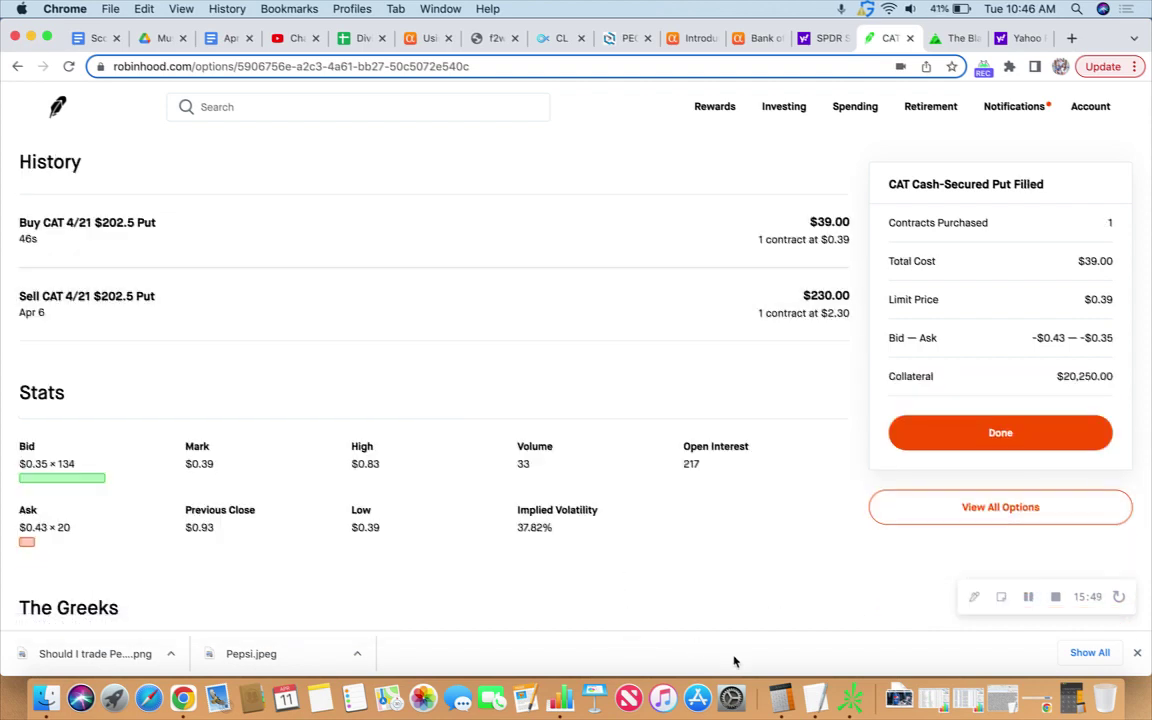
Step: Switch to Calculator, clear it, and work out the CAT $202.5 put trade's profit as 230 − 39
click(782, 697)
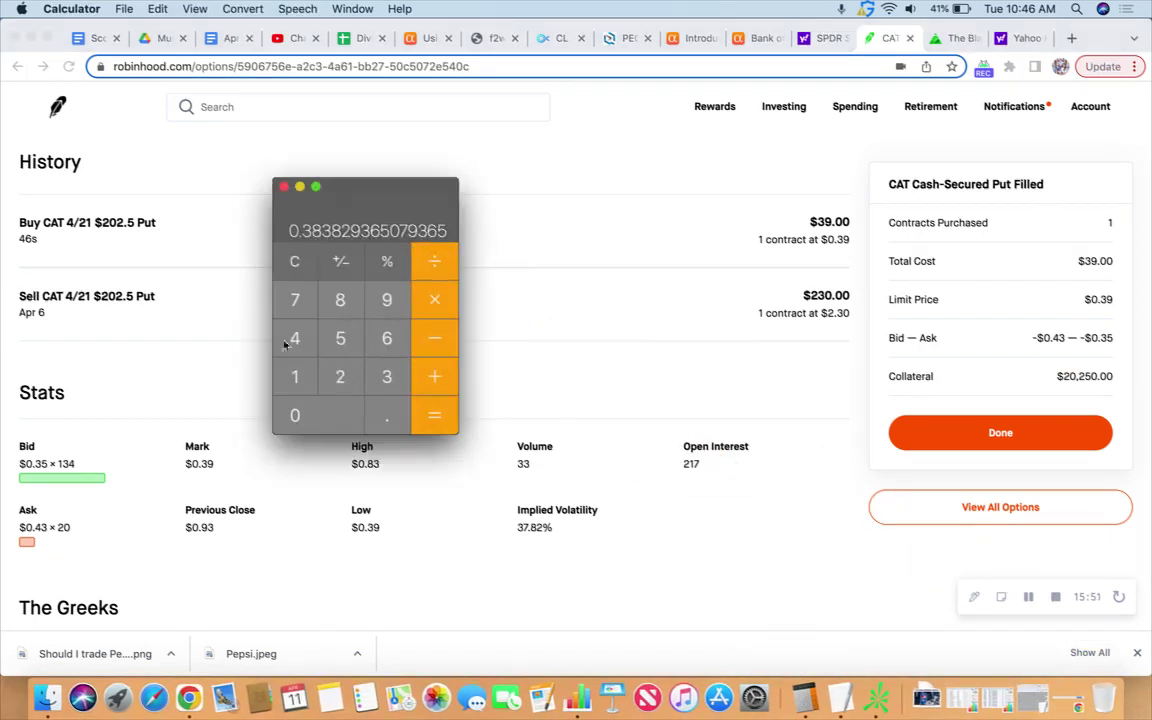
click(293, 265)
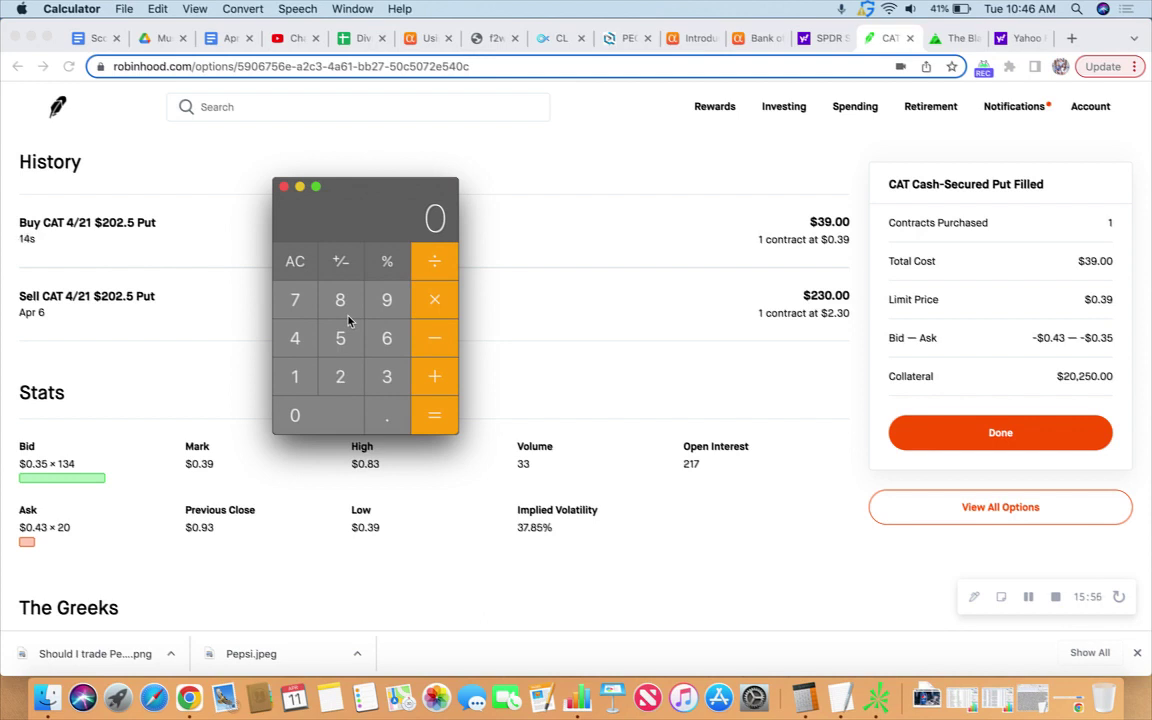
text(230)
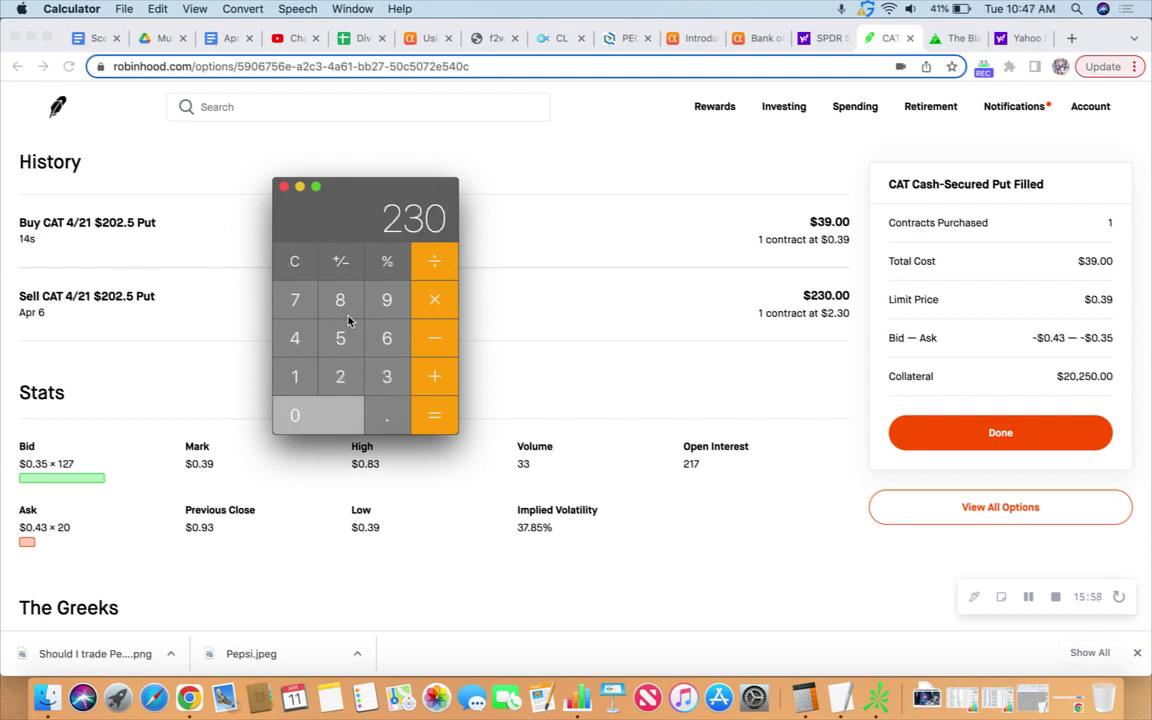
text(-39)
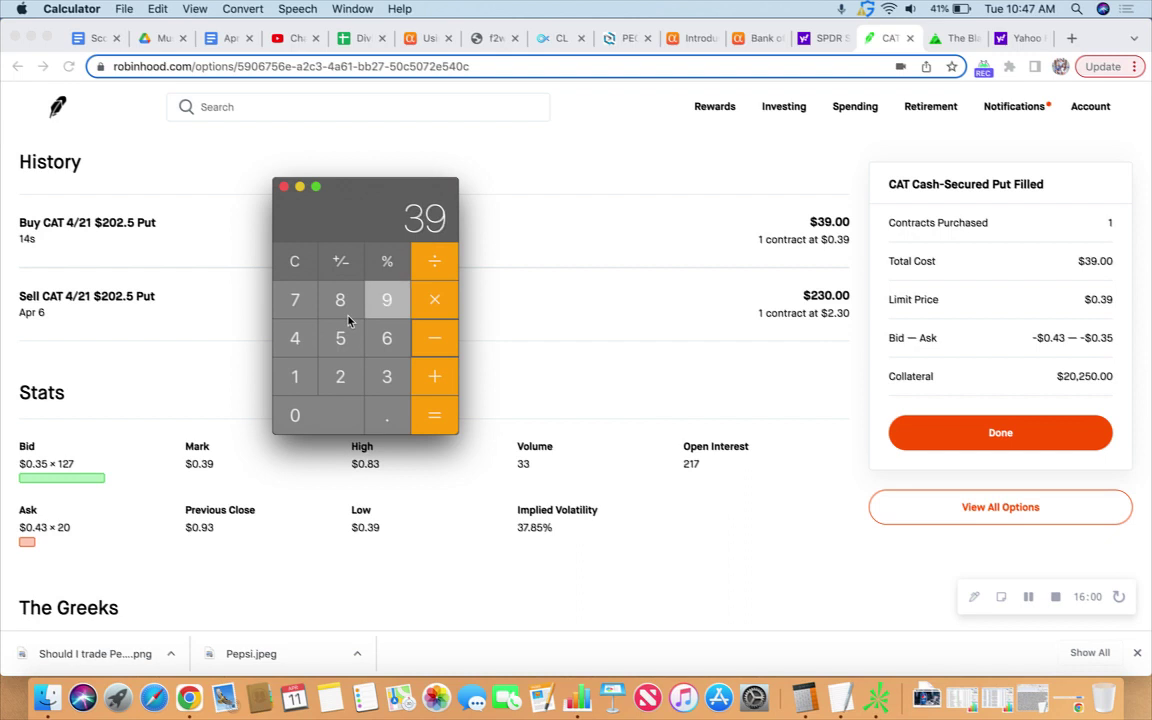
key(Return)
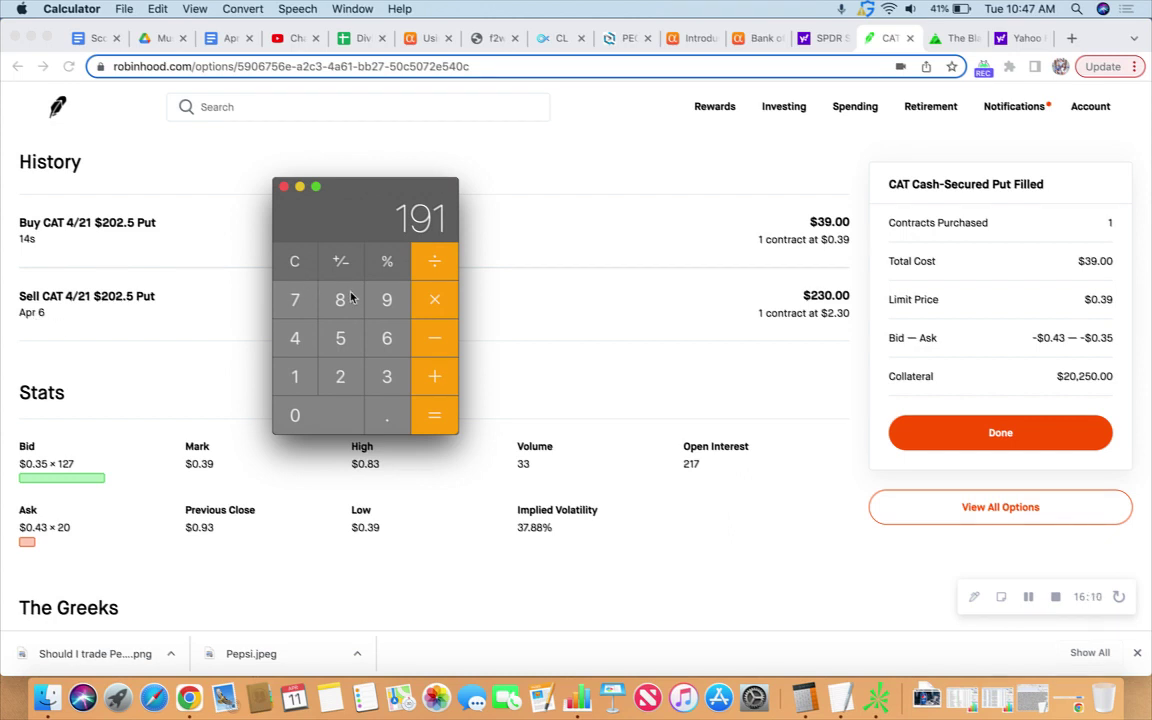
Step: Work out the trade's annualized return by dividing the profit by 20250, then by 5, multiplying by 365, and minimize Calculator
key(slash)
text(20)
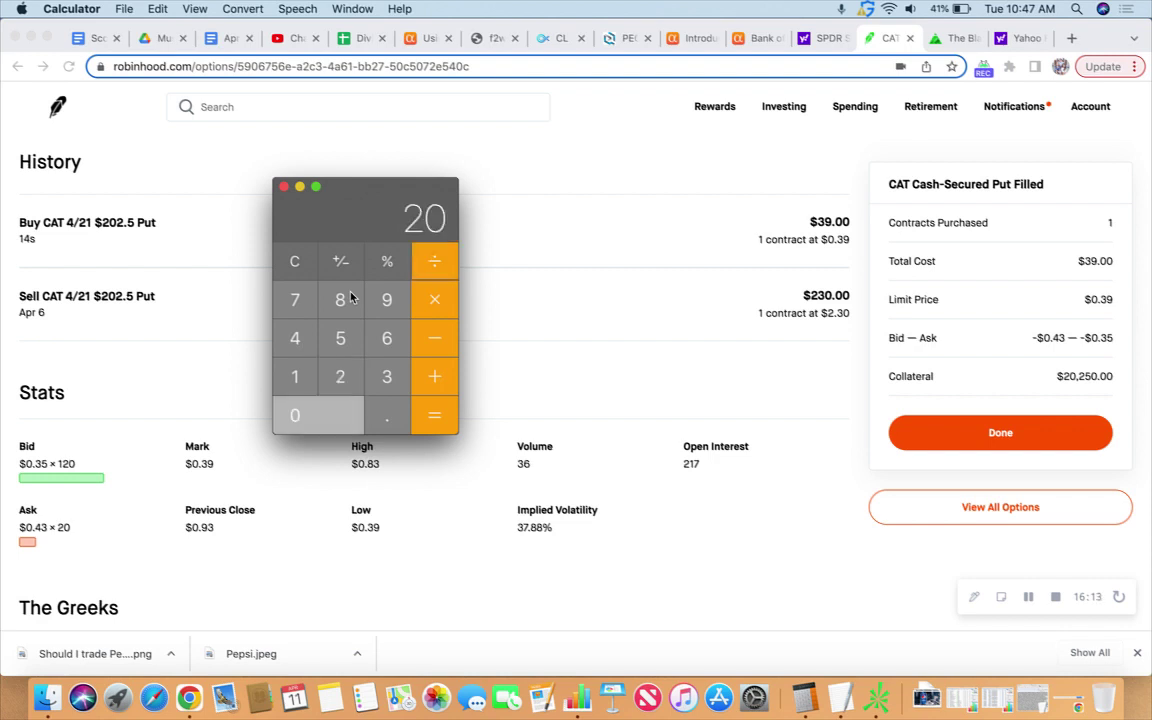
text(250)
key(Return)
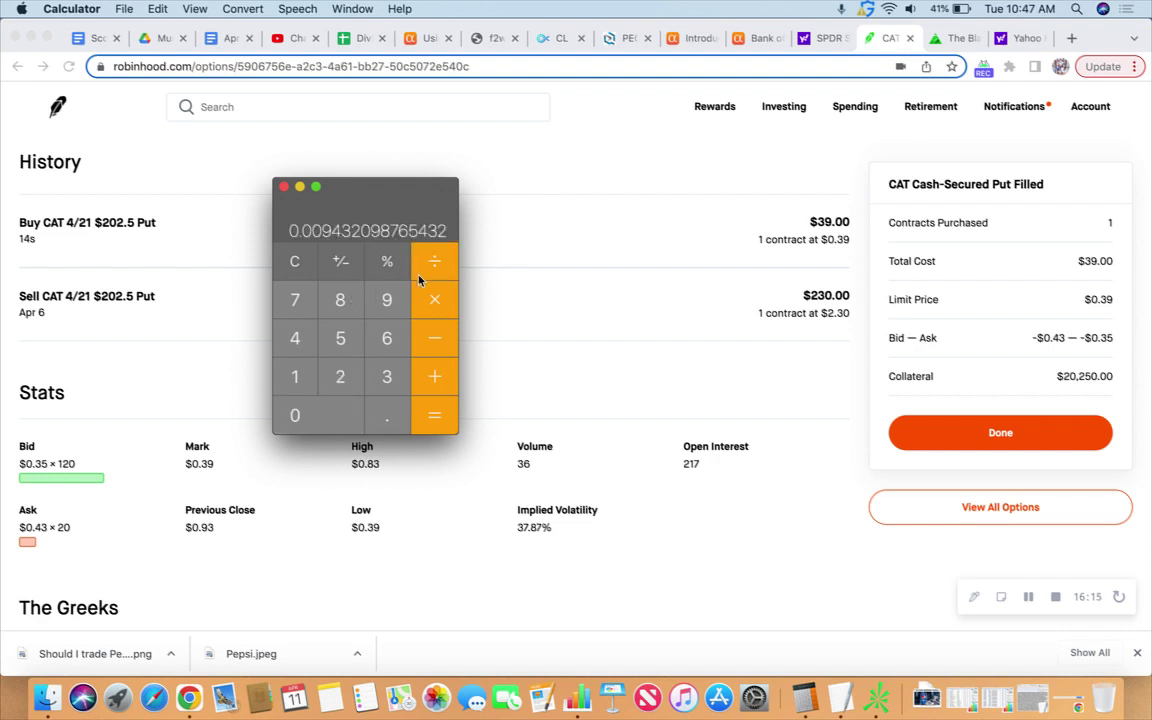
key(super+c)
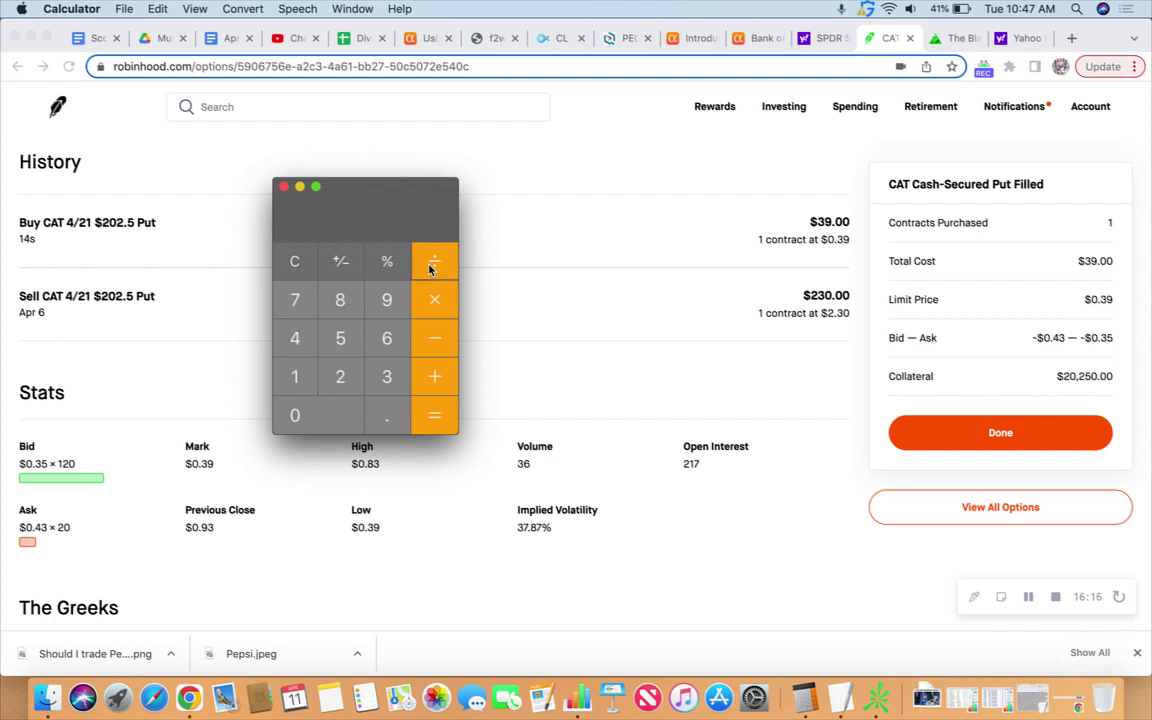
text(5)
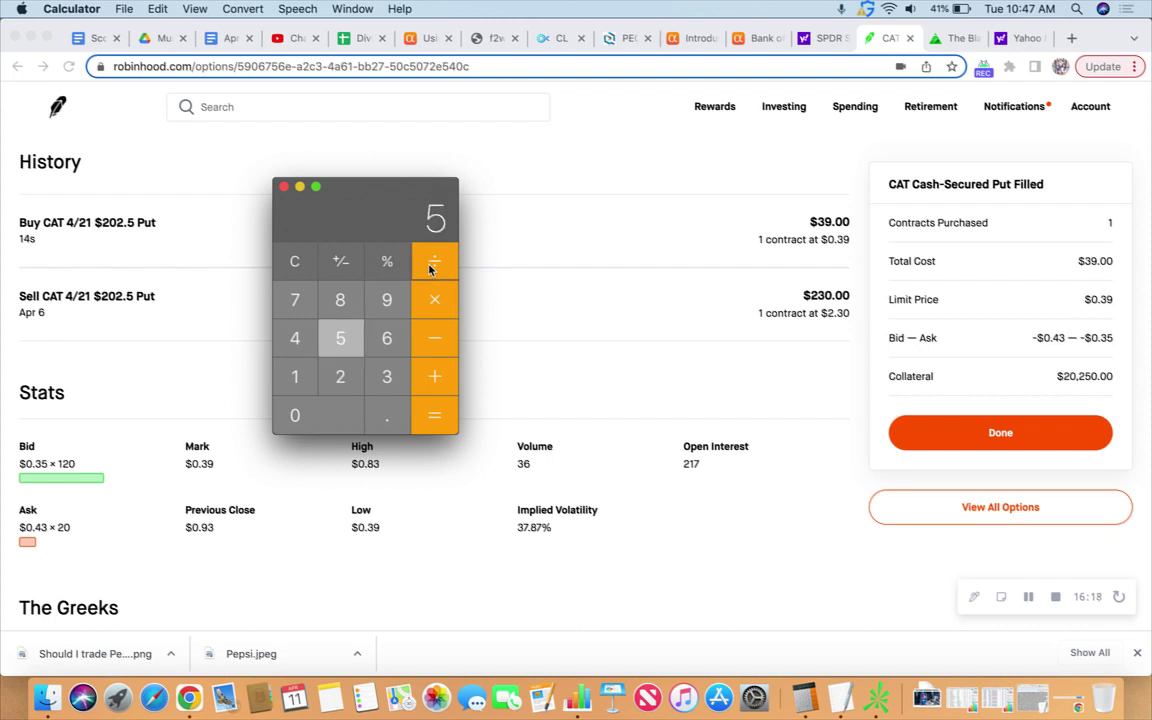
key(Return)
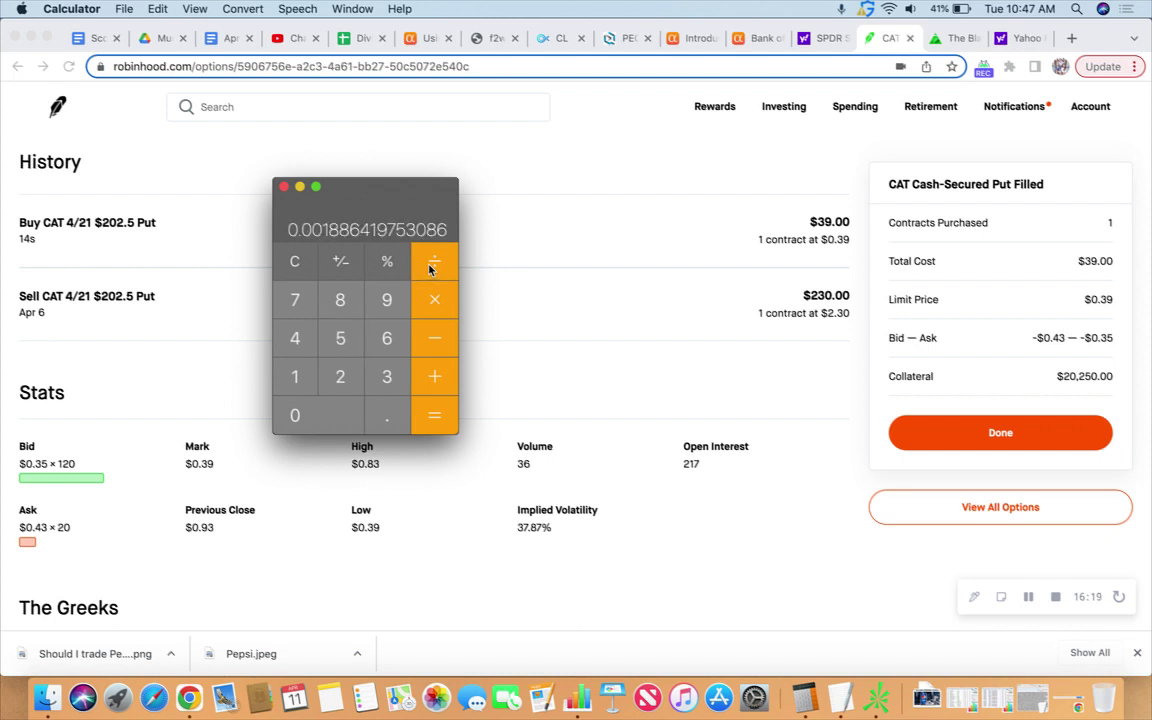
text(*365)
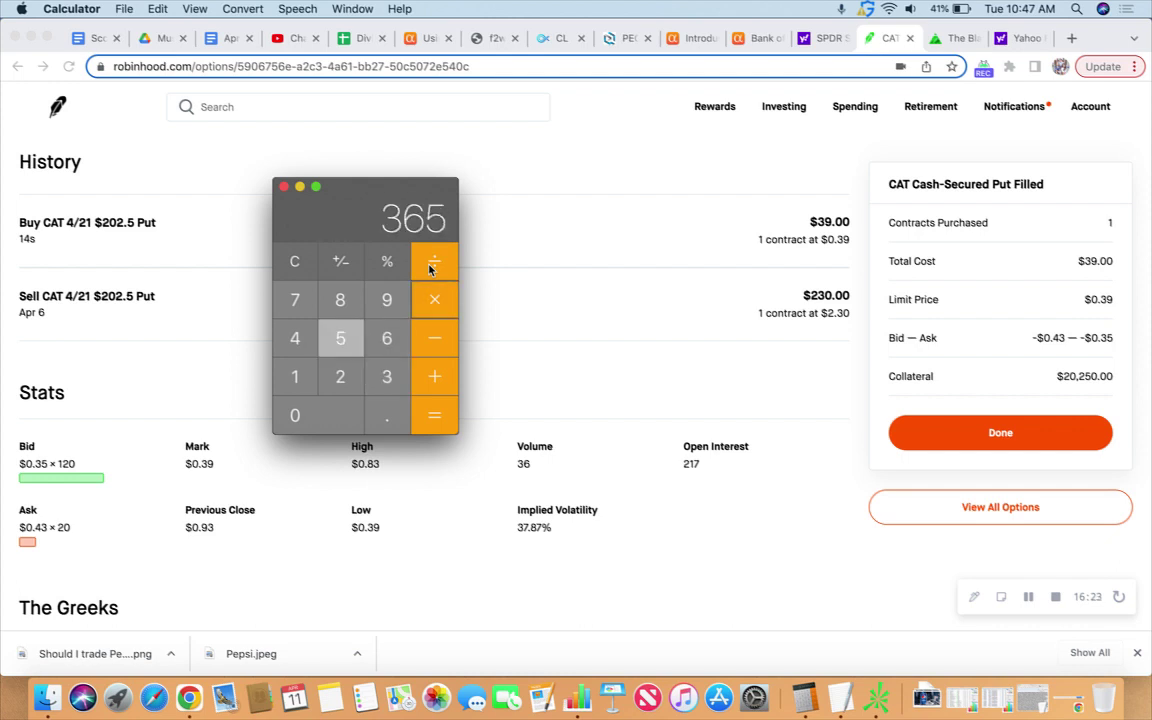
key(Return)
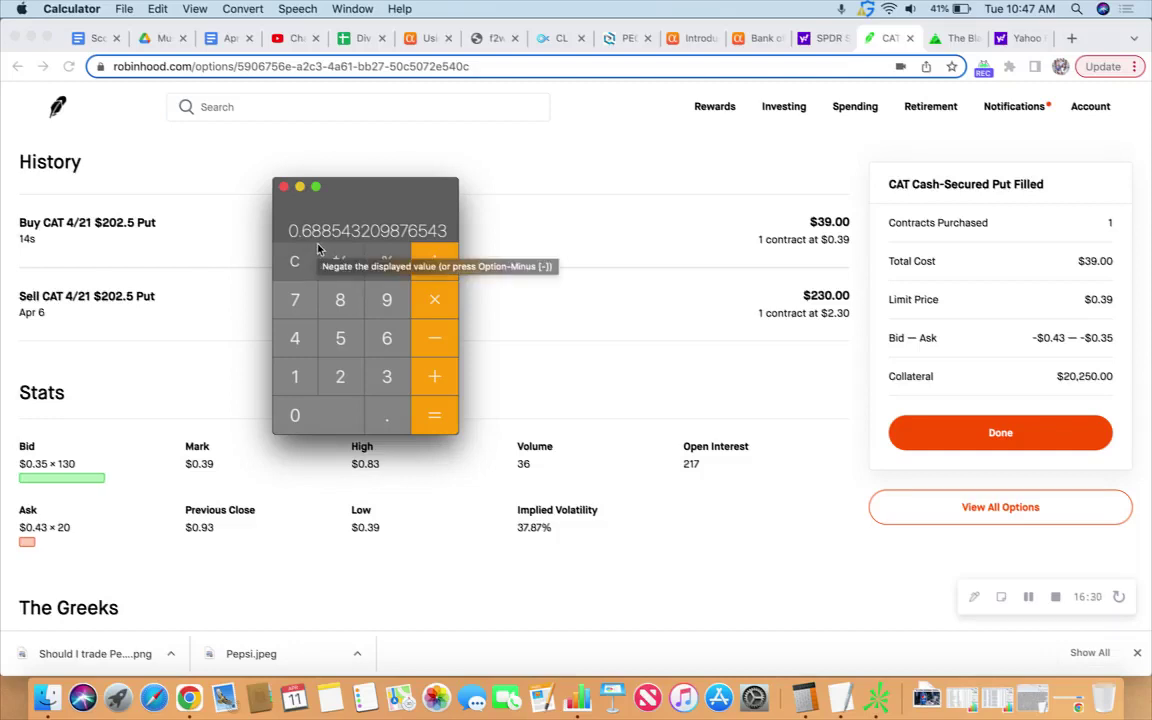
click(299, 187)
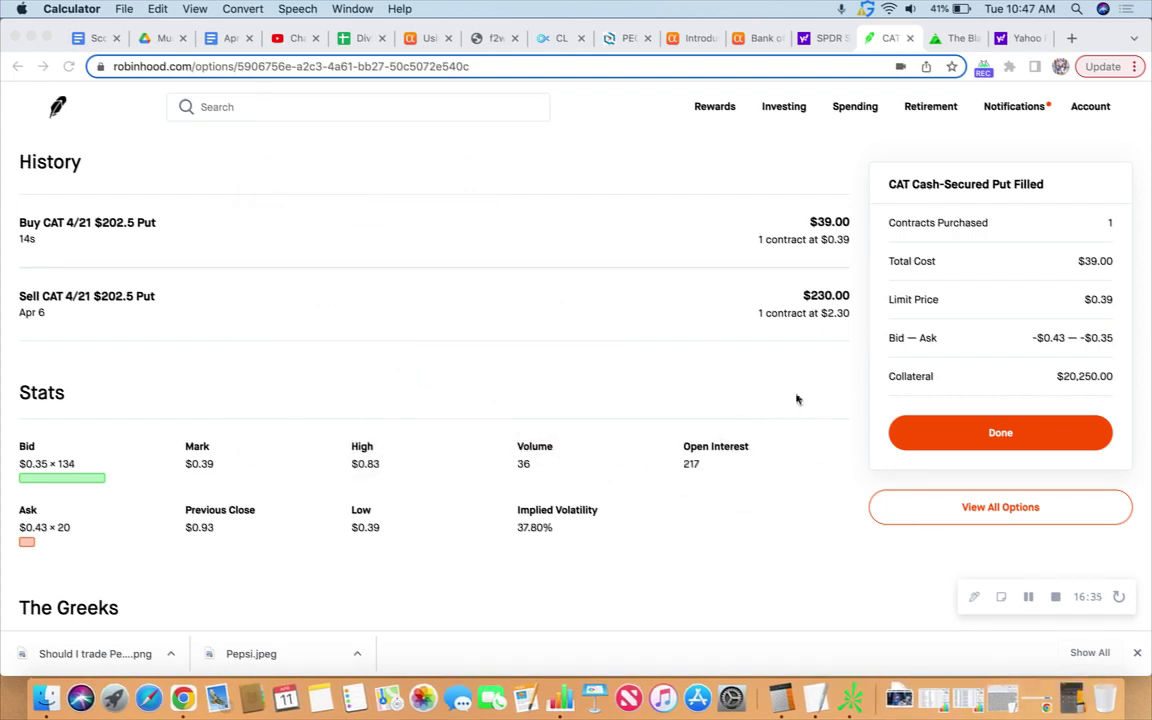
Step: Dismiss the filled CAT $202.5 put order summary and open the CAT $207.5 put position from the portfolio overview
click(1000, 434)
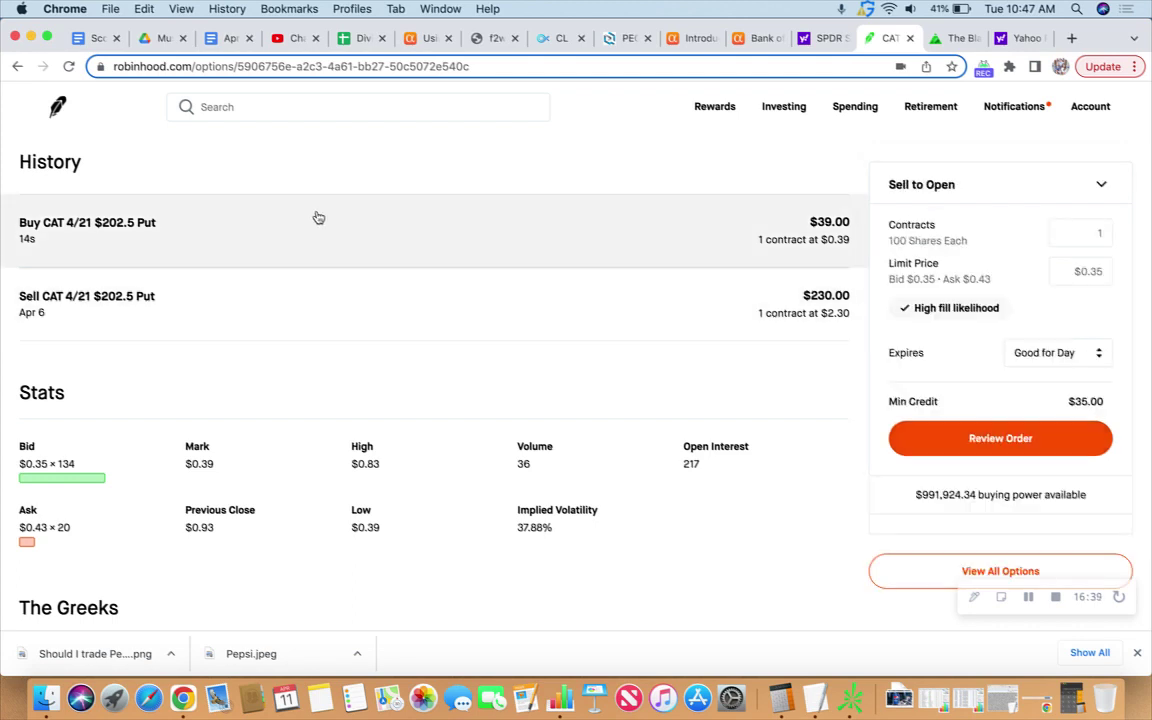
click(57, 108)
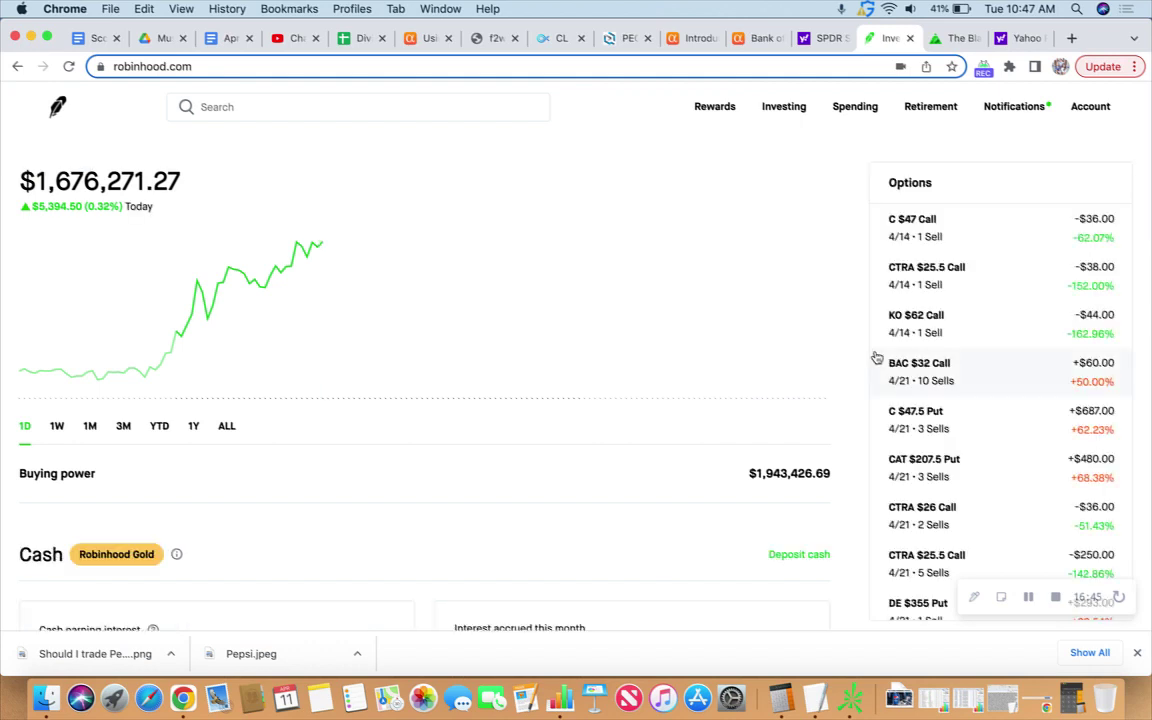
scroll(985, 314, down, 2)
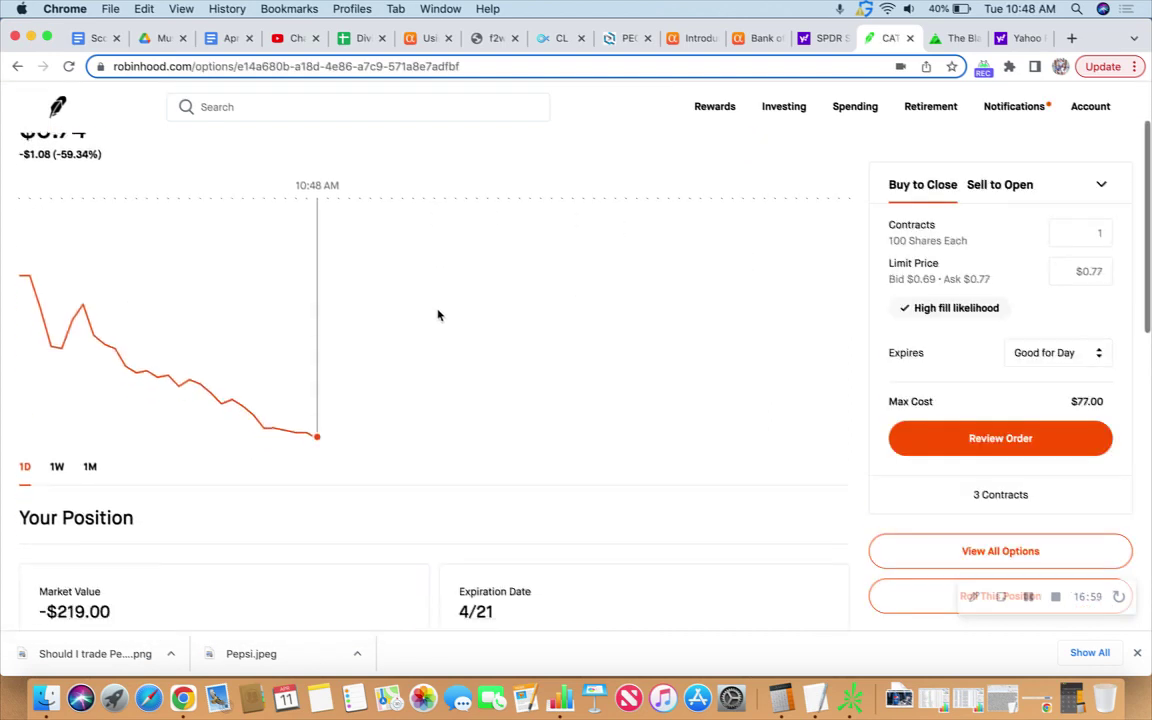
Step: Submit a buy-to-close order for 3 CAT 4/21 $207.5 put contracts at a $0.72 limit price
scroll(437, 315, down, 9)
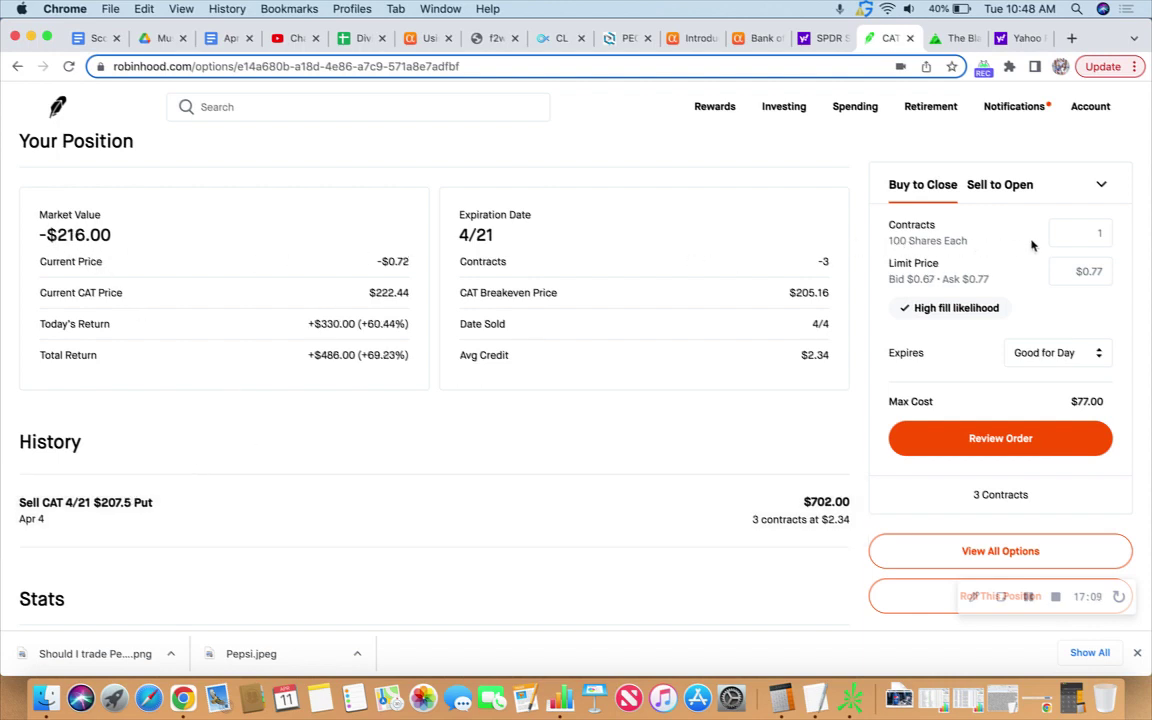
click(1076, 231)
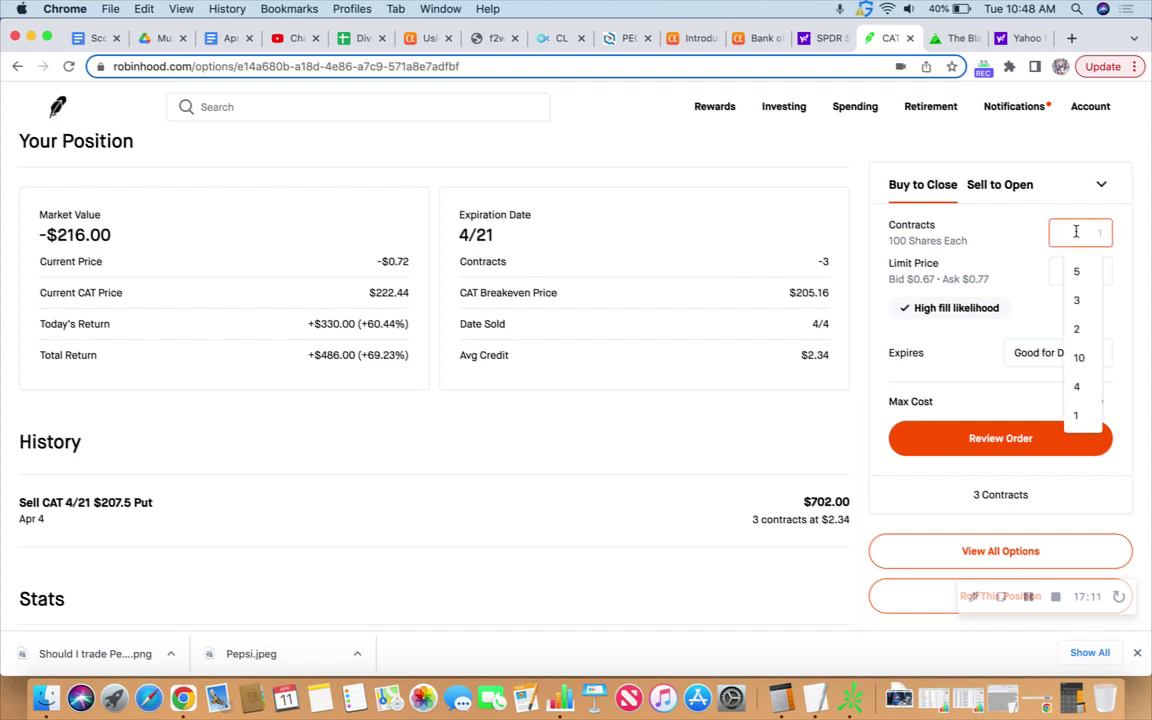
text(3)
click(1066, 269)
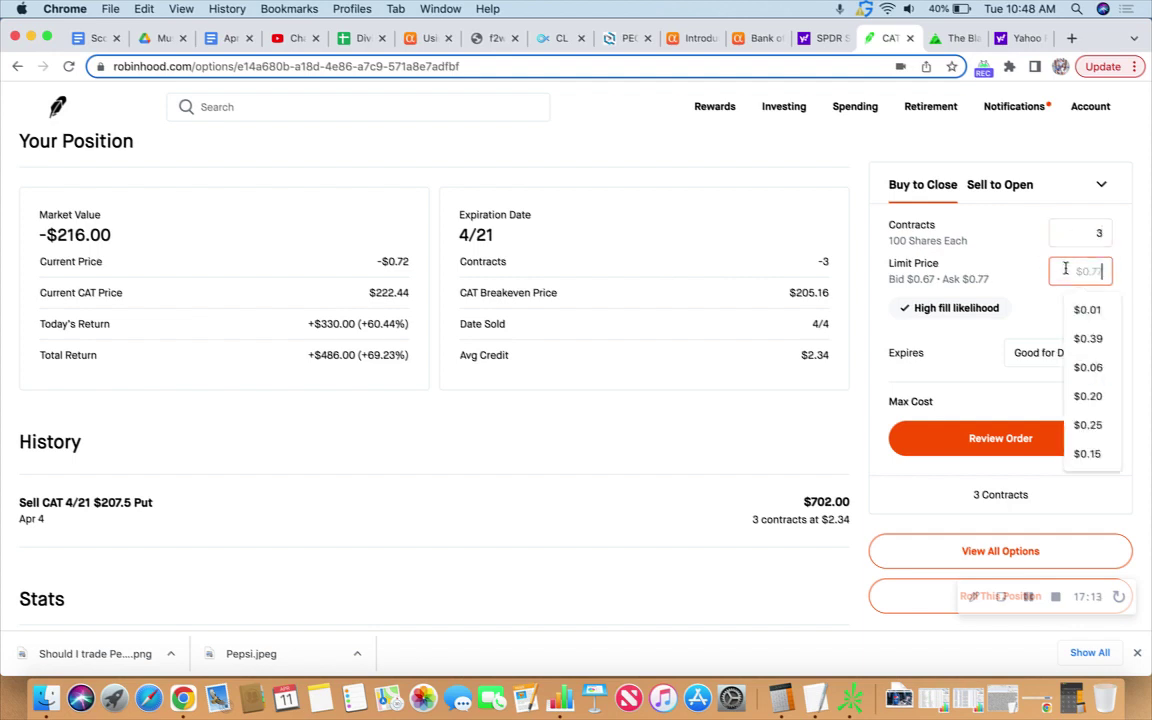
text(0.72)
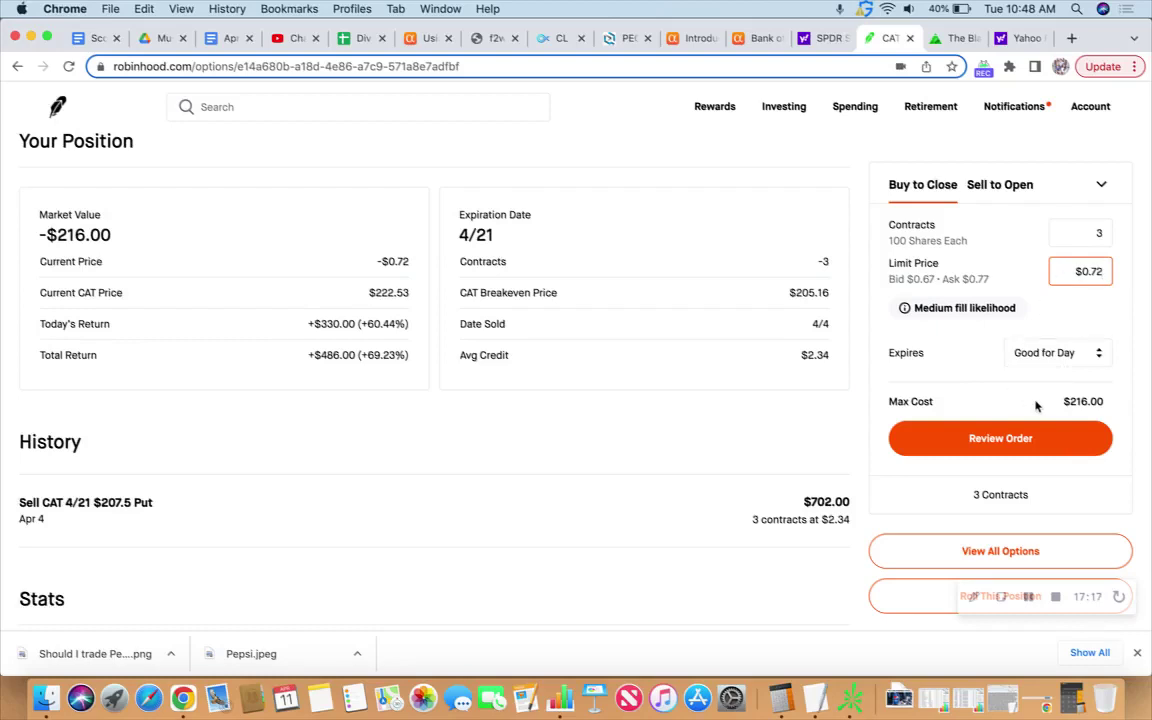
click(968, 446)
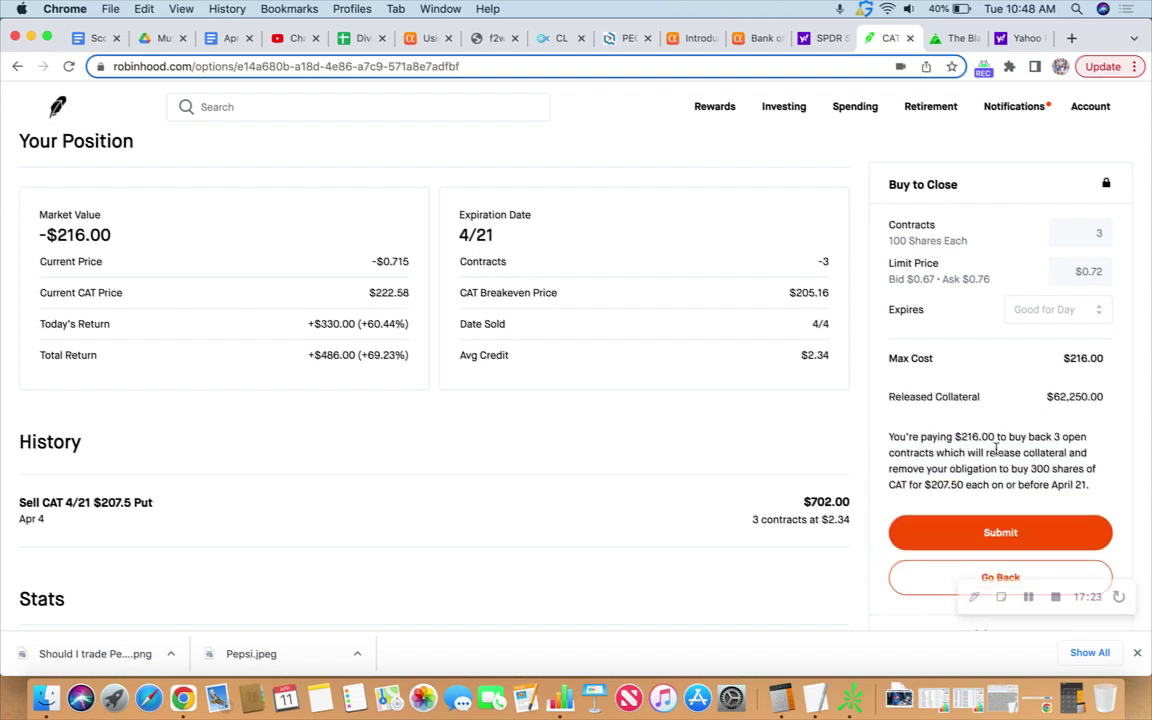
click(986, 532)
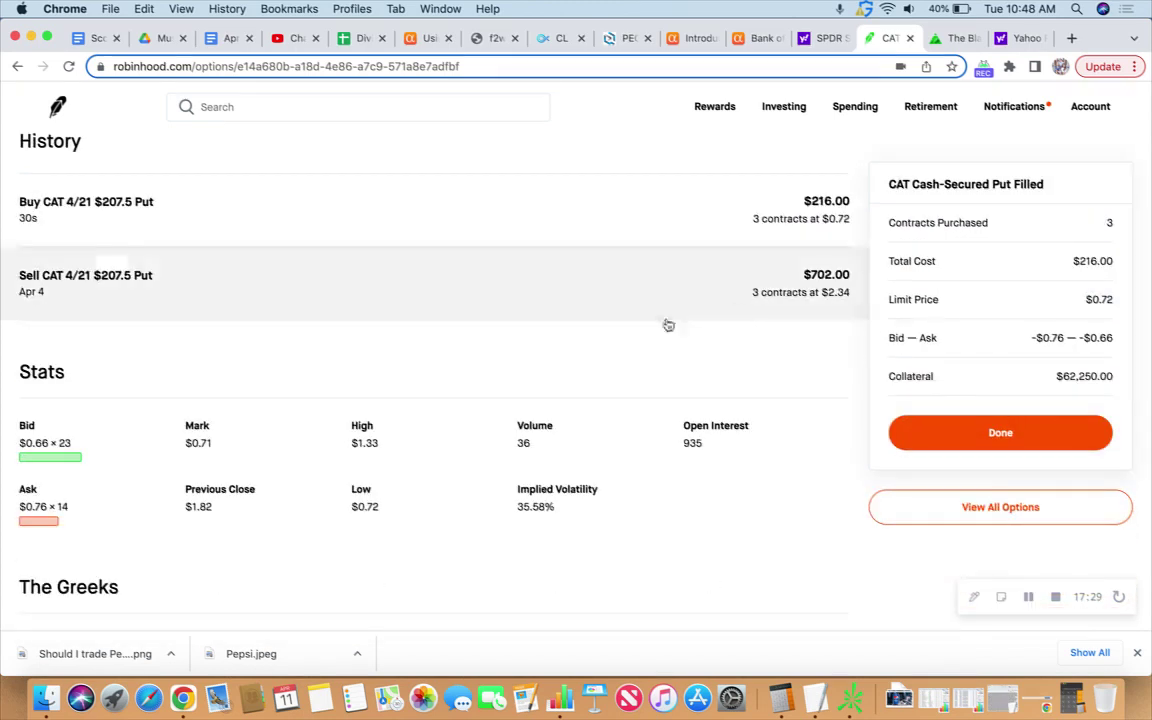
Step: Review the CAT $207.5 put trade history and work out the trade's profit in Calculator as 702 − 216
scroll(445, 358, down, 1)
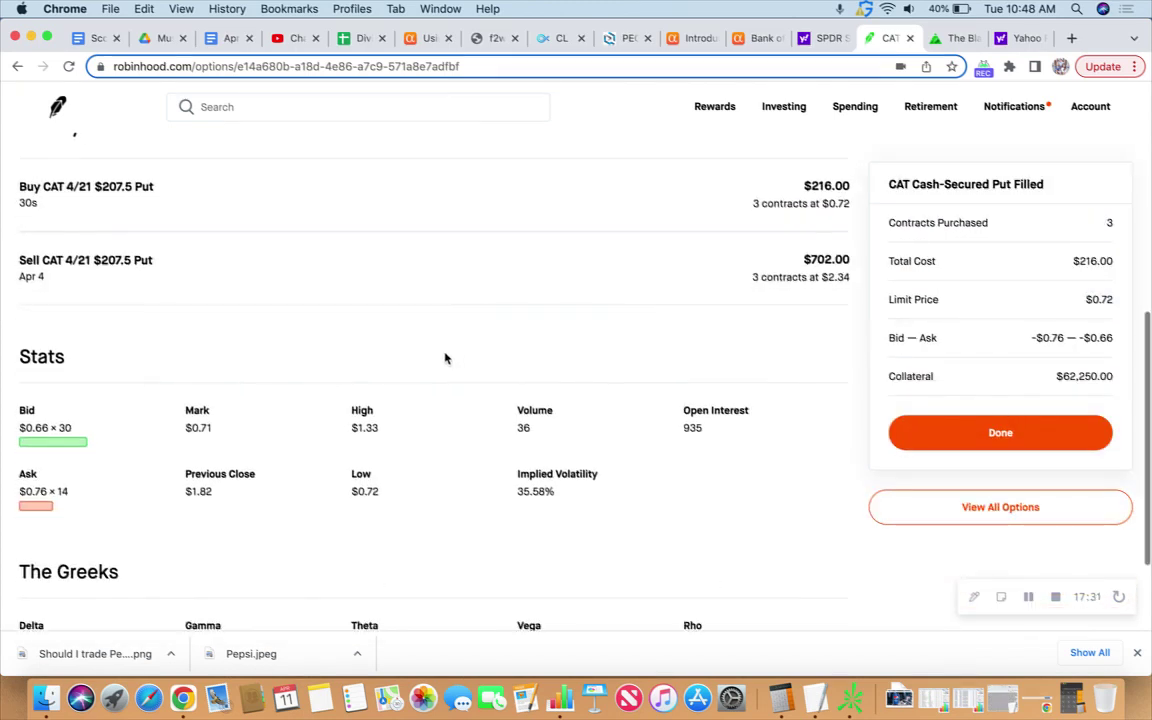
scroll(445, 358, up, 1)
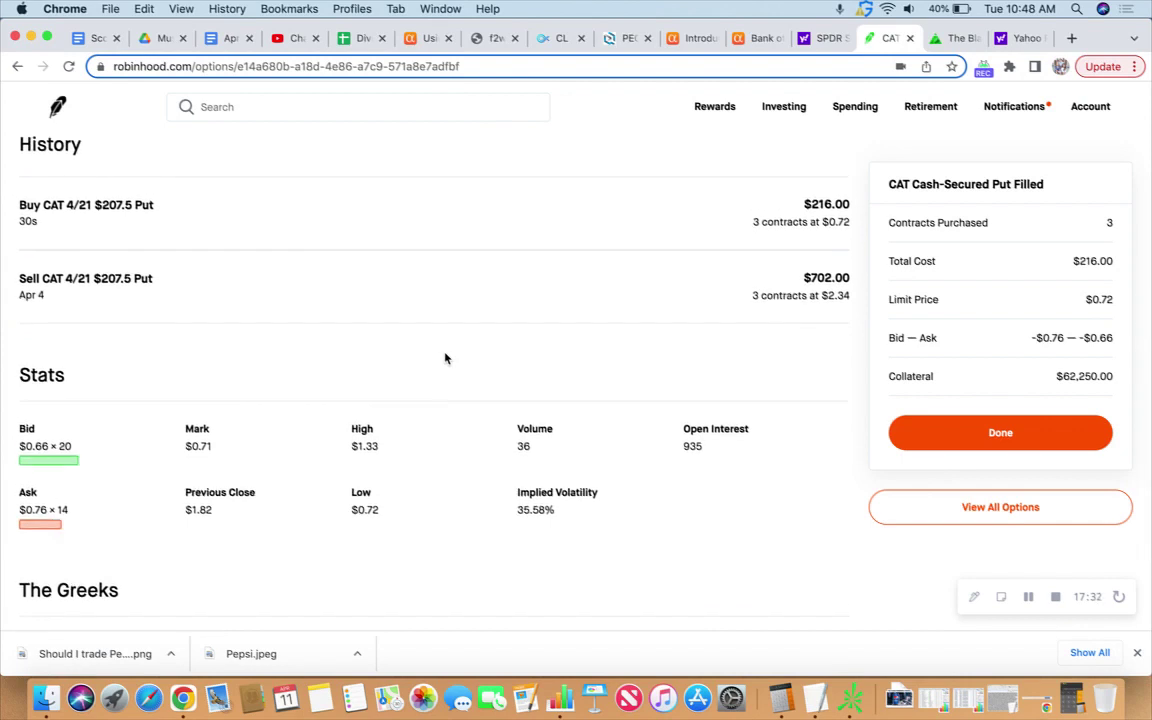
click(785, 700)
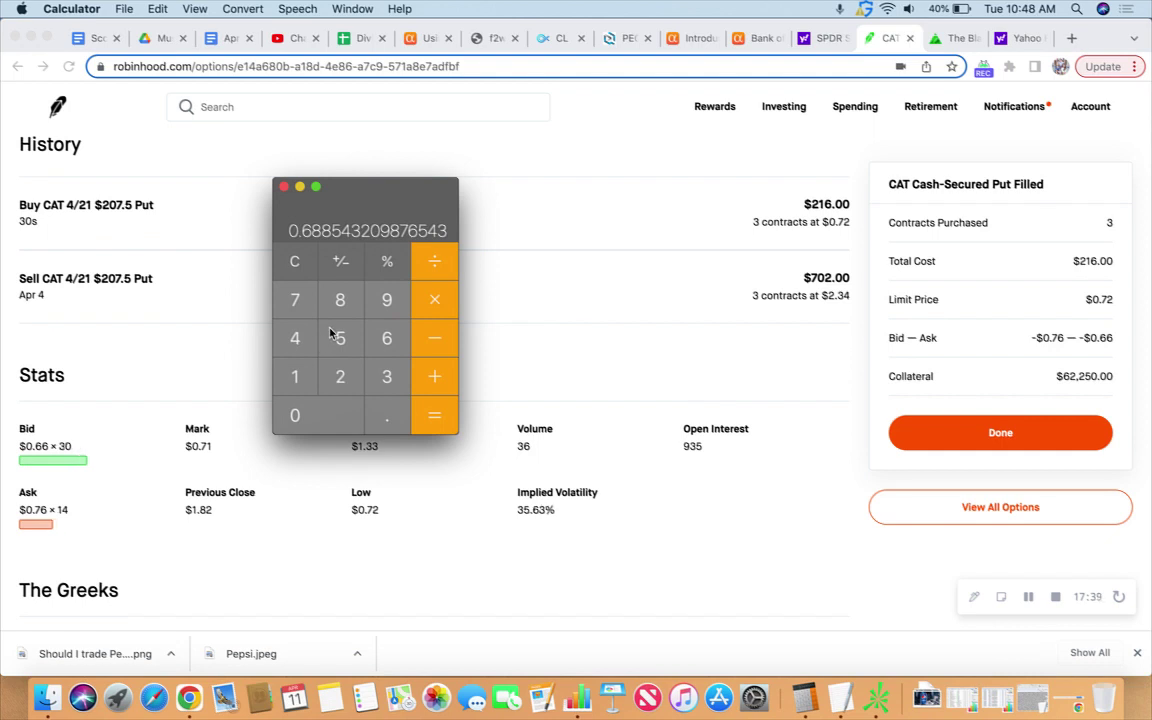
text(7029)
key(BackSpace)
text(-216)
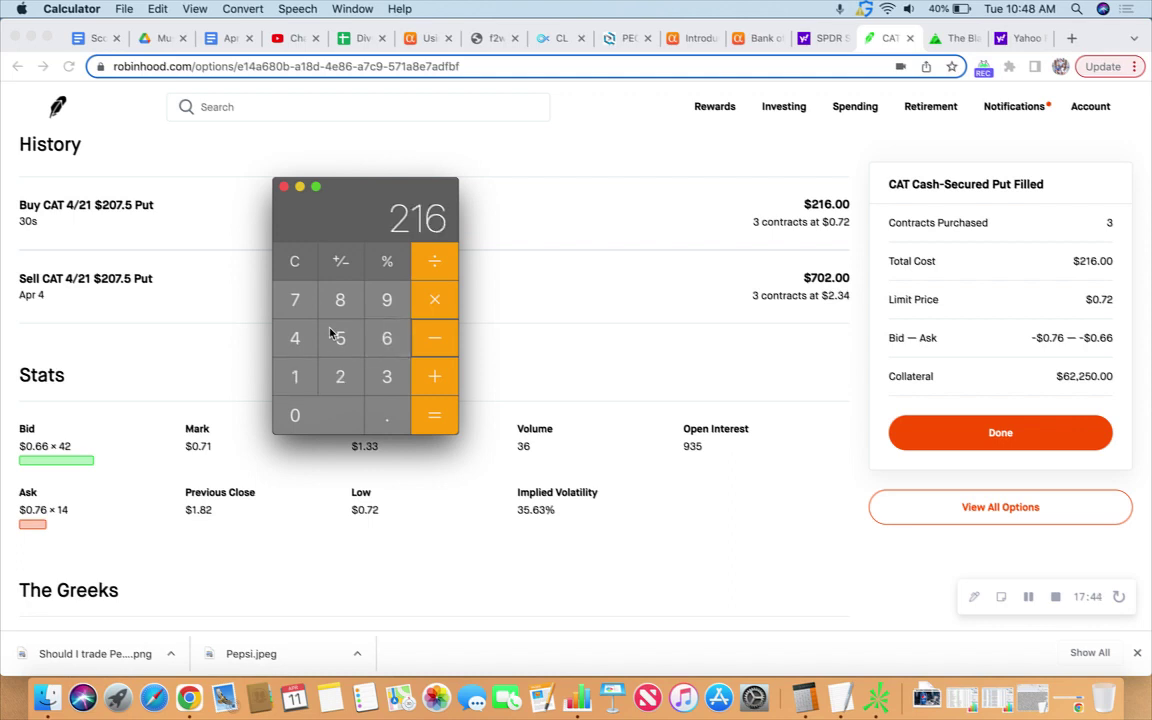
key(Return)
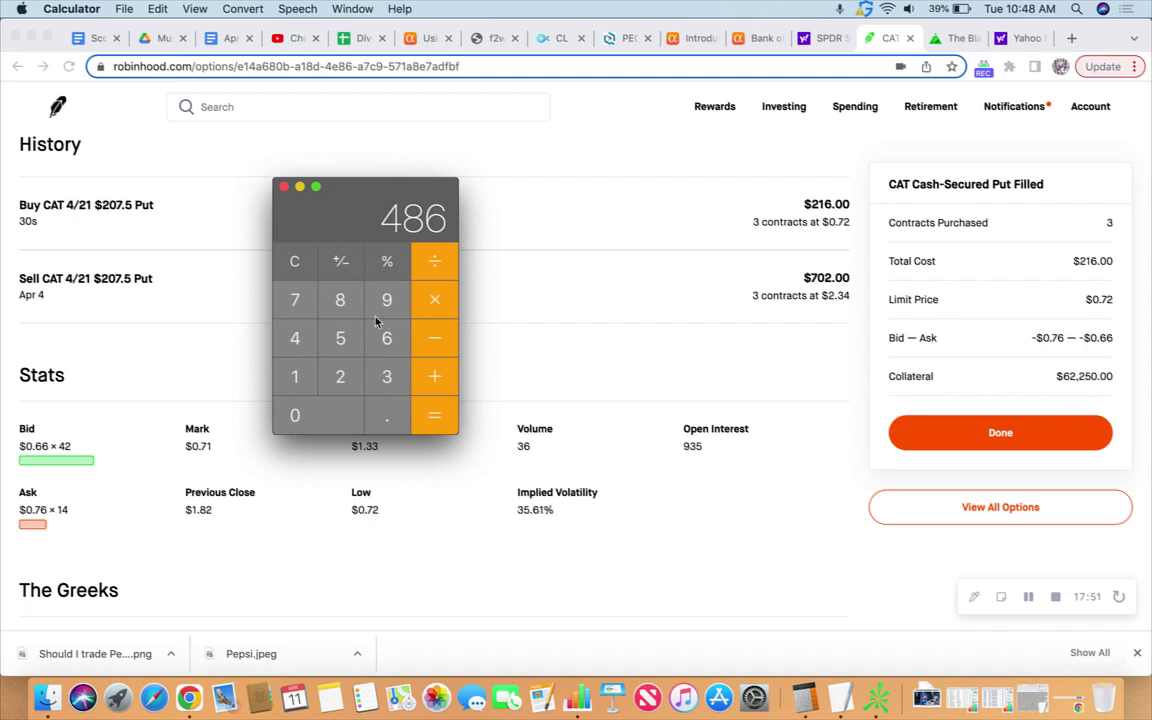
Step: Divide the CAT $207.5 put trade's profit by its 62250 collateral in Calculator
key(slash)
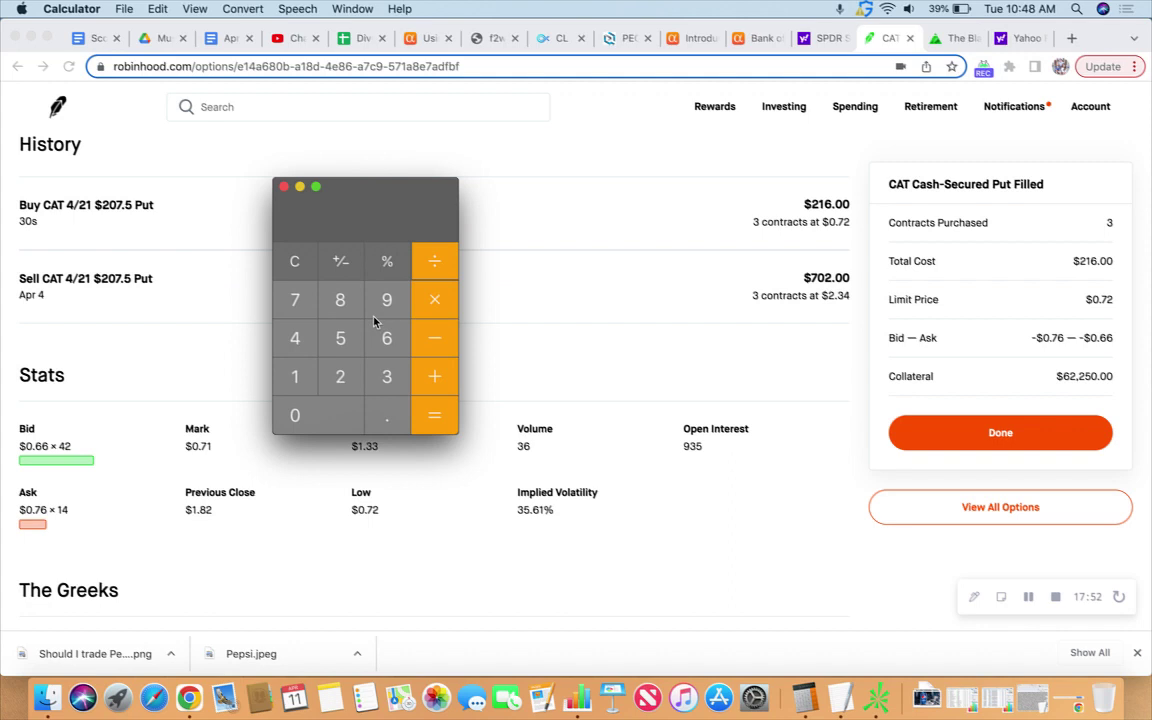
key(6)
key(2)
key(2)
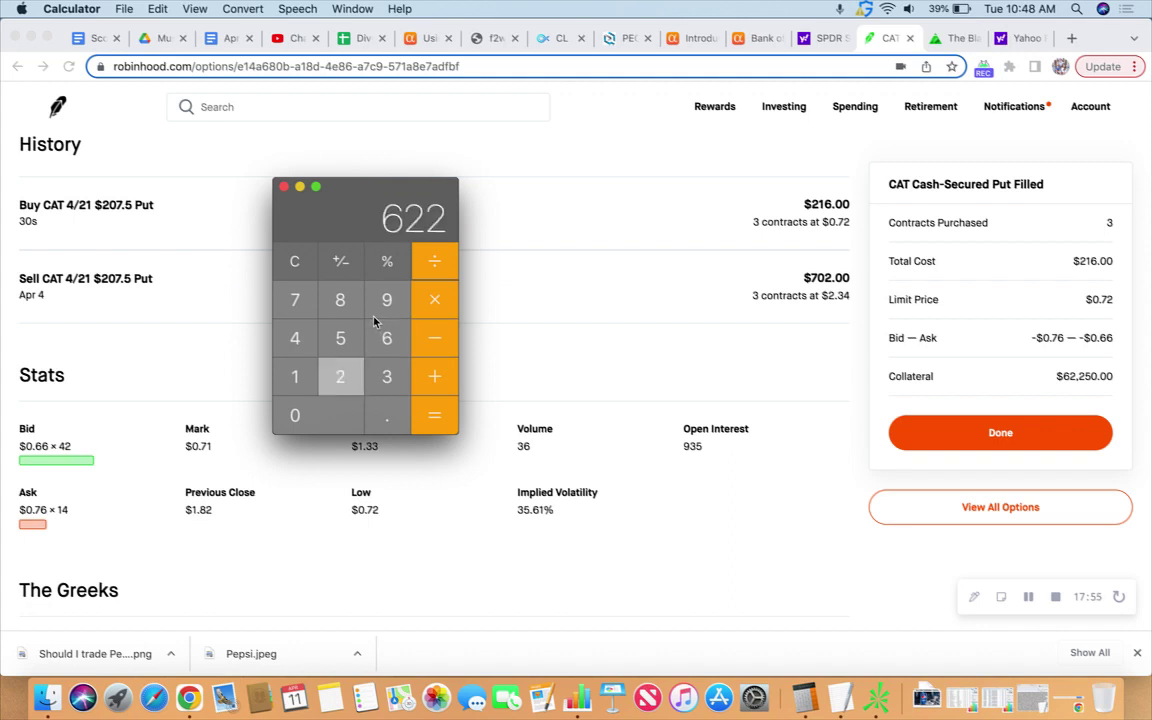
key(5)
key(0)
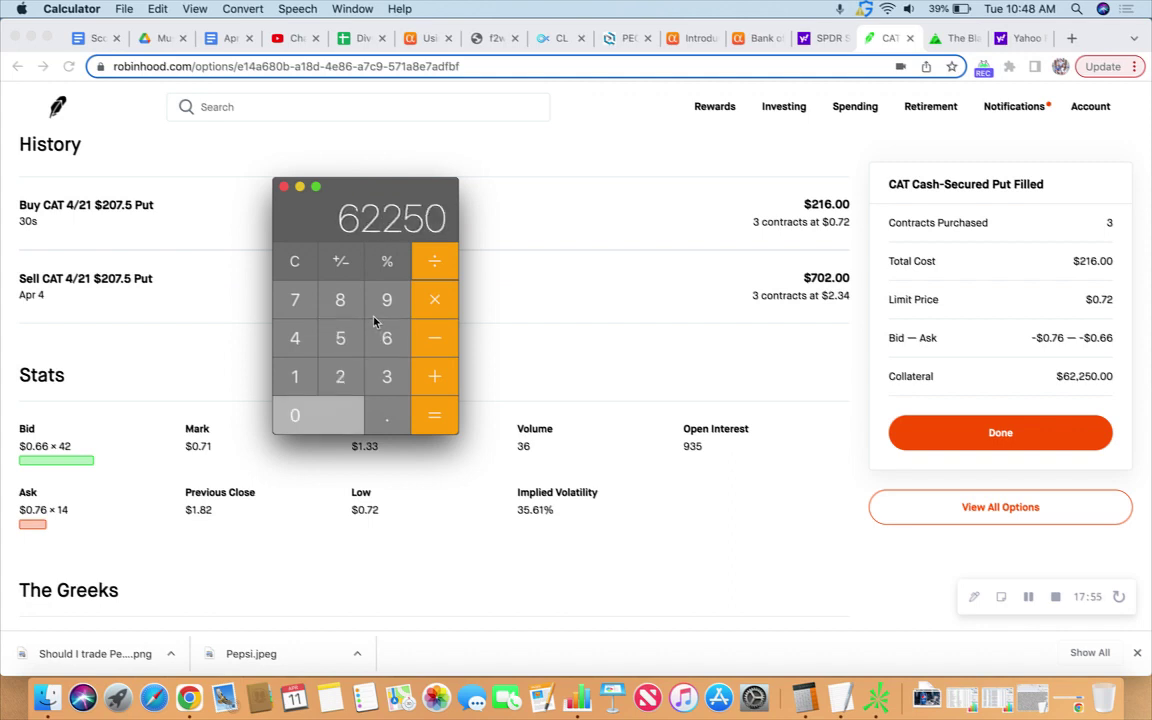
key(Return)
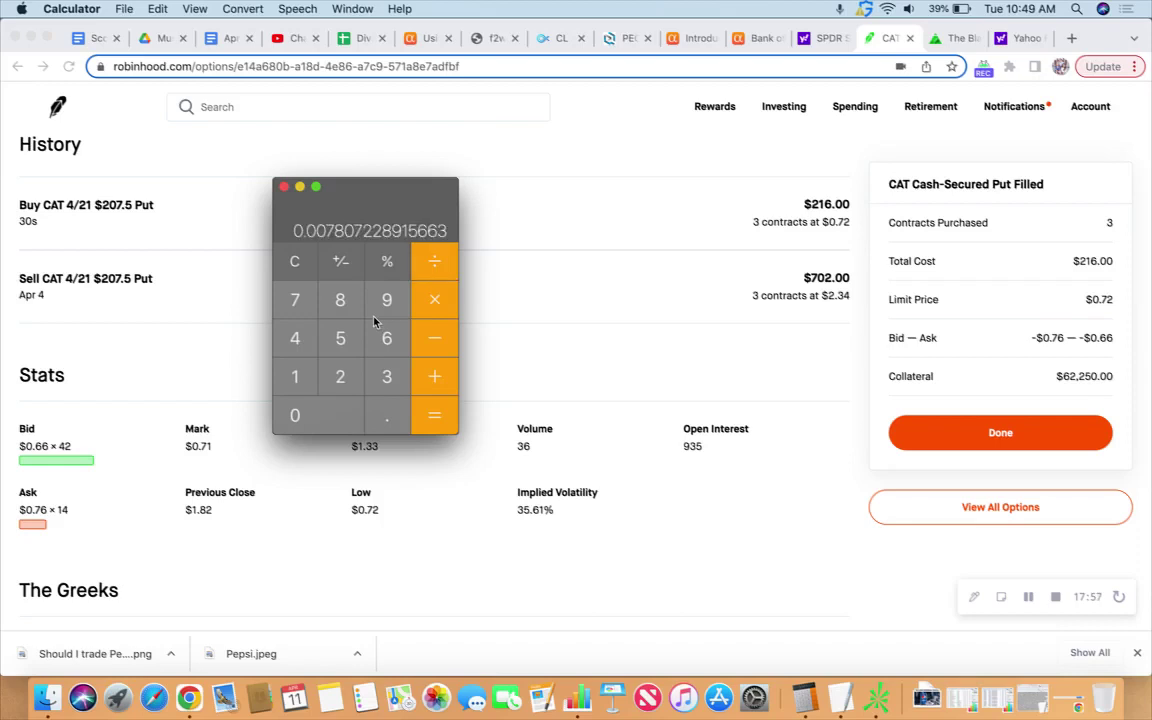
Step: Annualize the return by dividing it by 7 and multiplying by 365, and minimize Calculator
click(428, 270)
key(7)
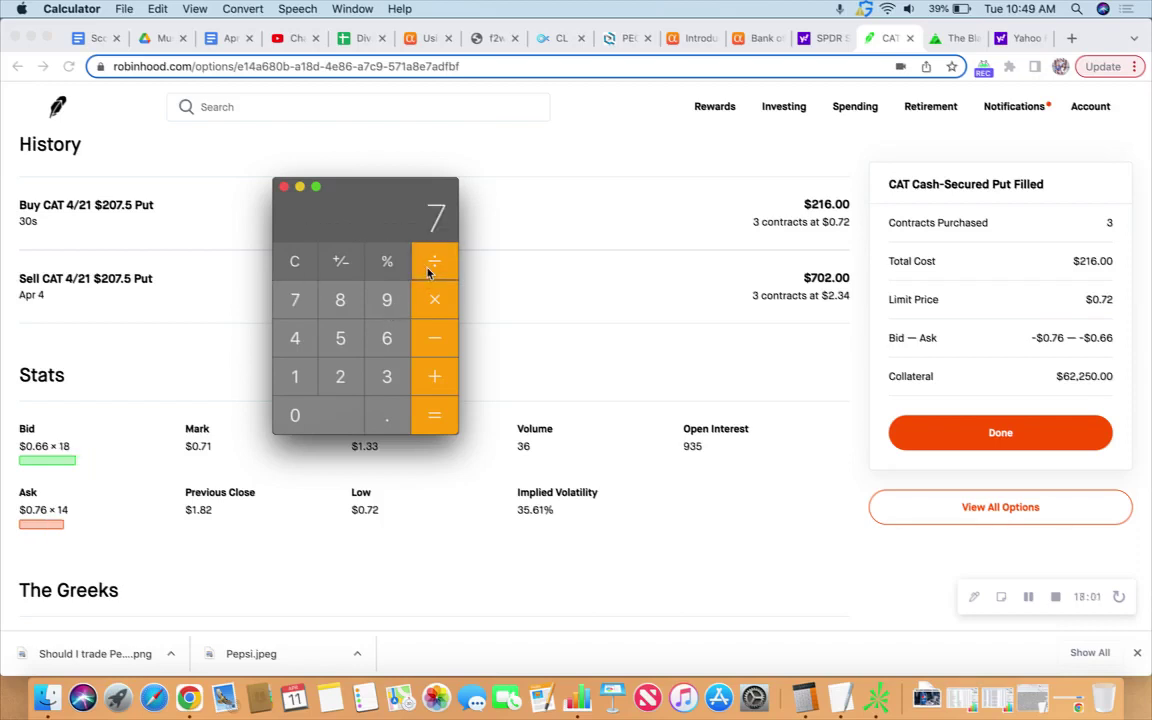
key(Return)
text(36)
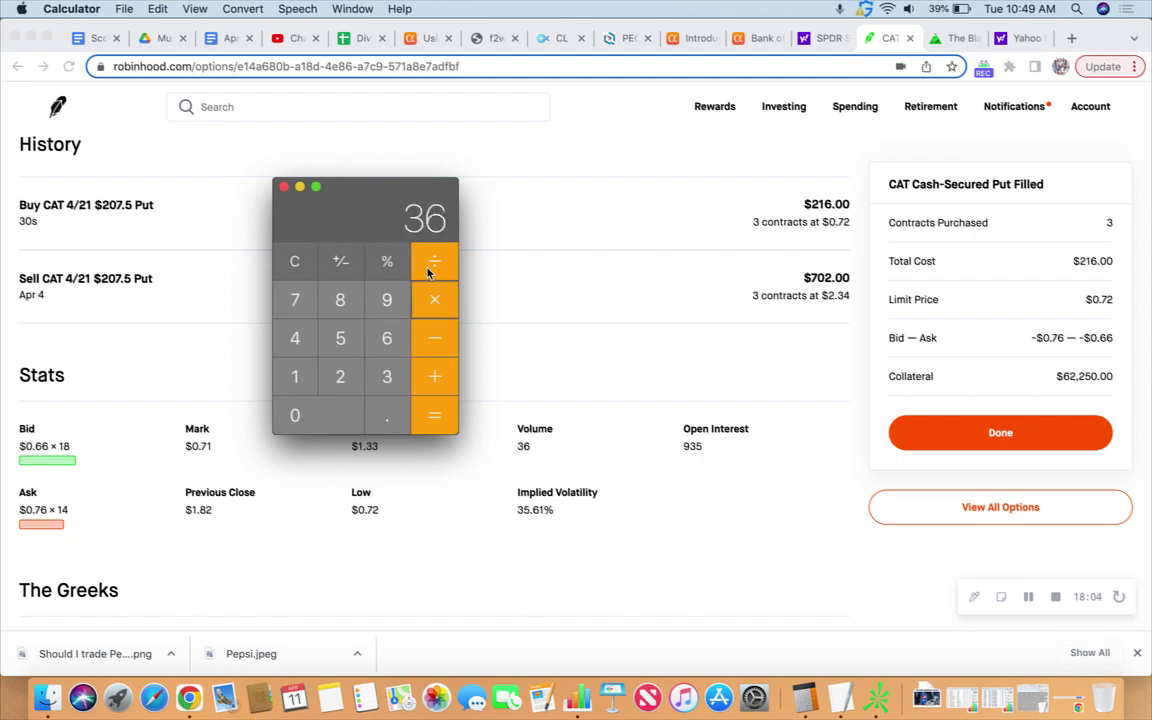
text(5)
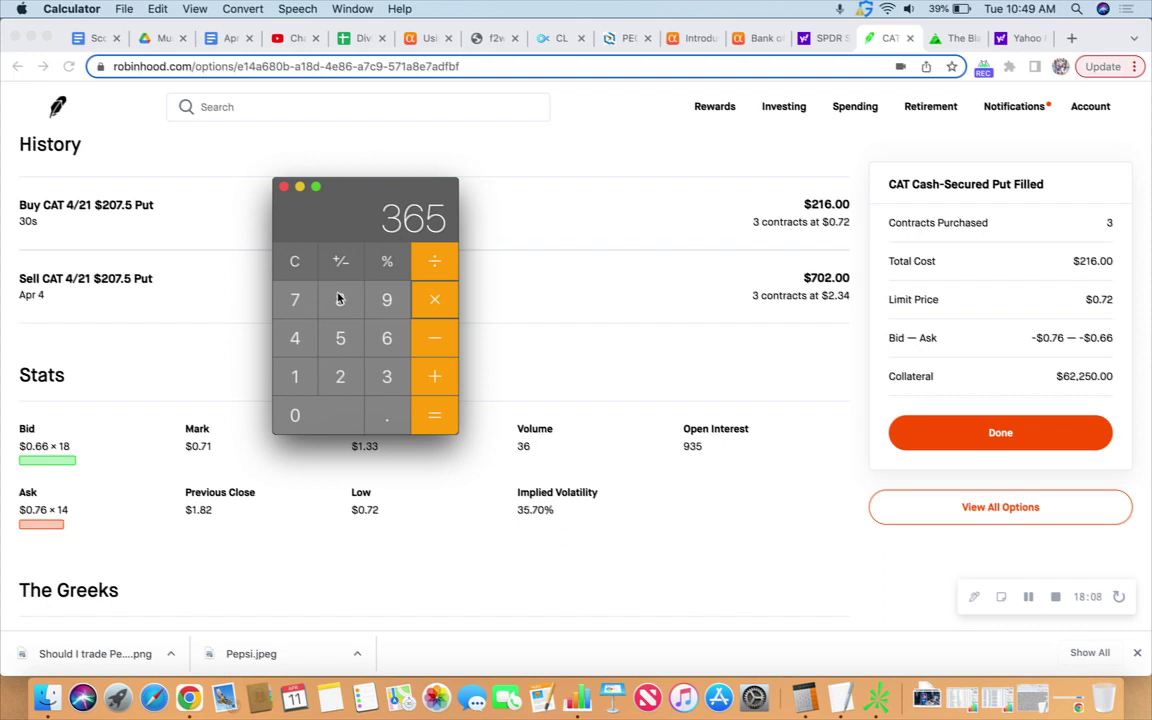
key(Return)
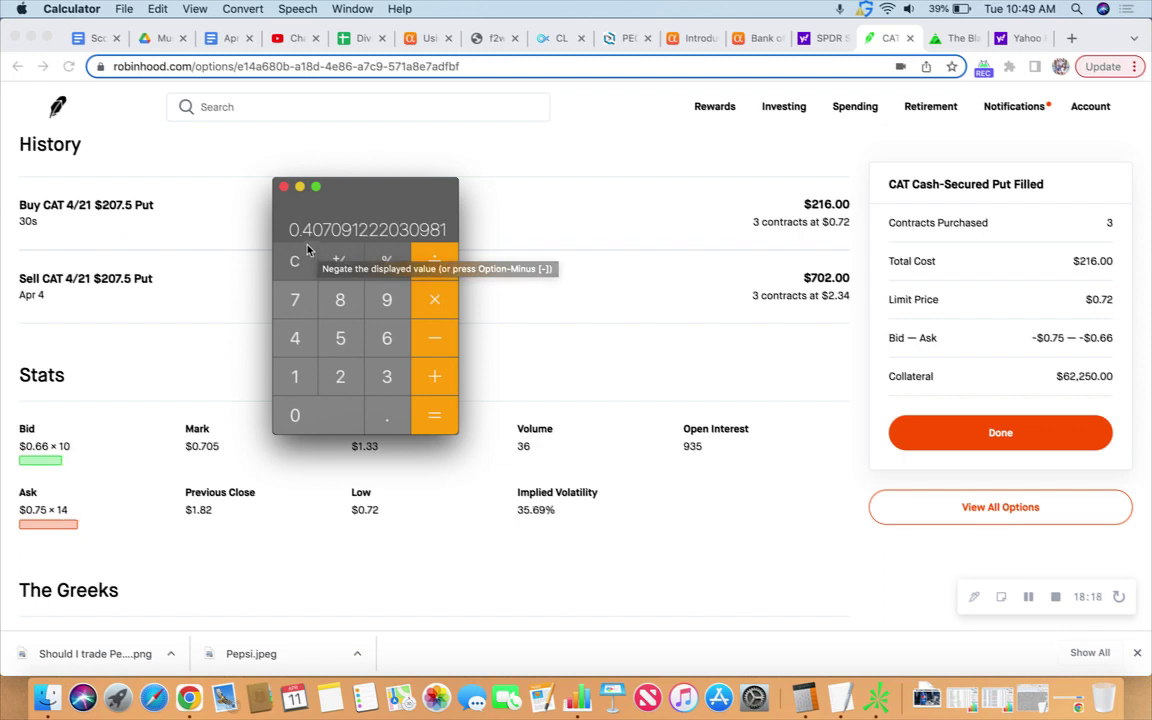
click(301, 190)
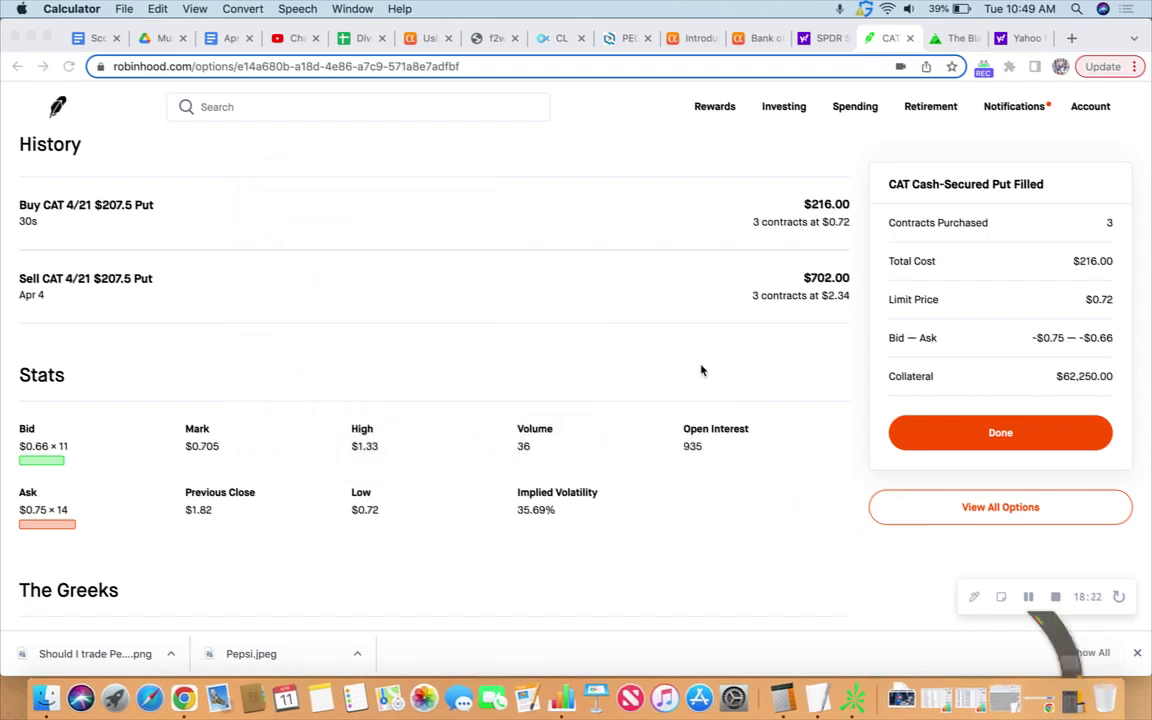
Step: Dismiss the filled CAT $207.5 put order summary and return to the portfolio overview
click(995, 437)
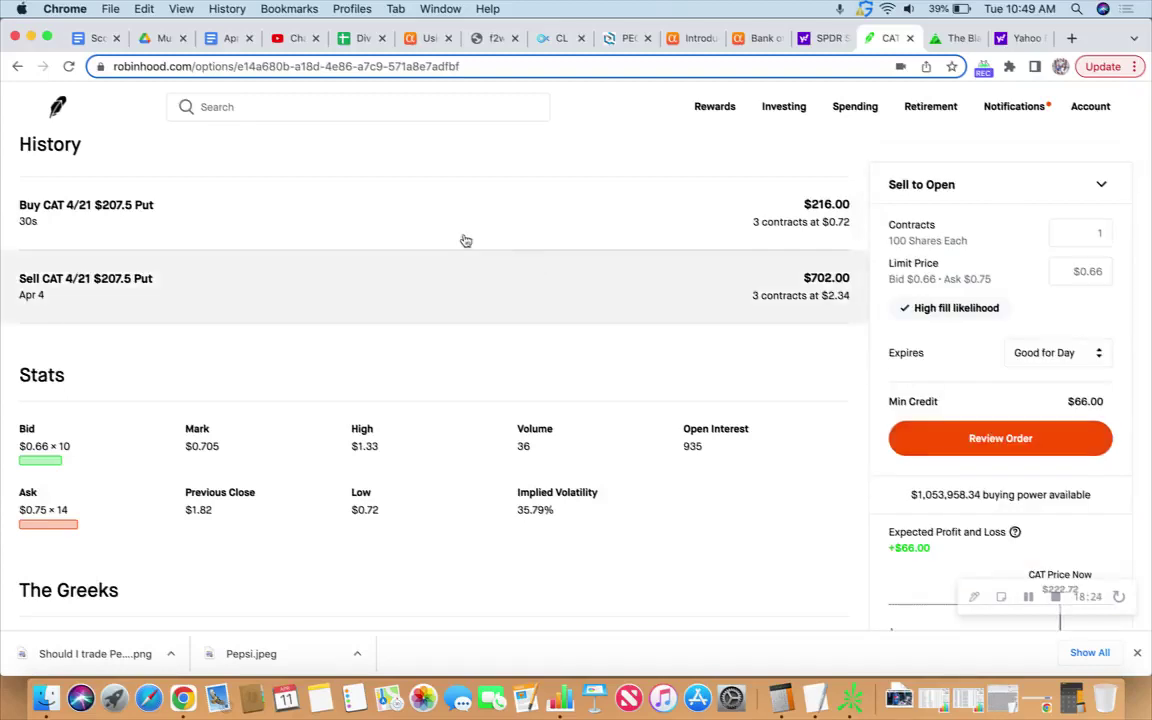
click(57, 106)
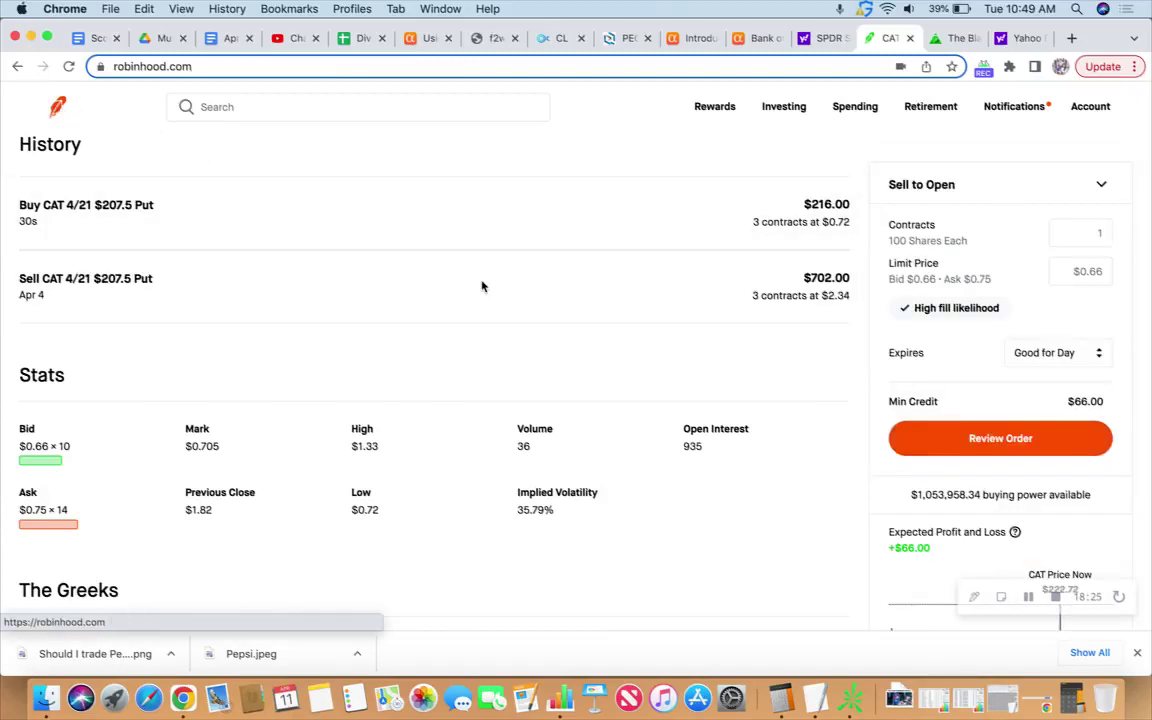